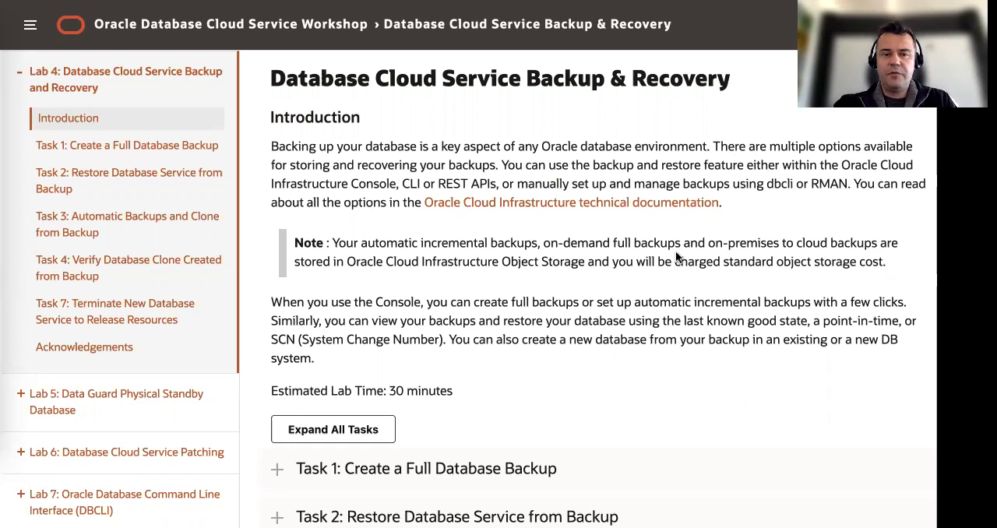
# Expand Task 1: Create a Full Database Backup in the lab guide and copy its sqlplus / as sysdba command
pyautogui.scroll(-2, 482, 261)
pyautogui.scroll(-1, 467, 241)
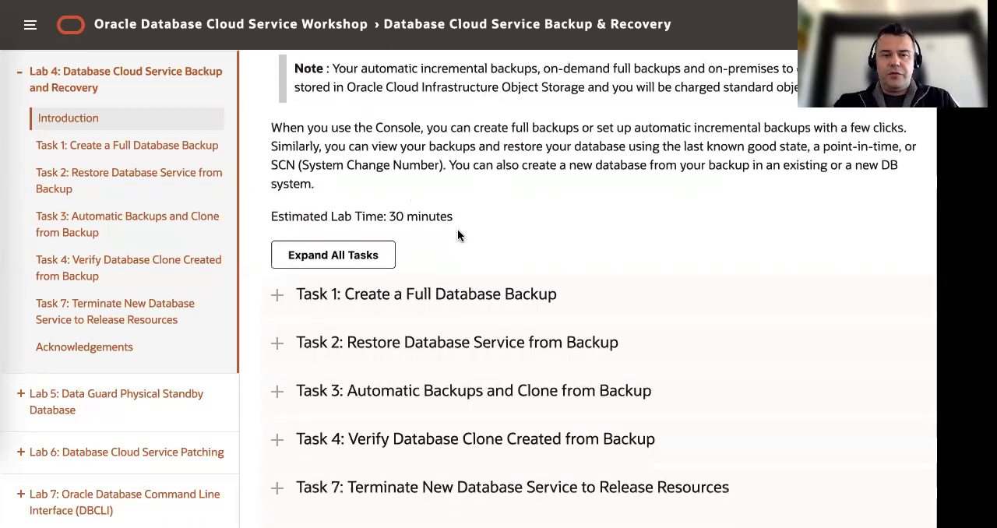
pyautogui.scroll(-1, 460, 231)
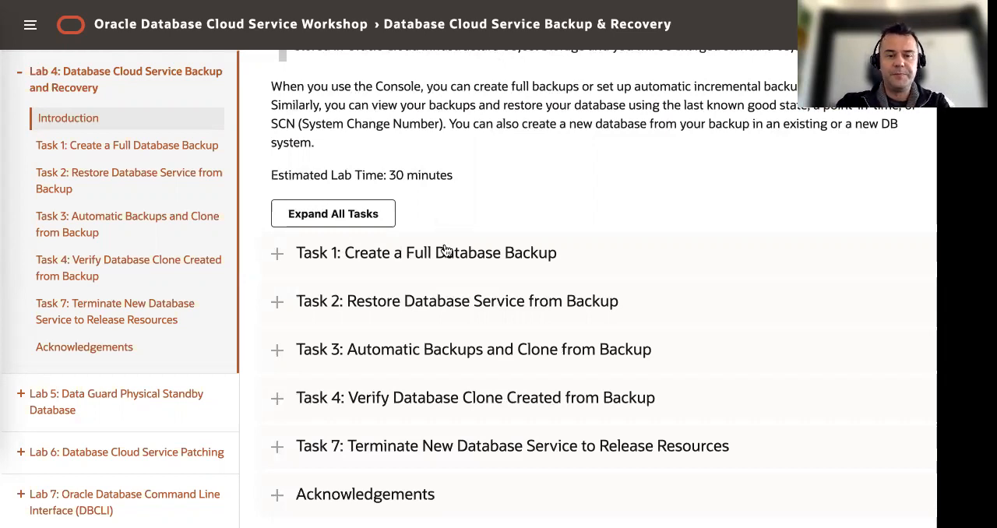
pyautogui.click(413, 252)
pyautogui.scroll(-2, 496, 247)
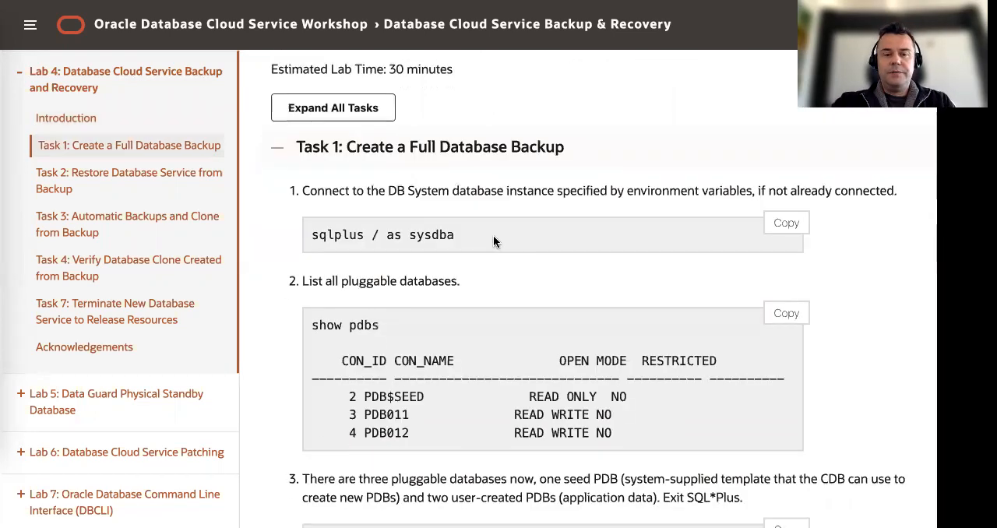
pyautogui.moveTo(312, 237); pyautogui.dragTo(505, 245)
pyautogui.press('super+c')
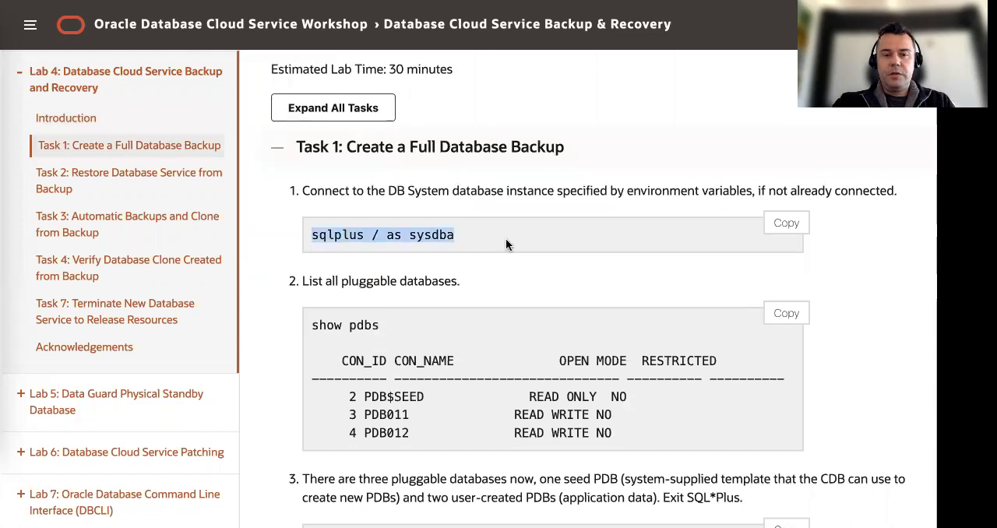
pyautogui.click(4, 187)
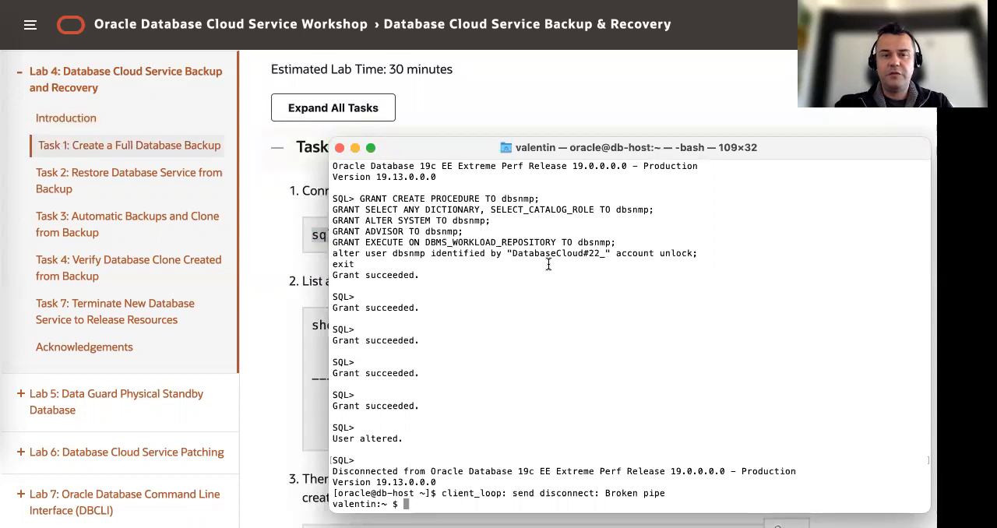
pyautogui.press('super+v')
pyautogui.press('Return')
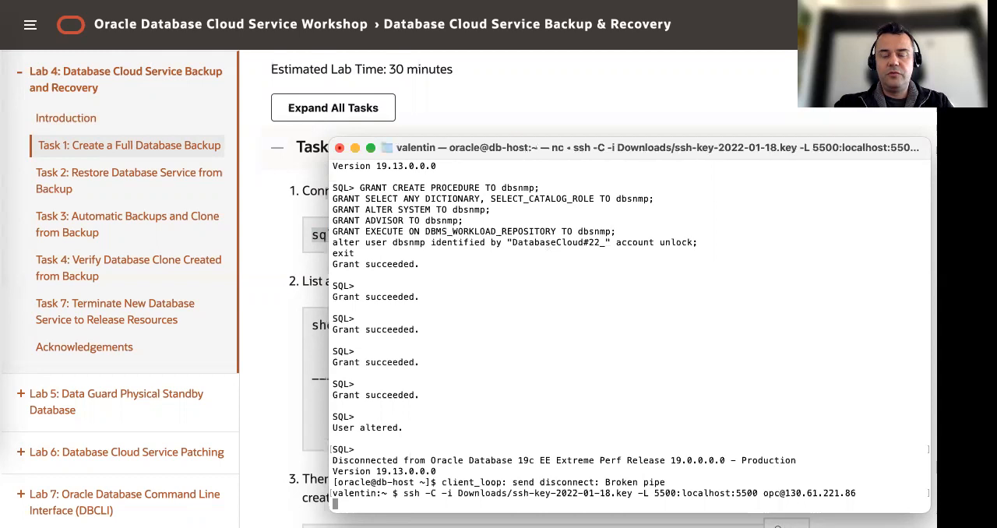
pyautogui.write('sudo su - oracle')
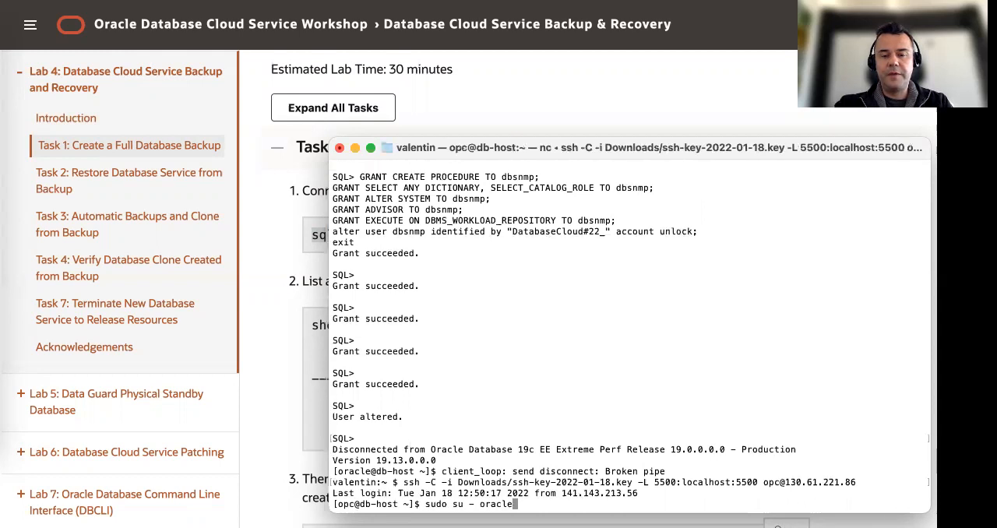
pyautogui.press('Return')
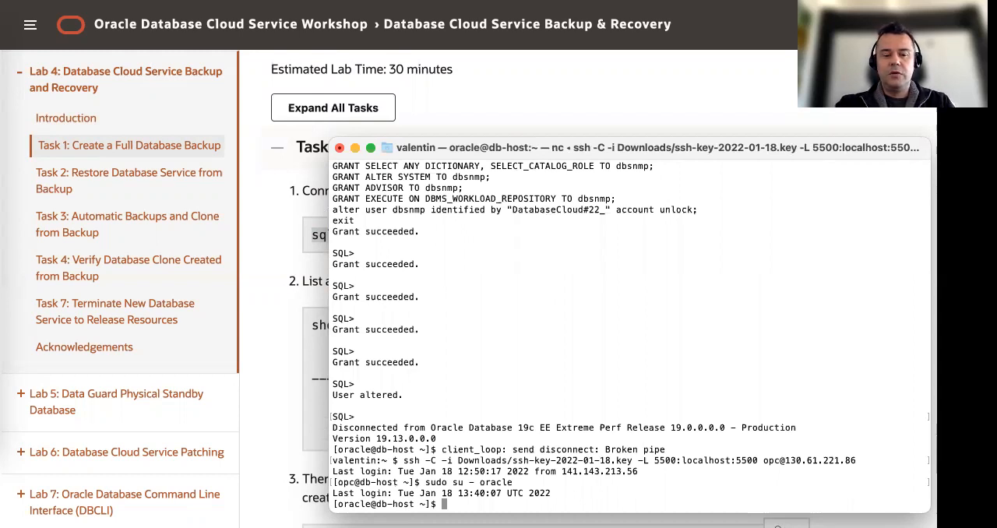
# Connect to the database with sqlplus / as sysdba and list all pluggable databases with show pdbs
pyautogui.press('super+v')
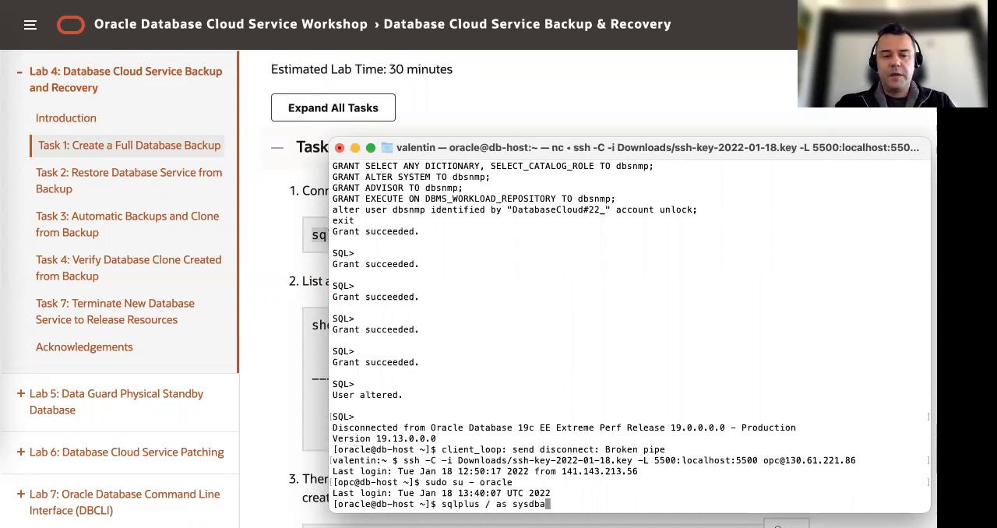
pyautogui.press('Return')
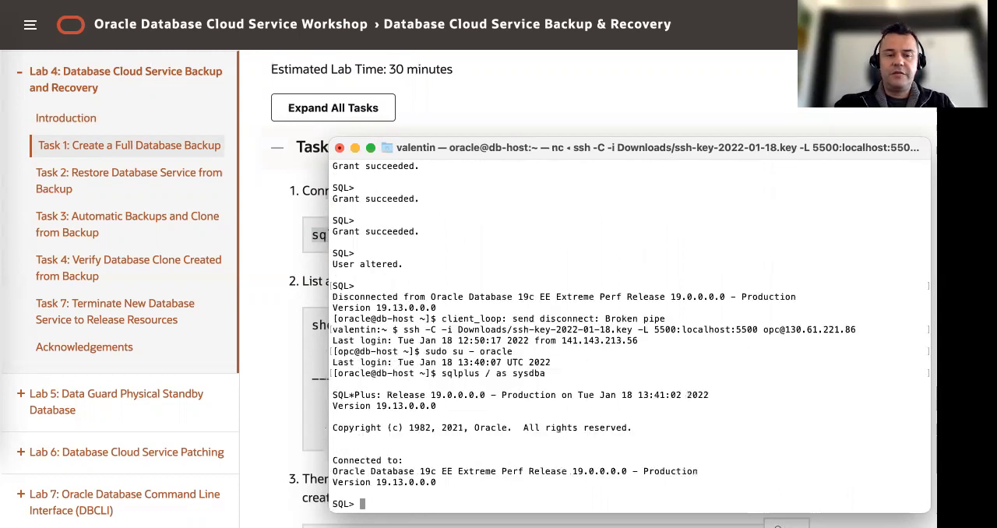
pyautogui.click(502, 121)
pyautogui.scroll(-3, 445, 365)
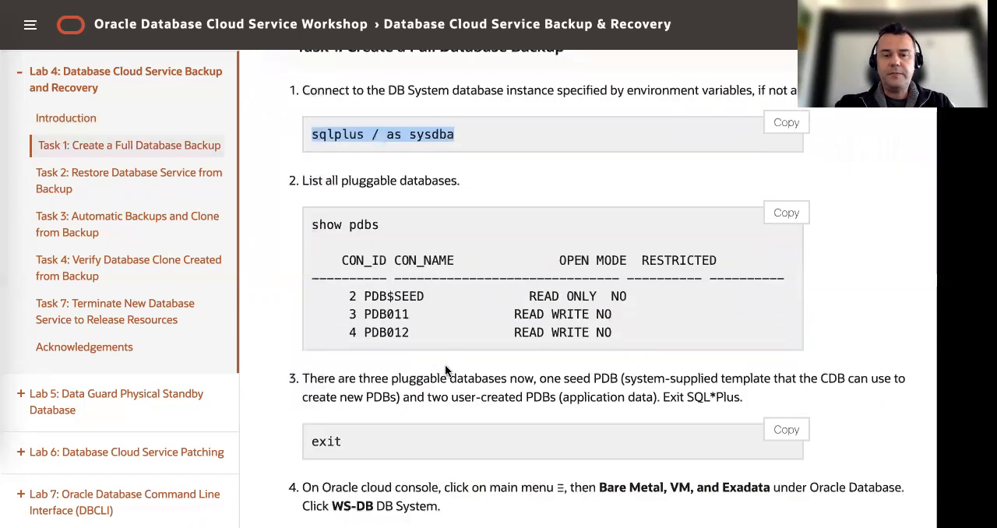
pyautogui.click(2, 185)
pyautogui.write('show pdbs')
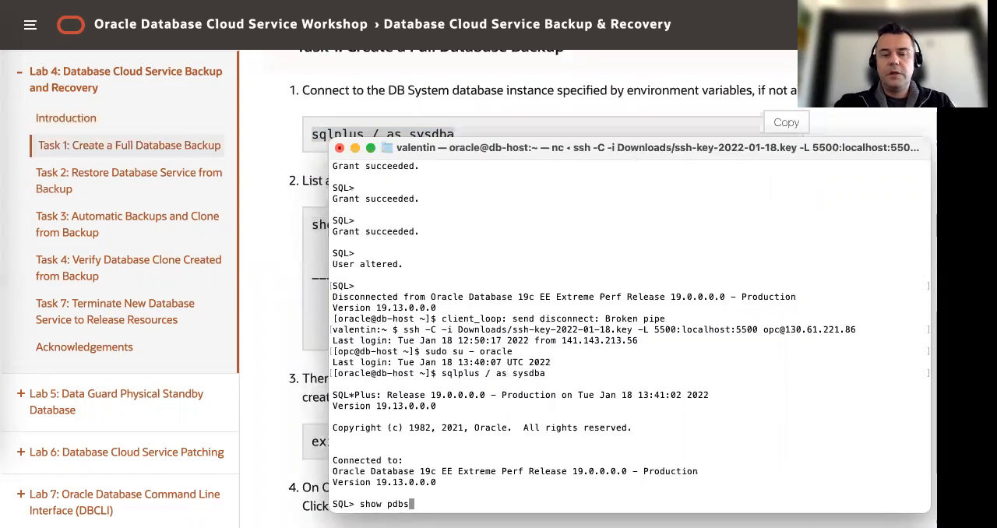
pyautogui.press('Return')
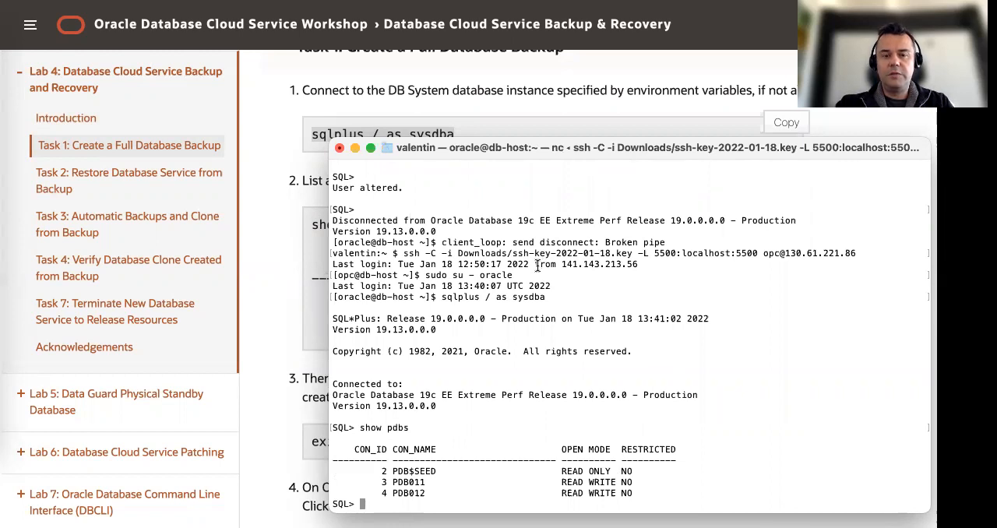
# Check the guide's third instruction and exit SQL*Plus in the terminal
pyautogui.click(287, 282)
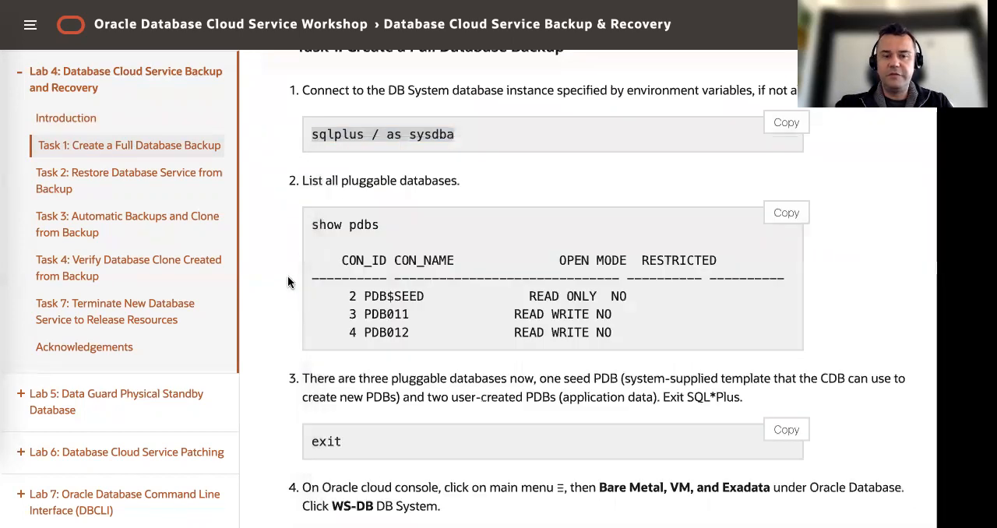
pyautogui.scroll(-3, 420, 274)
pyautogui.scroll(-3, 419, 274)
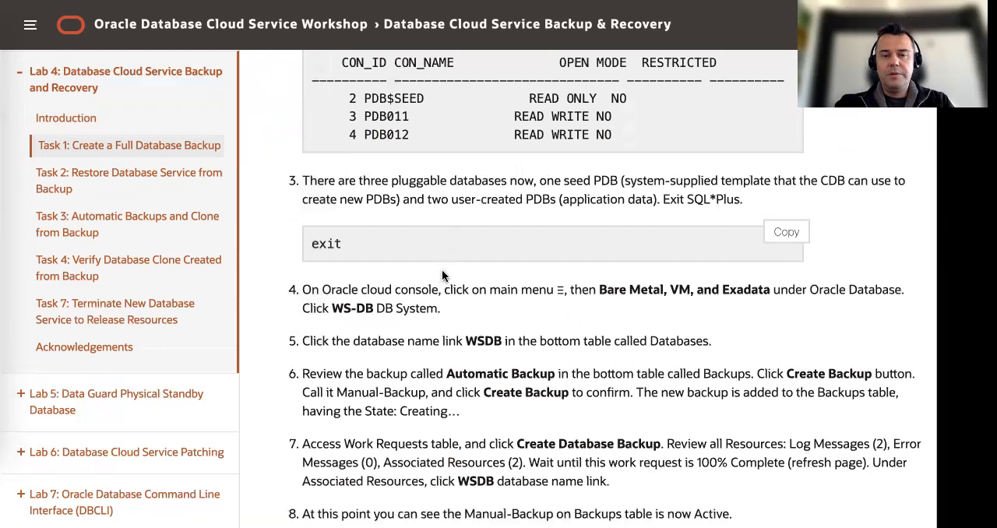
pyautogui.click(2, 183)
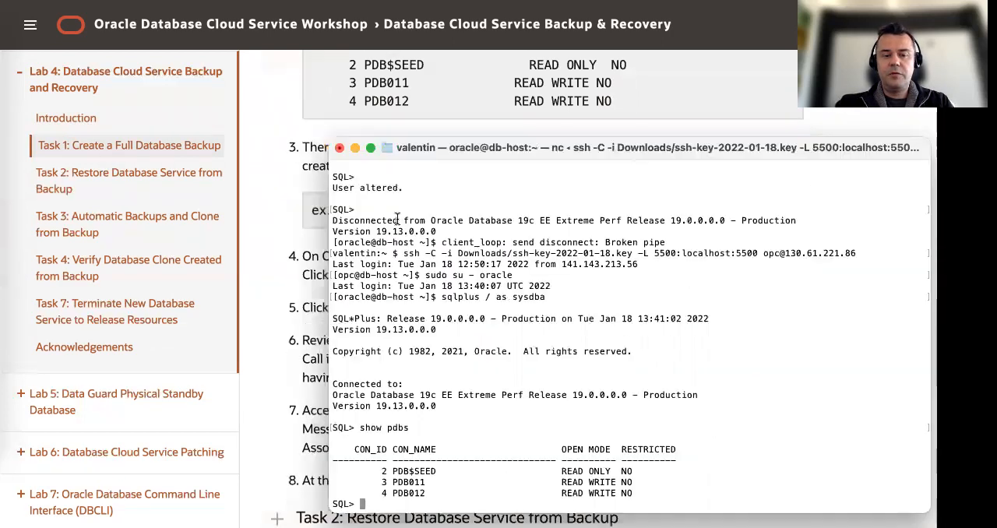
pyautogui.write('exit')
pyautogui.press('Return')
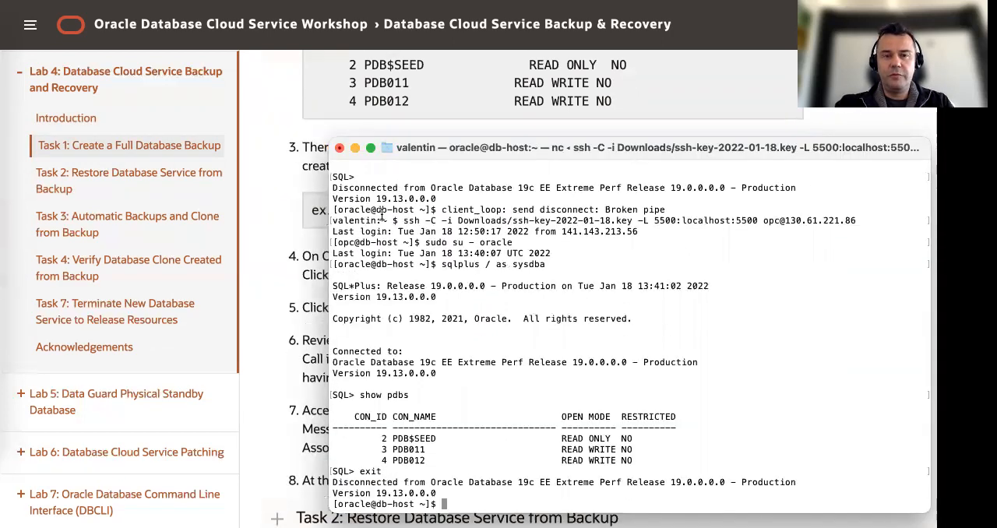
# Read the remaining Task 1 instructions in the lab guide, comparing them with the WSDB database page in the Oracle Cloud console
pyautogui.click(292, 210)
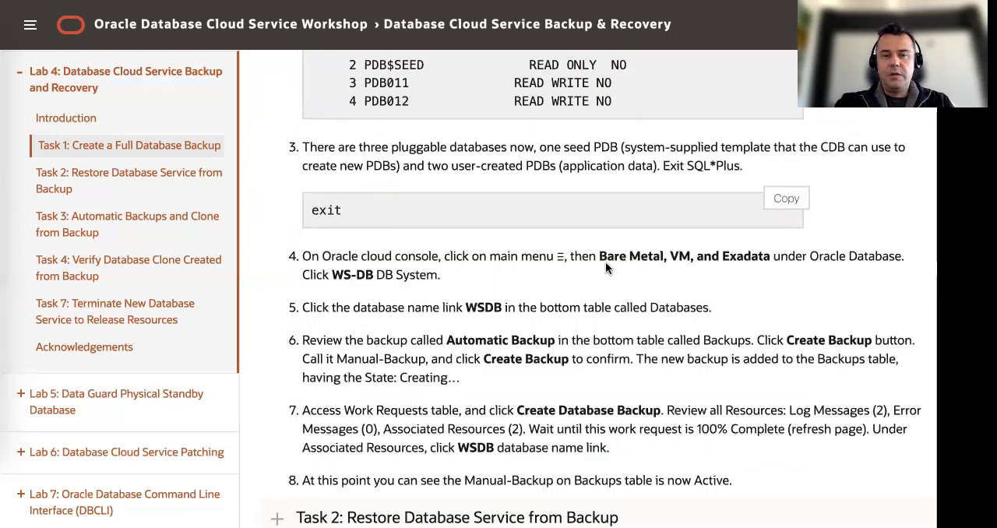
pyautogui.scroll(-1, 606, 262)
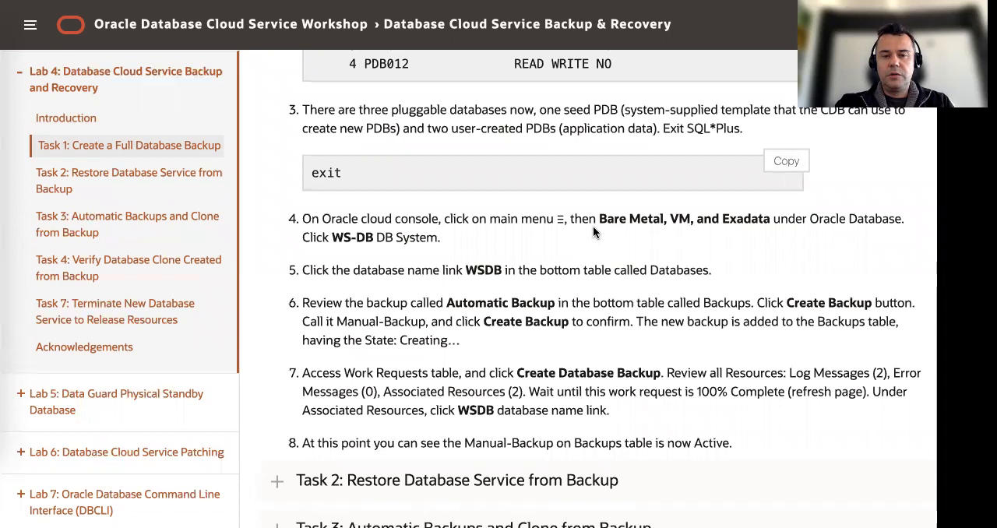
pyautogui.scroll(3, 593, 226)
pyautogui.scroll(3, 593, 228)
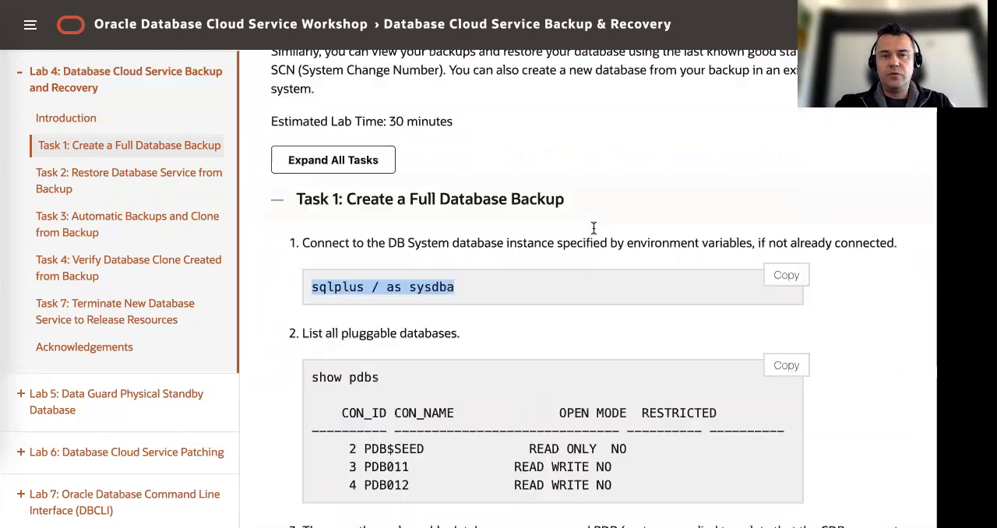
pyautogui.scroll(-3, 594, 232)
pyautogui.scroll(-3, 594, 232)
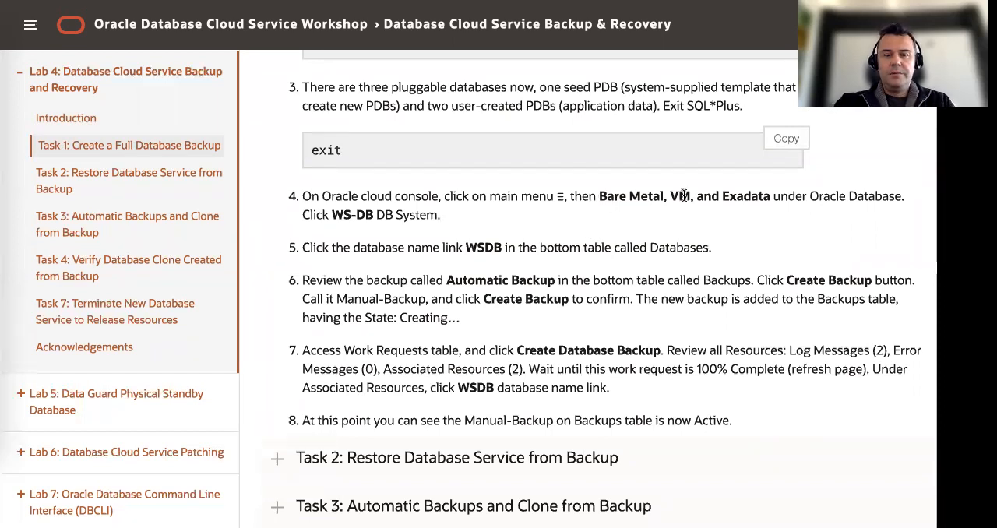
pyautogui.hotkey('ctrl', 'Tab')
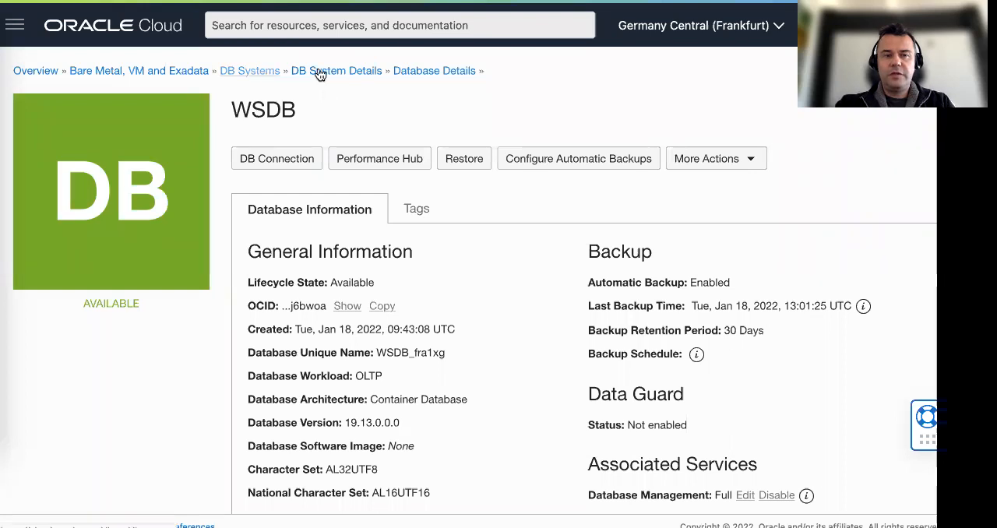
pyautogui.hotkey('ctrl', 'Tab')
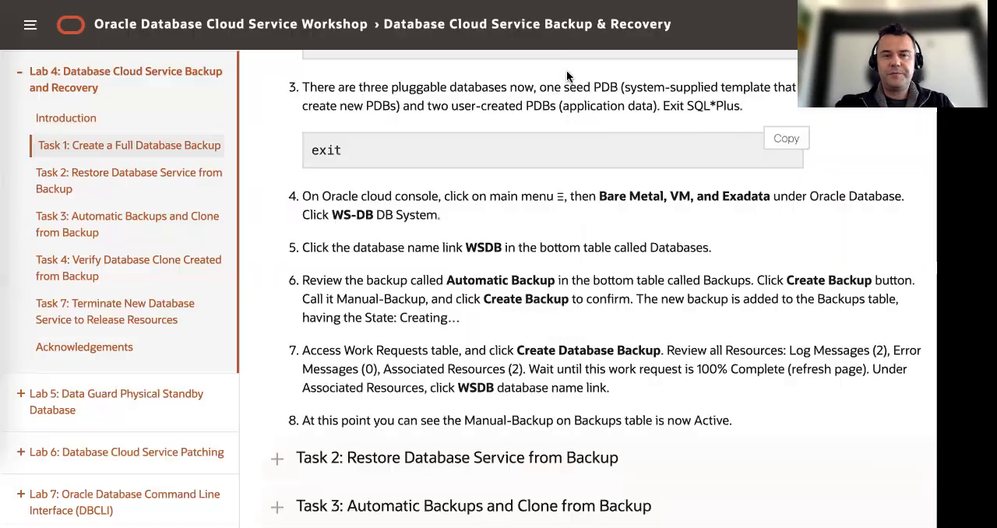
pyautogui.doubleClick(475, 247)
pyautogui.scroll(-1, 552, 248)
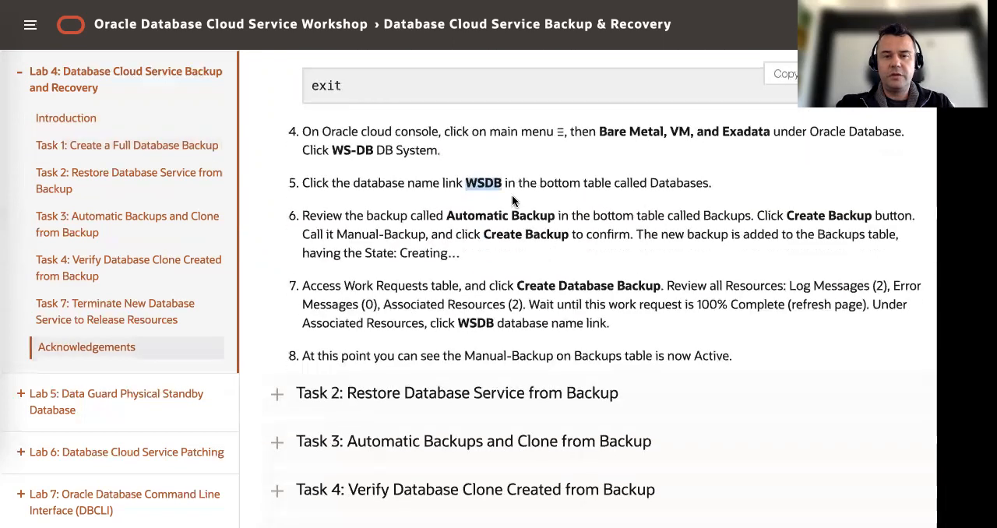
pyautogui.hotkey('ctrl', 'Tab')
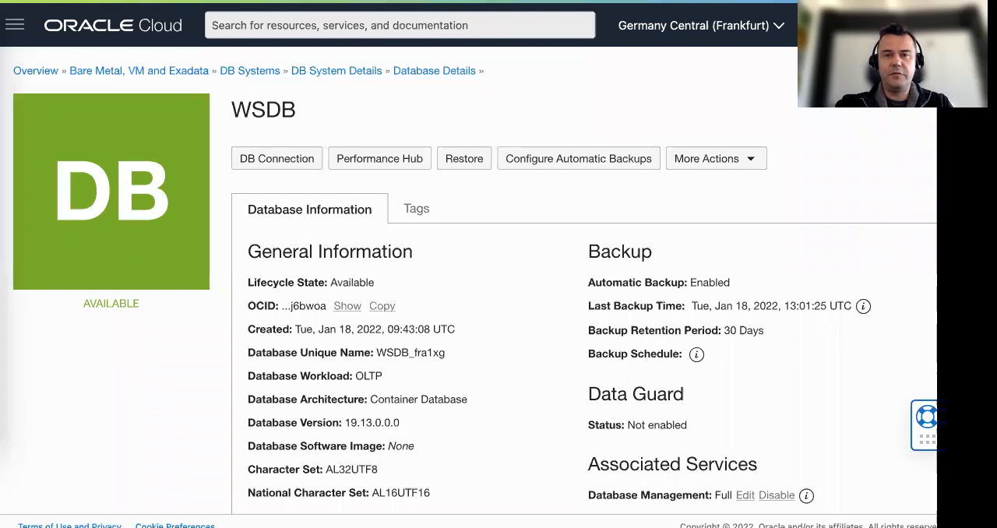
pyautogui.hotkey('ctrl', 'shift', 'Tab')
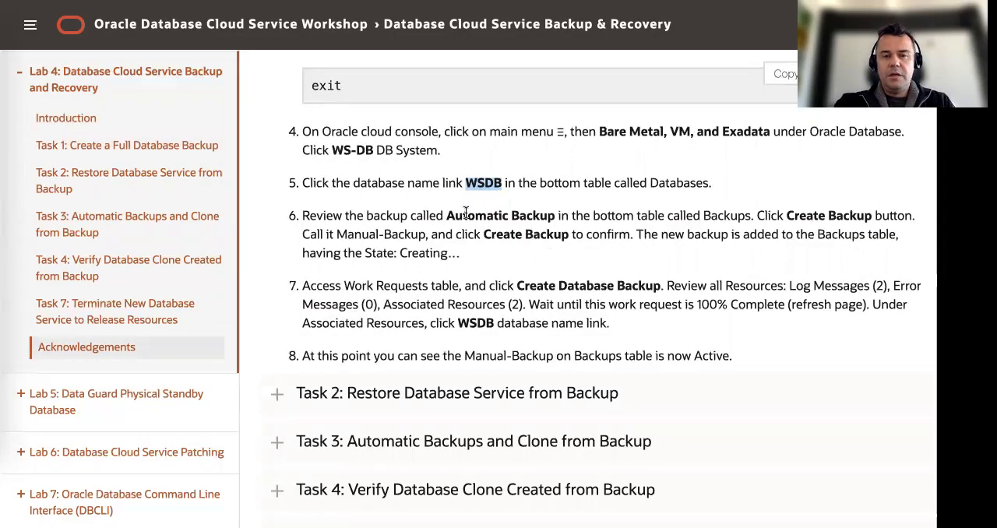
pyautogui.moveTo(446, 216); pyautogui.dragTo(560, 218)
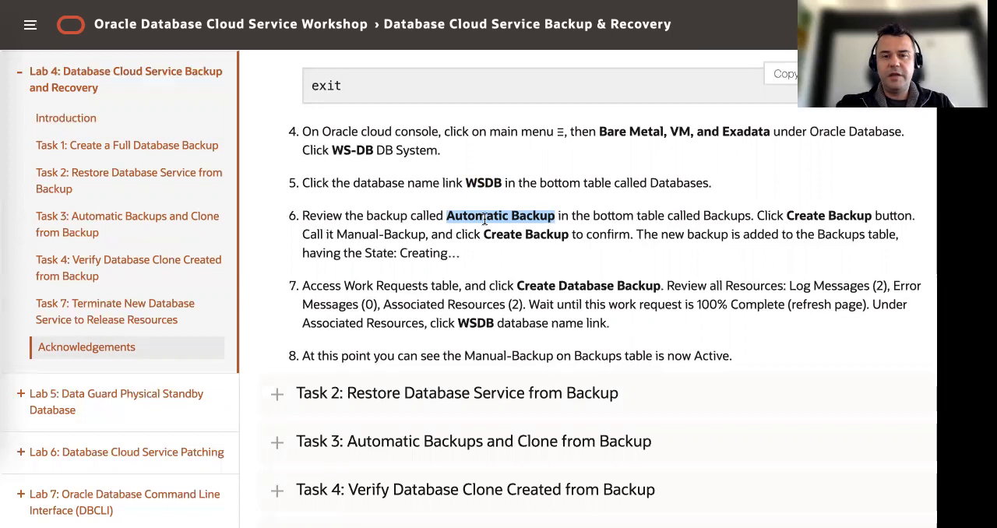
# Switch to the Oracle Cloud console and open the list of backups for the WSDB database
pyautogui.hotkey('ctrl', 'Tab')
pyautogui.scroll(-9, 208, 345)
pyautogui.scroll(6, 204, 341)
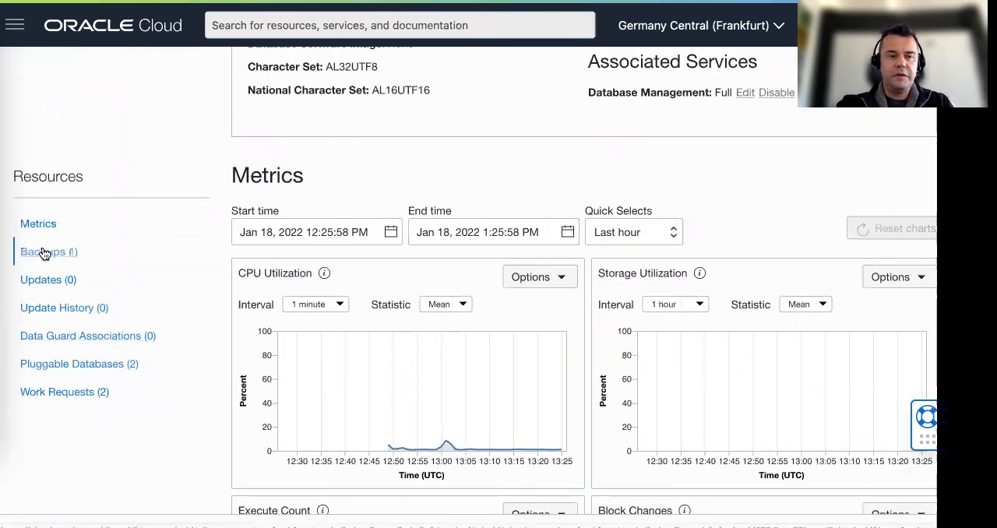
pyautogui.click(164, 256)
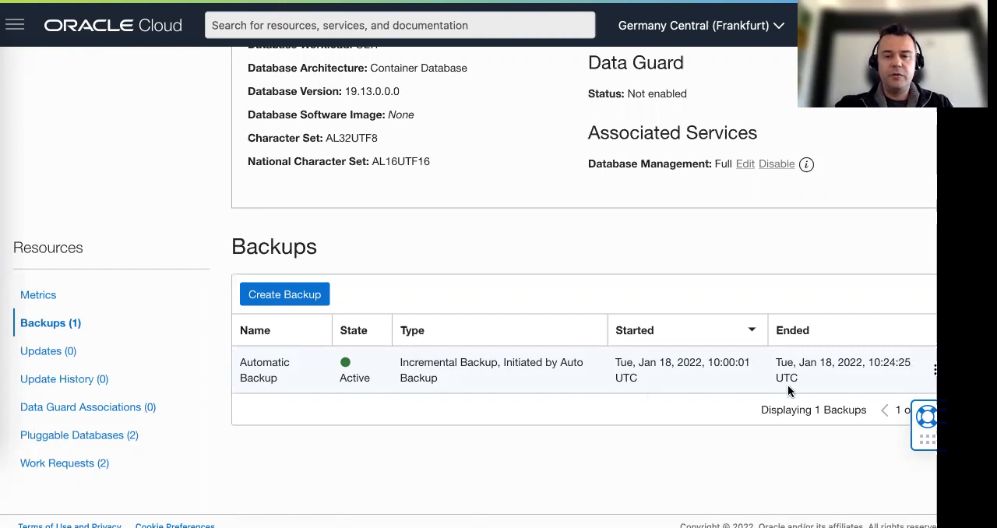
# Examine the Automatic Backup's end date, time and time zone in the backups table
pyautogui.moveTo(777, 362); pyautogui.dragTo(818, 377)
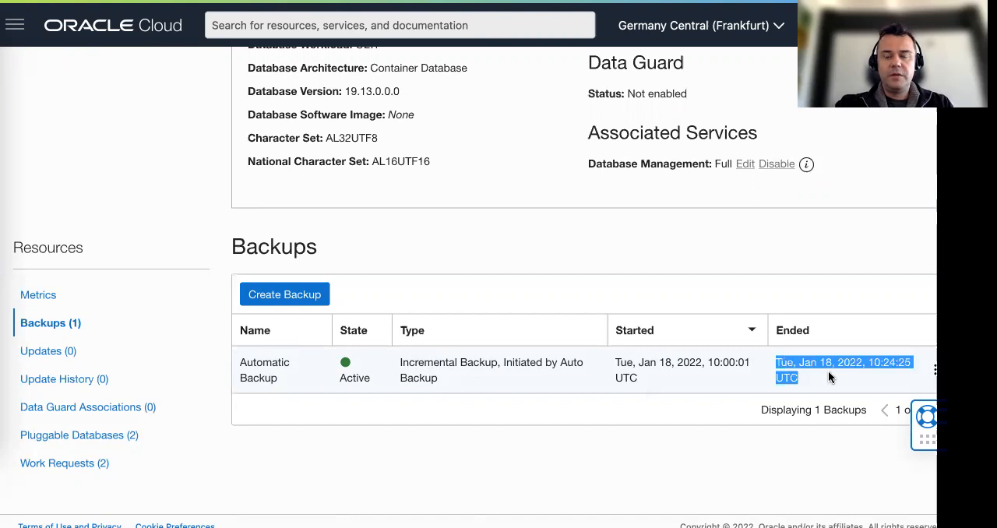
pyautogui.click(810, 377)
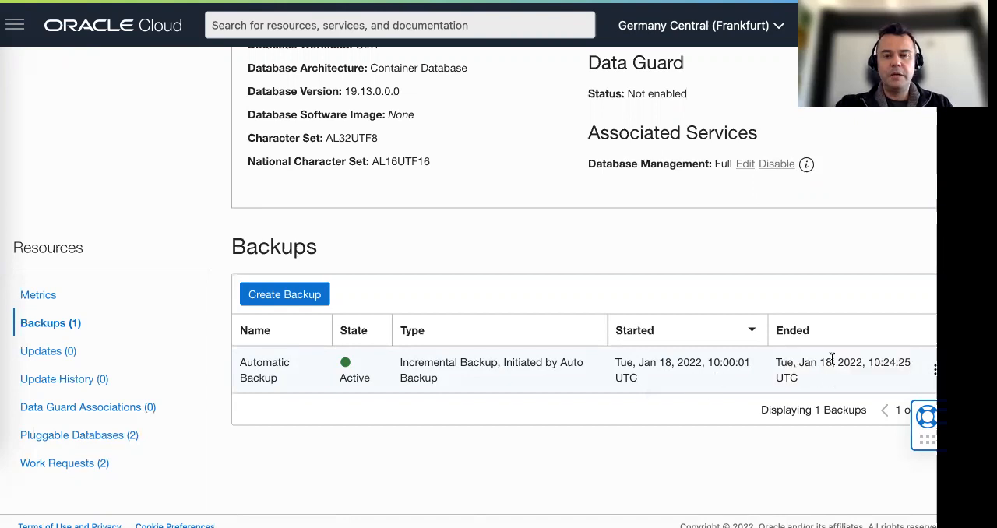
pyautogui.moveTo(866, 362); pyautogui.dragTo(913, 363)
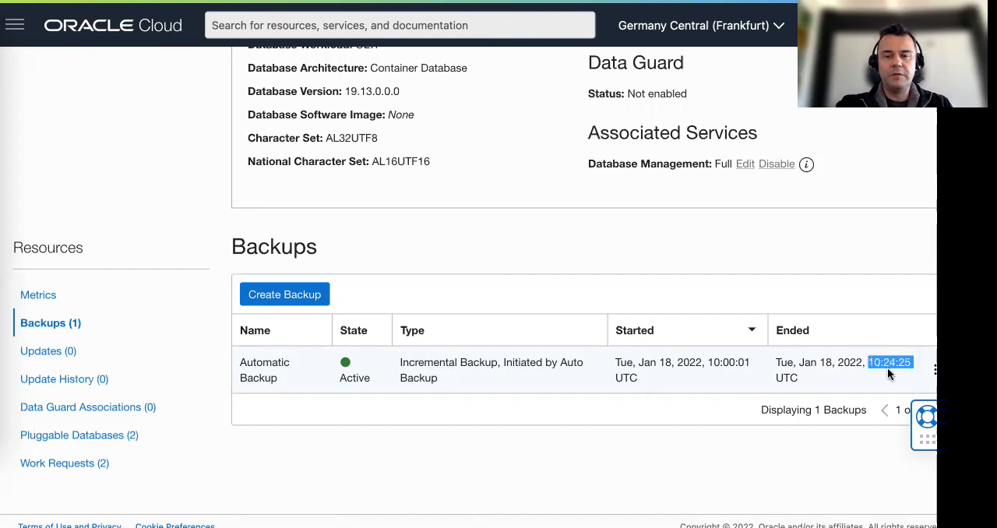
pyautogui.moveTo(776, 378); pyautogui.dragTo(799, 379)
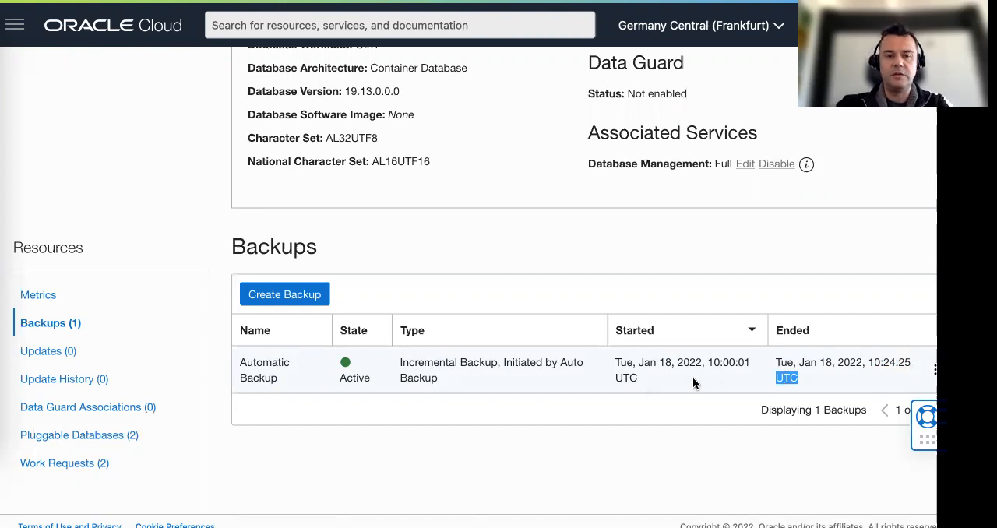
pyautogui.scroll(1, 693, 378)
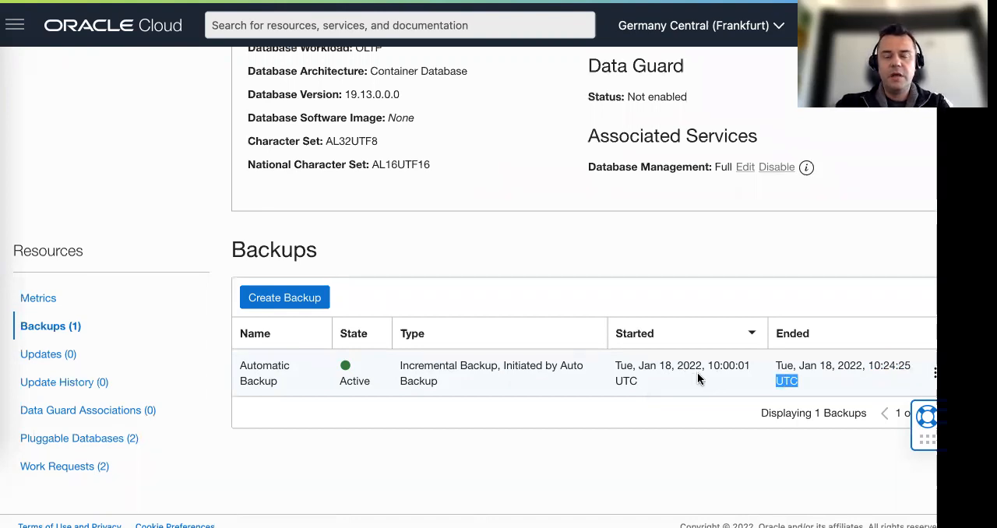
pyautogui.click(525, 381)
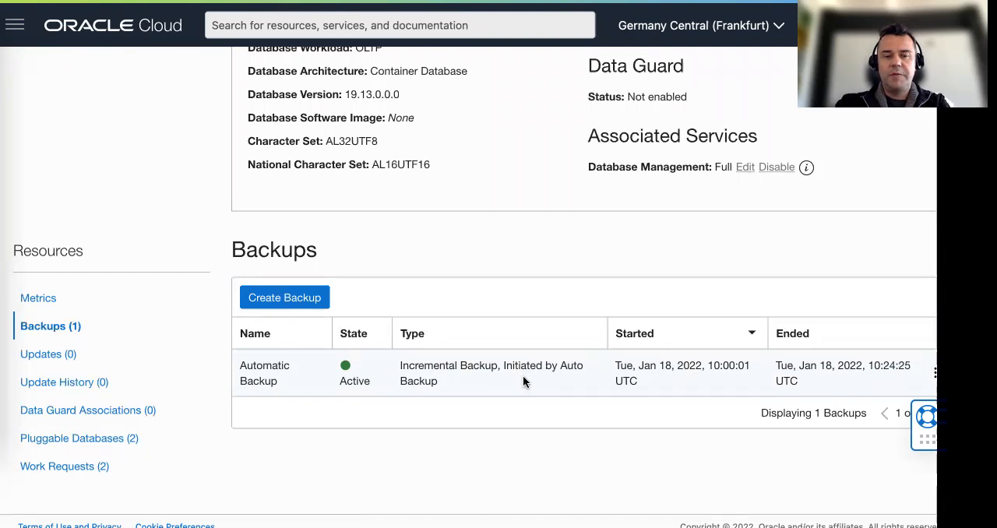
# Copy the backup name from the guide's sixth instruction and create a WSDB backup named Manual-Backup in the Oracle Cloud console
pyautogui.click(475, 1)
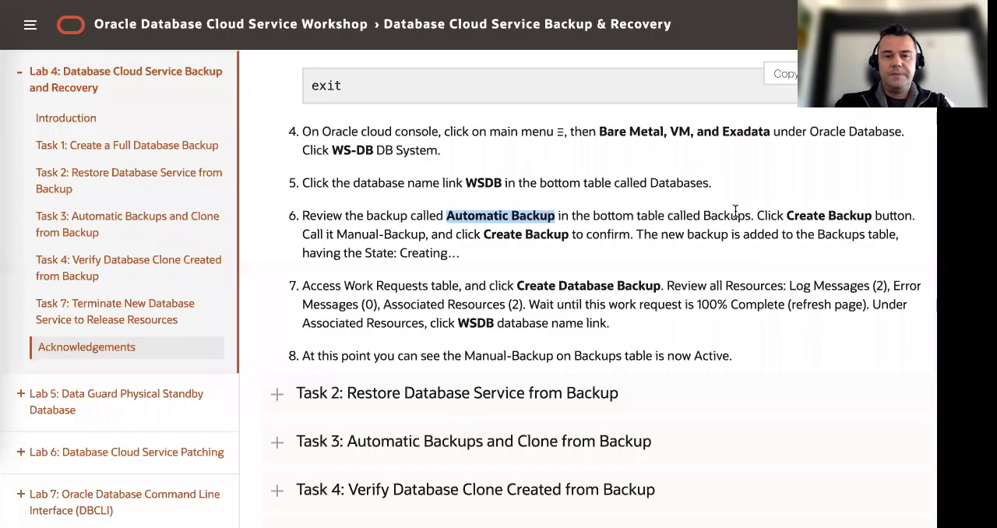
pyautogui.moveTo(484, 234); pyautogui.dragTo(574, 236)
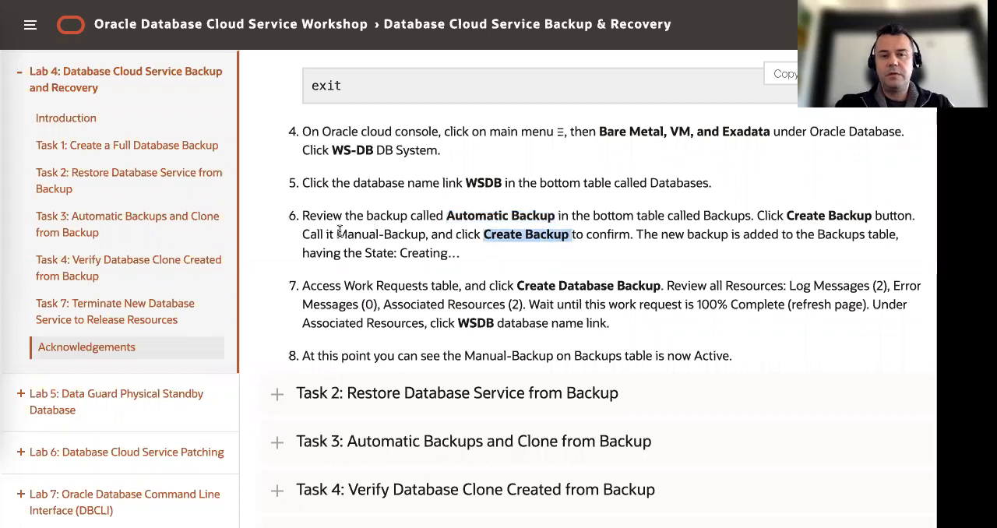
pyautogui.moveTo(335, 234); pyautogui.dragTo(426, 233)
pyautogui.hotkey('ctrl', 'c')
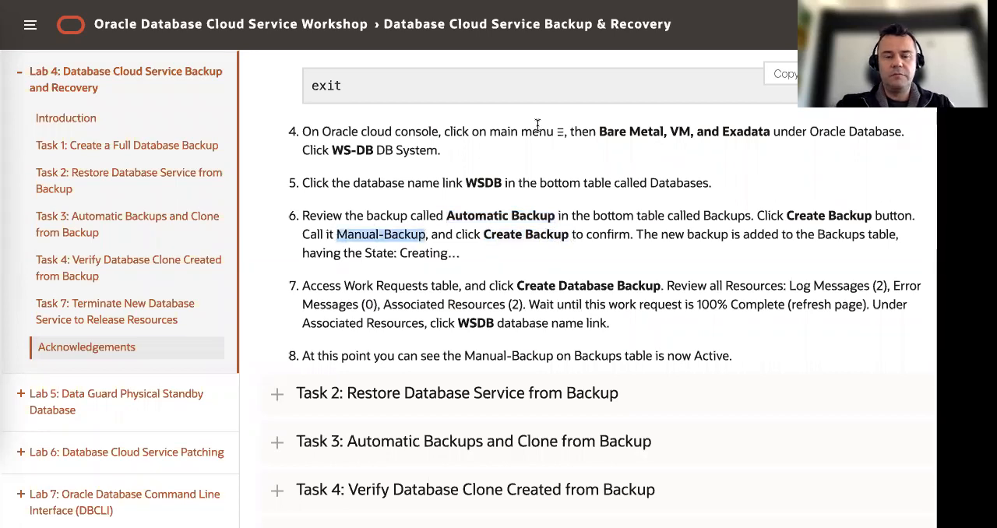
pyautogui.hotkey('alt', 'Tab')
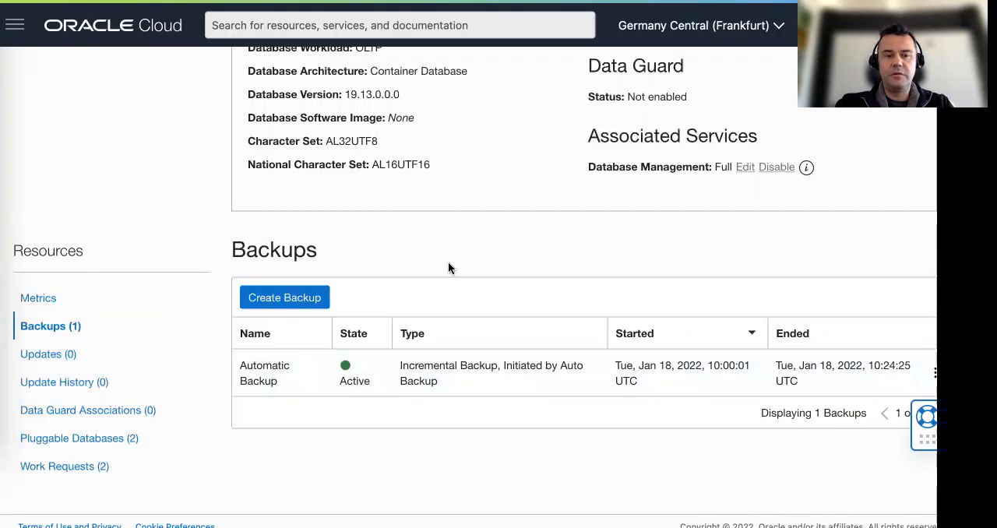
pyautogui.click(289, 296)
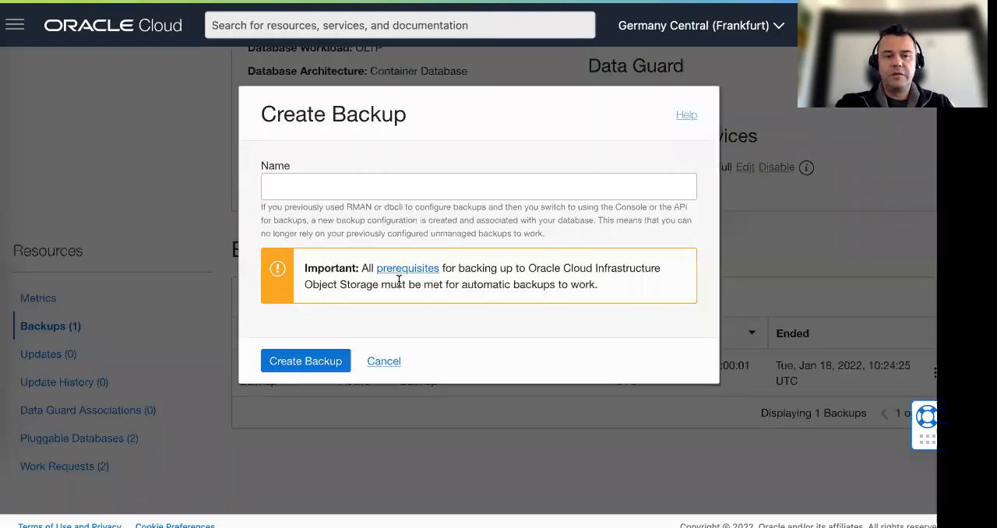
pyautogui.click(321, 189)
pyautogui.hotkey('ctrl', 'v')
pyautogui.click(308, 361)
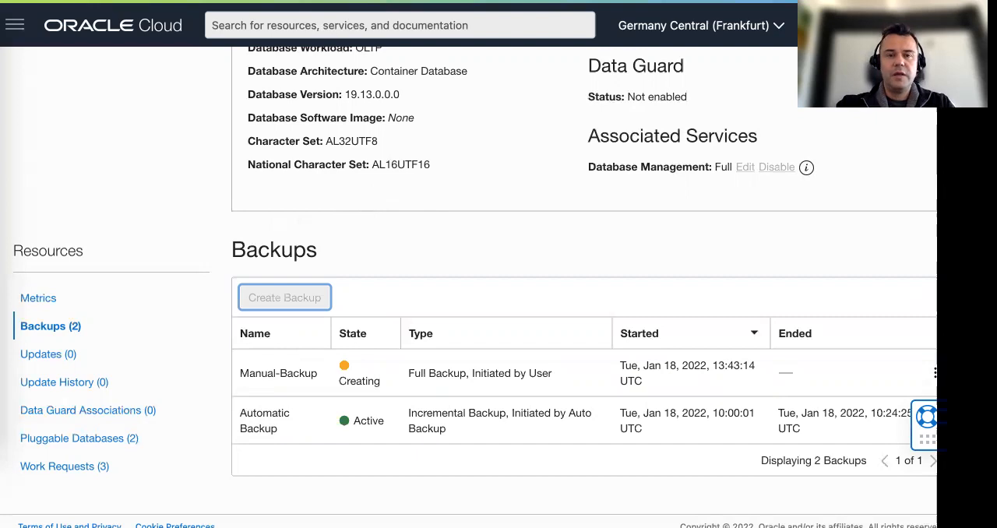
# Read the guide's seventh instruction and open the Create Database Backup work request of WSDB in the Oracle Cloud console
pyautogui.hotkey('ctrl', 'Tab')
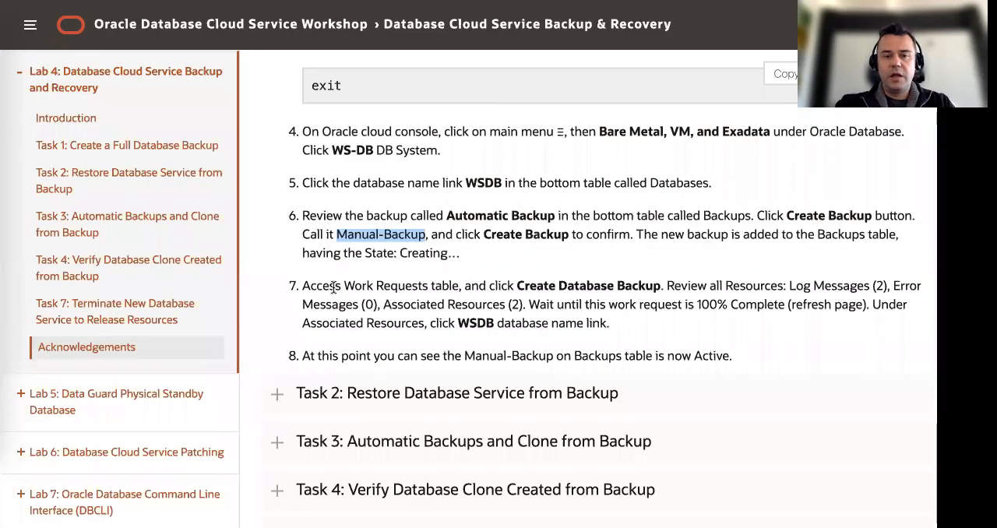
pyautogui.moveTo(303, 285); pyautogui.dragTo(493, 285)
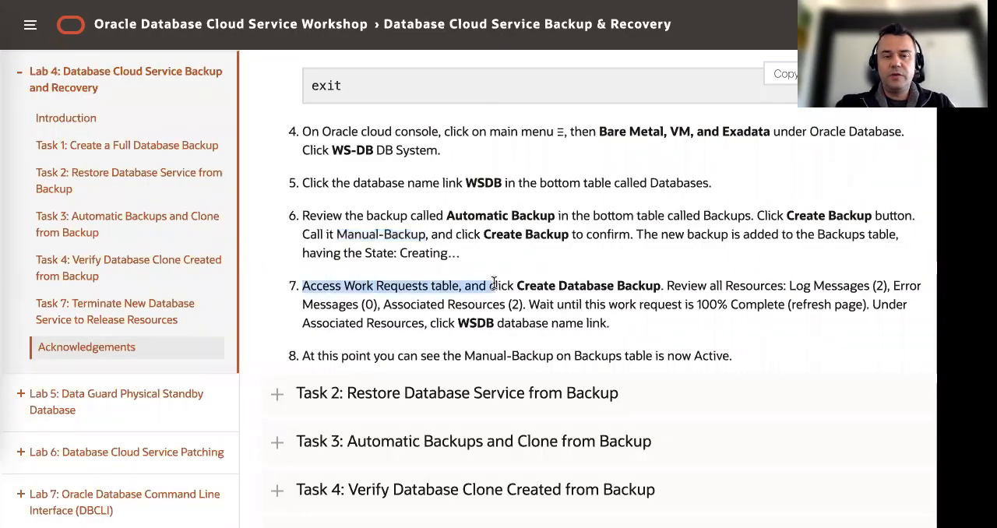
pyautogui.click(576, 285)
pyautogui.doubleClick(551, 285)
pyautogui.moveTo(601, 285); pyautogui.dragTo(661, 285)
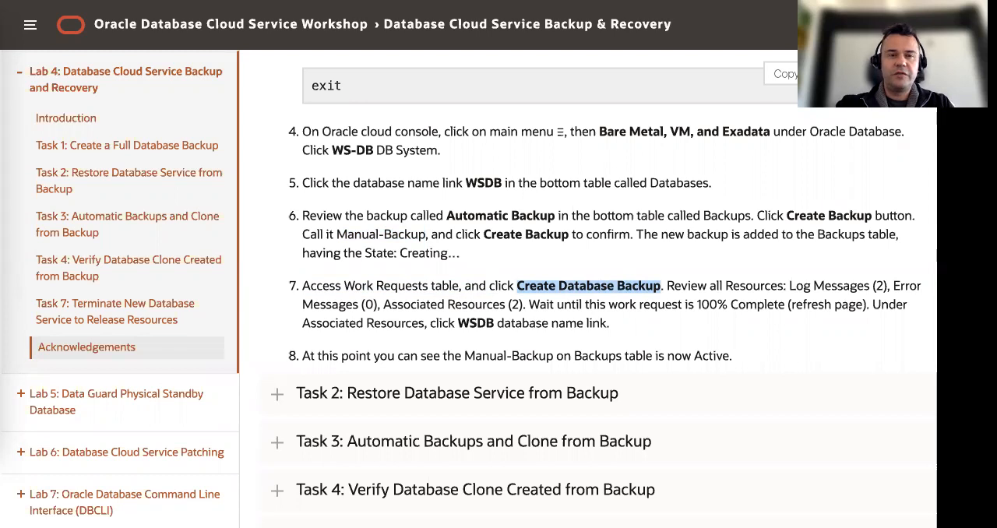
pyautogui.hotkey('ctrl', 'Tab')
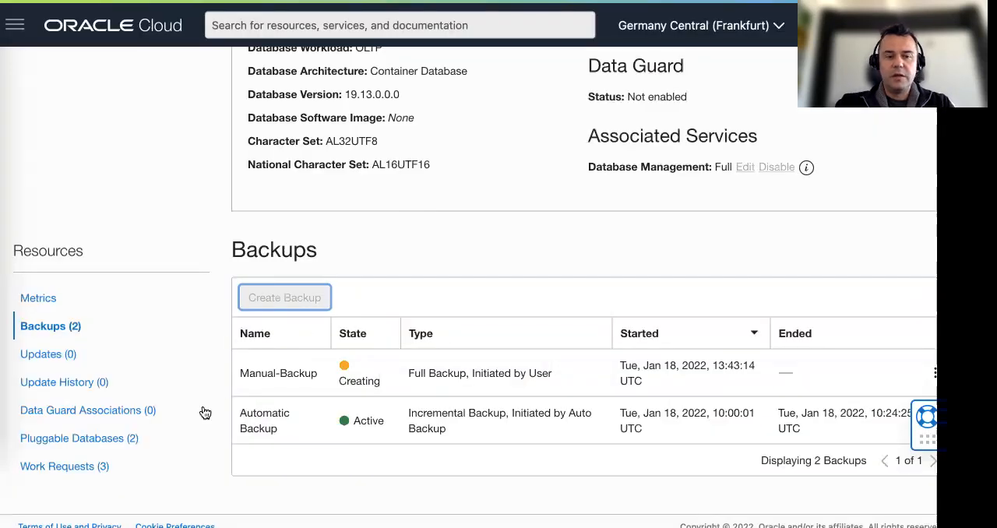
pyautogui.click(70, 467)
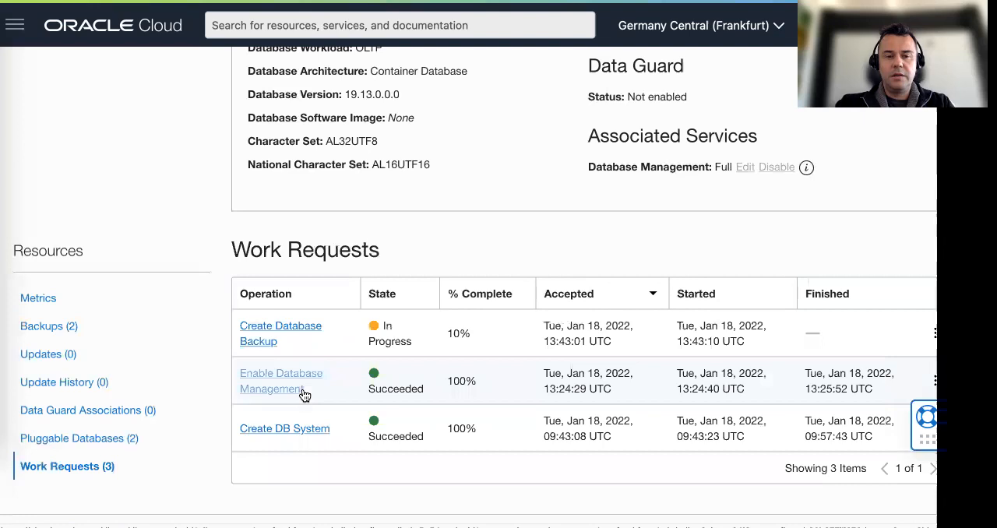
pyautogui.click(305, 333)
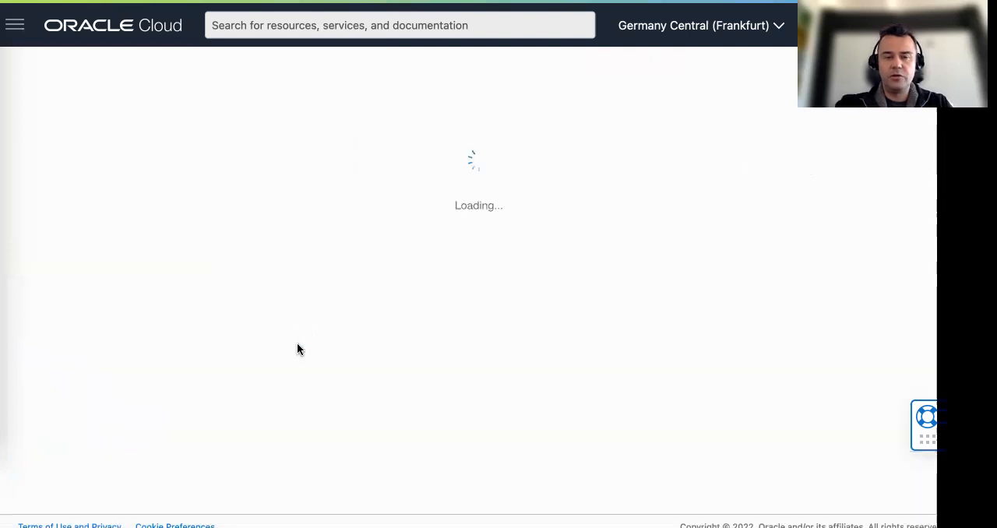
# Review the Create Database Backup work request's progress, log messages, error messages and associated resources
pyautogui.scroll(-2, 208, 327)
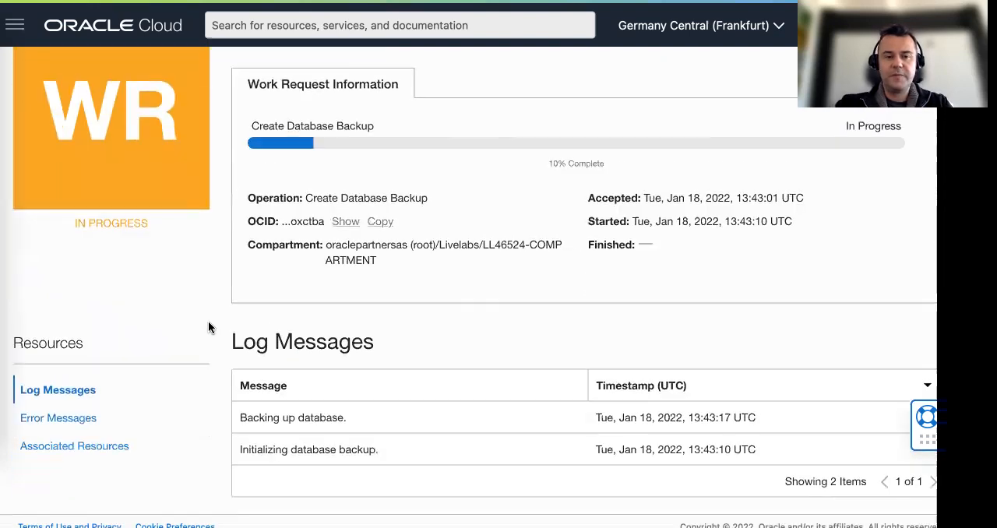
pyautogui.scroll(2, 208, 310)
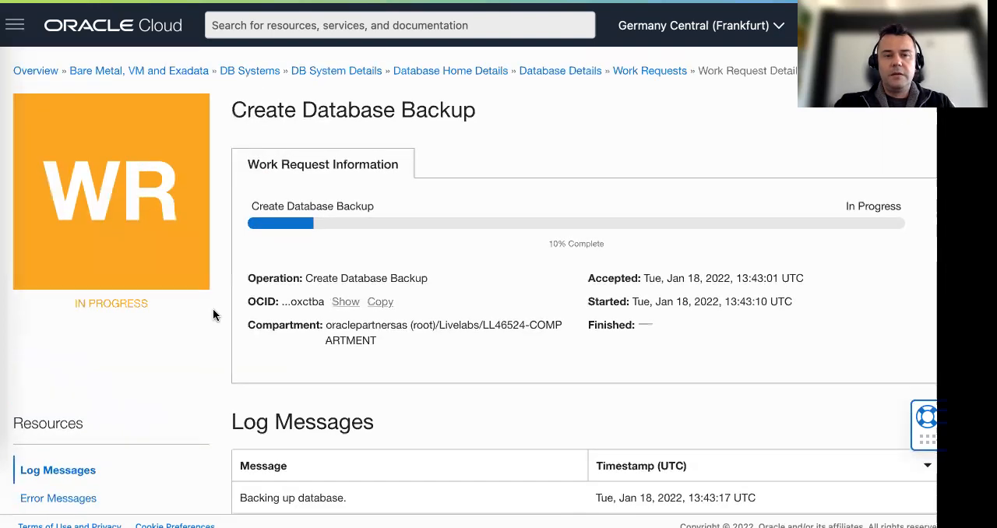
pyautogui.scroll(-2, 211, 313)
pyautogui.click(61, 418)
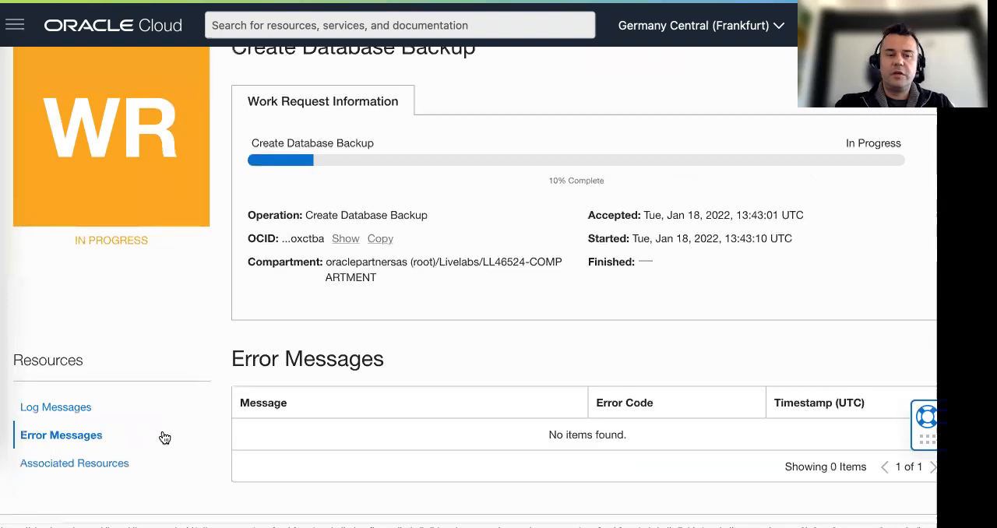
pyautogui.click(91, 468)
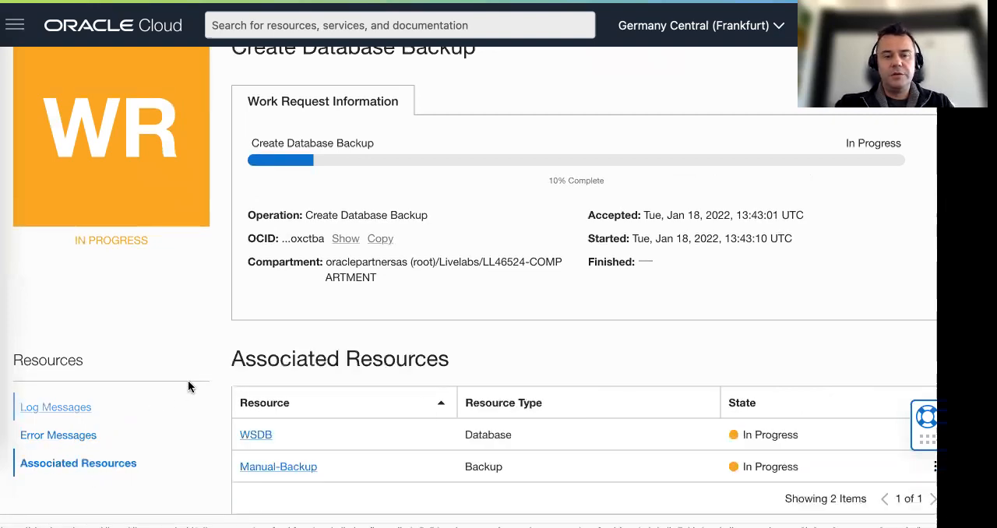
pyautogui.scroll(-1, 191, 375)
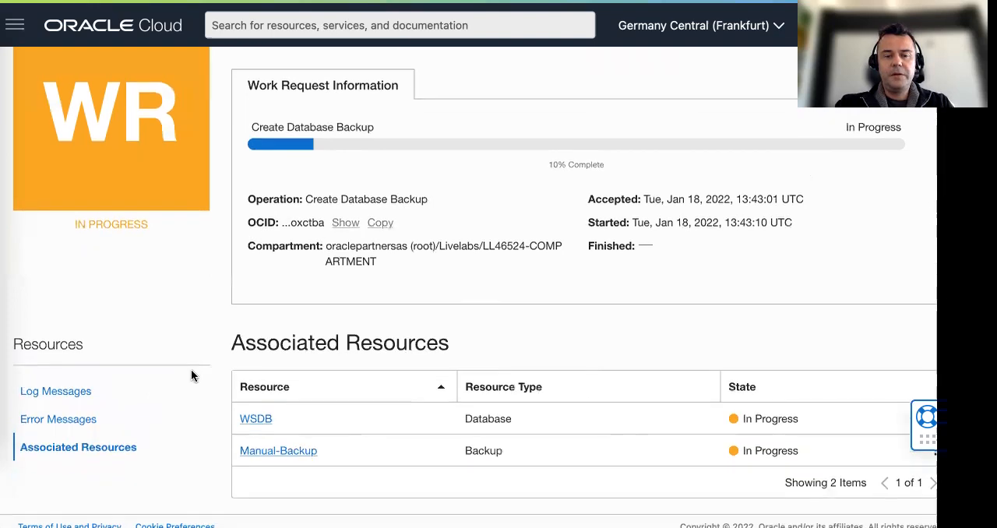
pyautogui.click(86, 393)
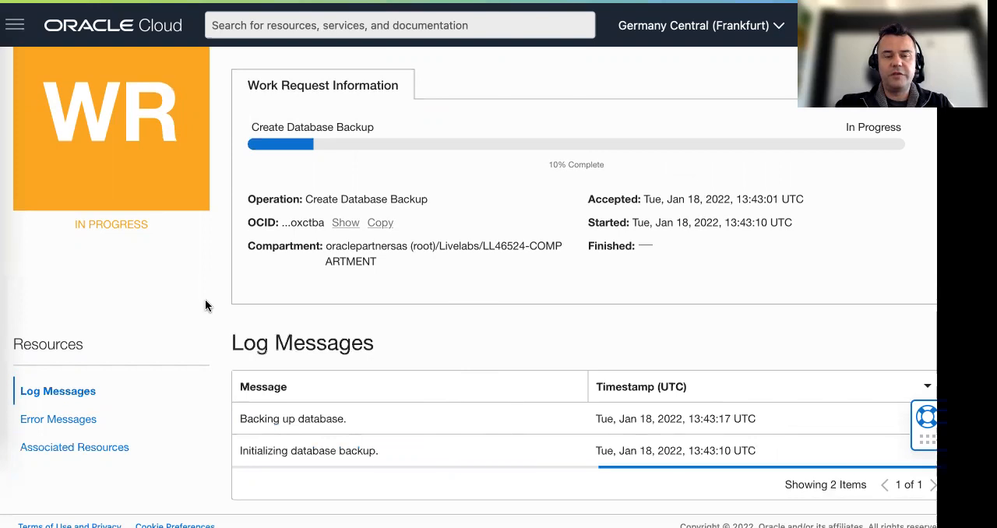
pyautogui.scroll(2, 205, 306)
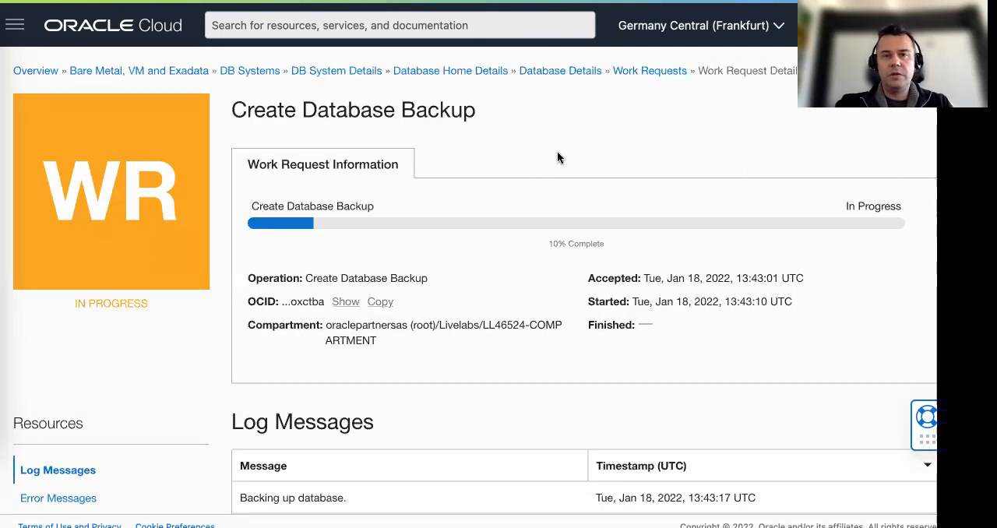
# Check the guide's seventh instruction for the work request's required completion percentage and return to the Oracle Cloud console
pyautogui.hotkey('ctrl', 'shift', 'Tab')
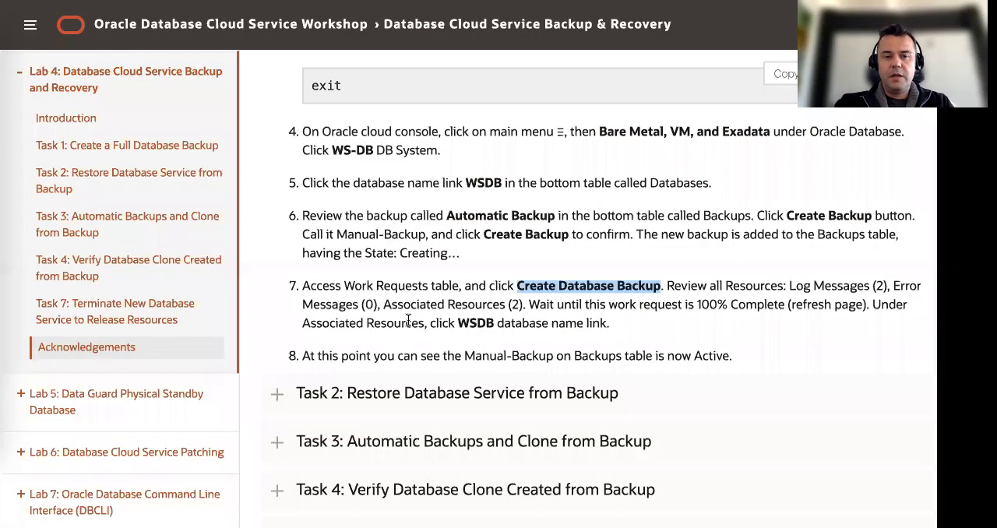
pyautogui.moveTo(528, 304); pyautogui.dragTo(746, 304)
pyautogui.click(752, 302)
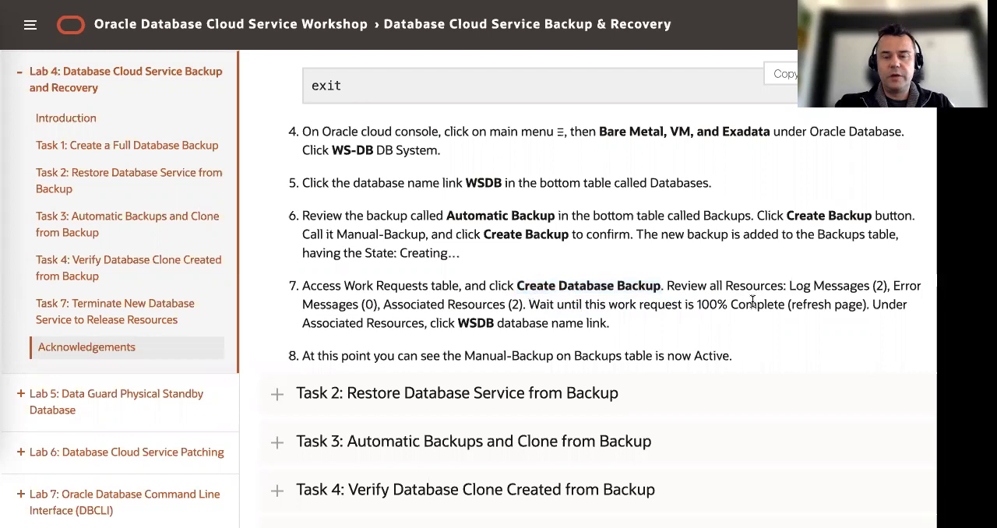
pyautogui.moveTo(696, 305); pyautogui.dragTo(771, 304)
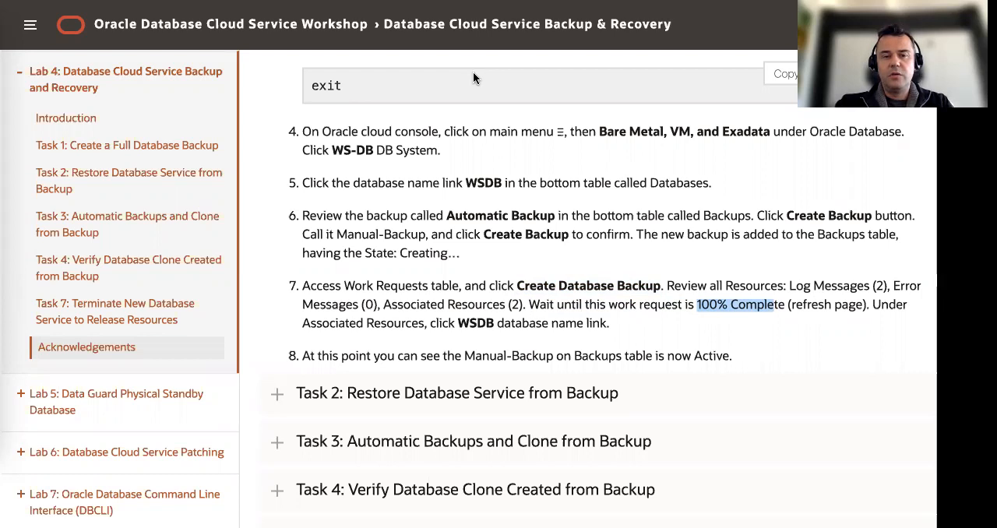
pyautogui.click(389, 1)
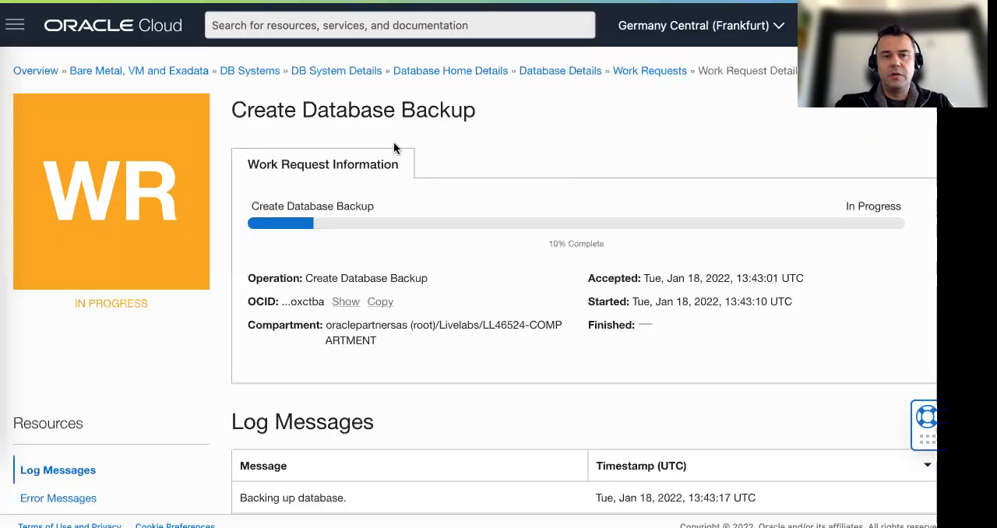
# Return from the work request to the WSDB database details and open its list of backups
pyautogui.click(555, 72)
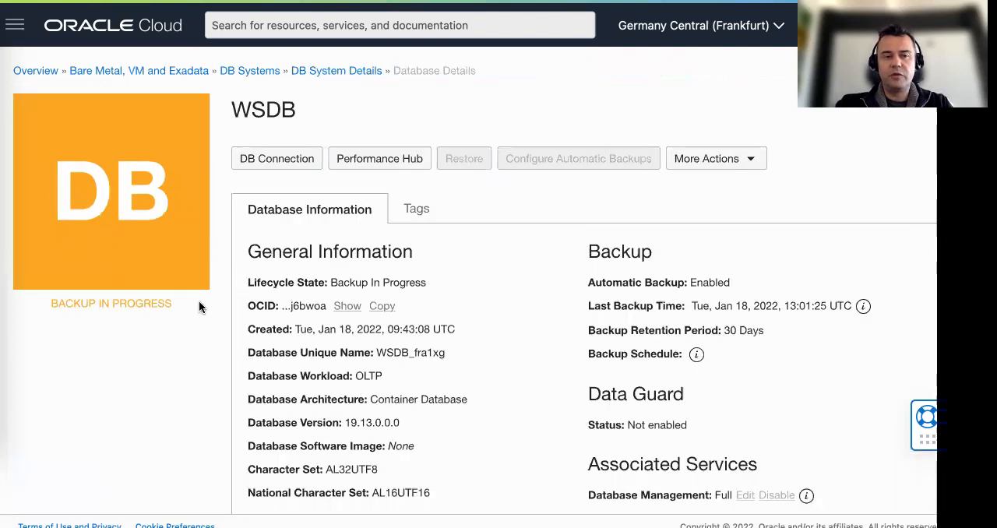
pyautogui.scroll(-6, 198, 304)
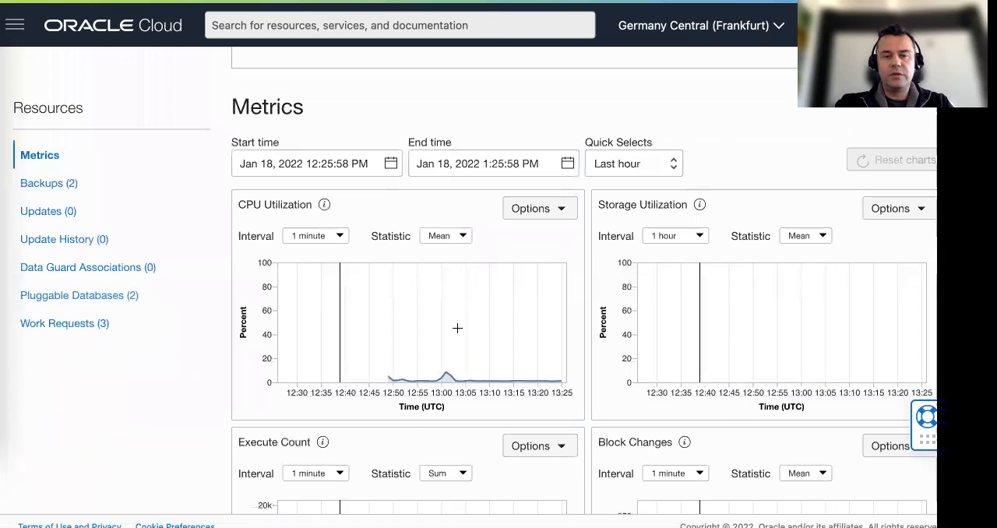
pyautogui.scroll(-4, 224, 304)
pyautogui.scroll(-1, 224, 307)
pyautogui.scroll(5, 224, 307)
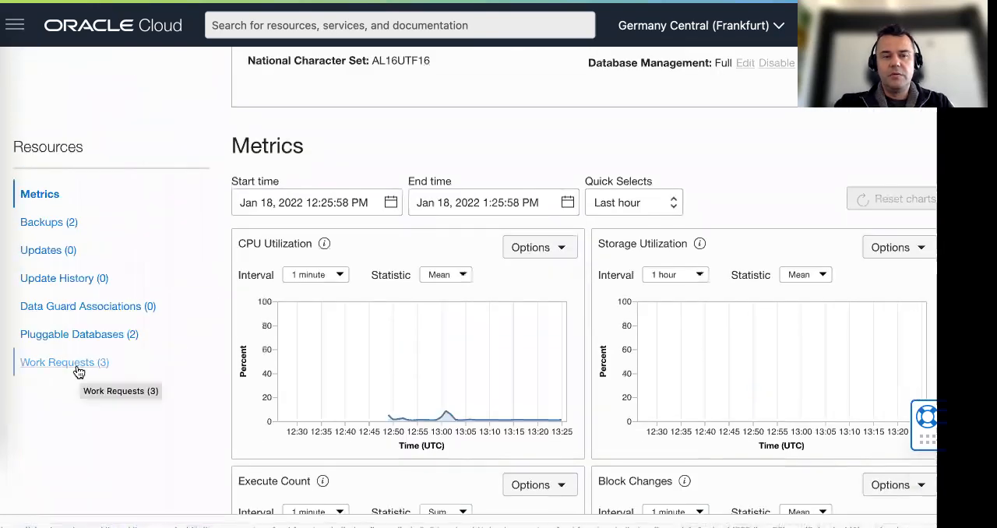
pyautogui.click(46, 226)
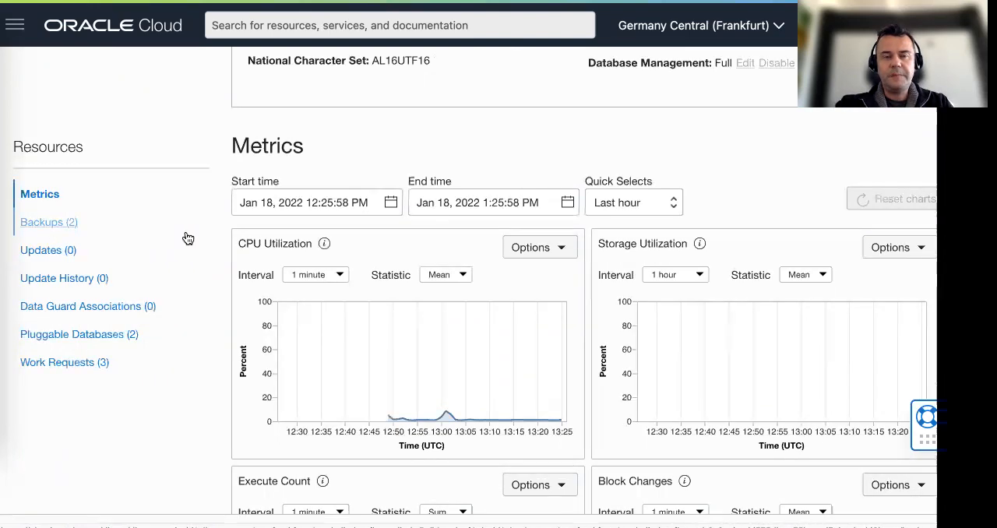
pyautogui.click(189, 237)
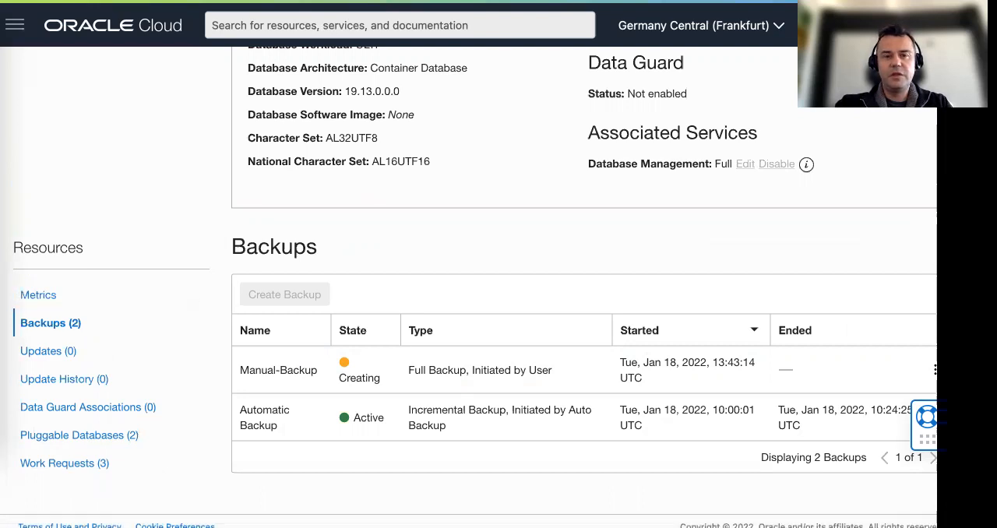
# Recheck the guide's last Task 1 instructions, and check the completion of Manual-Backup in WSDB's work requests and backups
pyautogui.hotkey('ctrl', 'Tab')
pyautogui.scroll(-1, 389, 269)
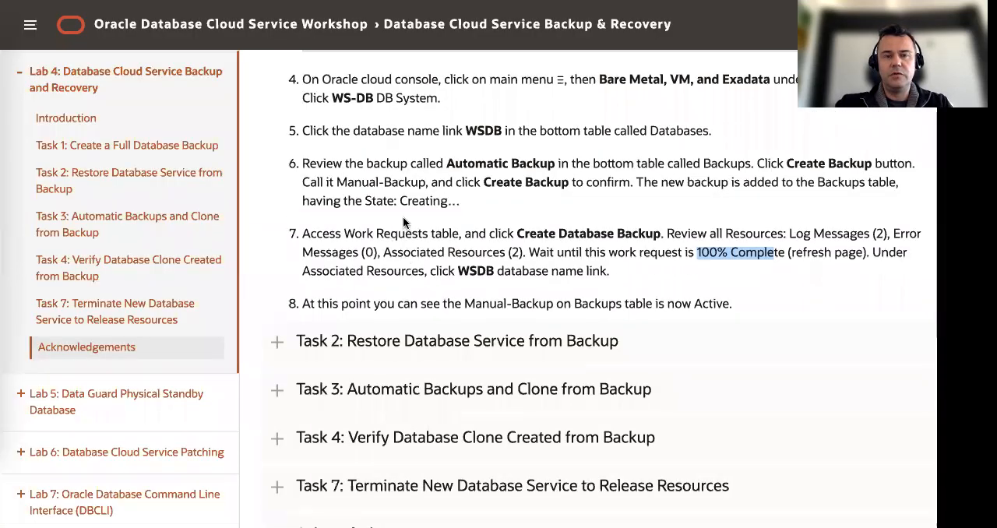
pyautogui.hotkey('ctrl', 'Tab')
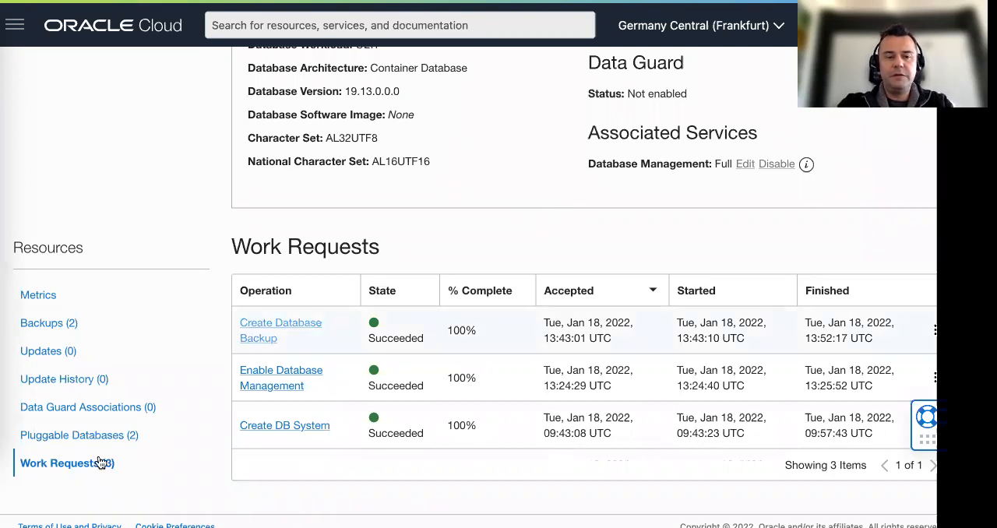
pyautogui.click(61, 326)
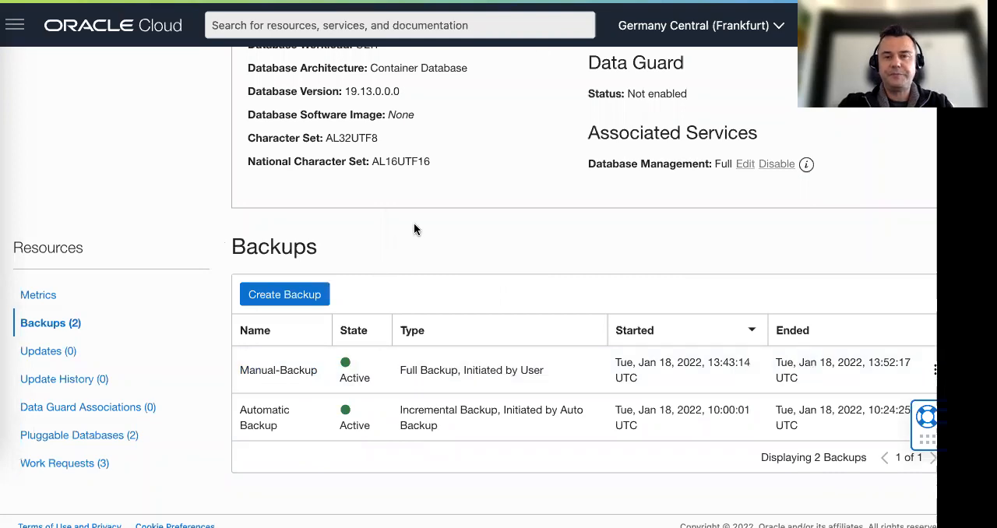
# Expand and read Task 2: Restore Database Service from Backup in the lab guide, and switch back to WSDB's backups in the Oracle Cloud console
pyautogui.hotkey('ctrl', 'Tab')
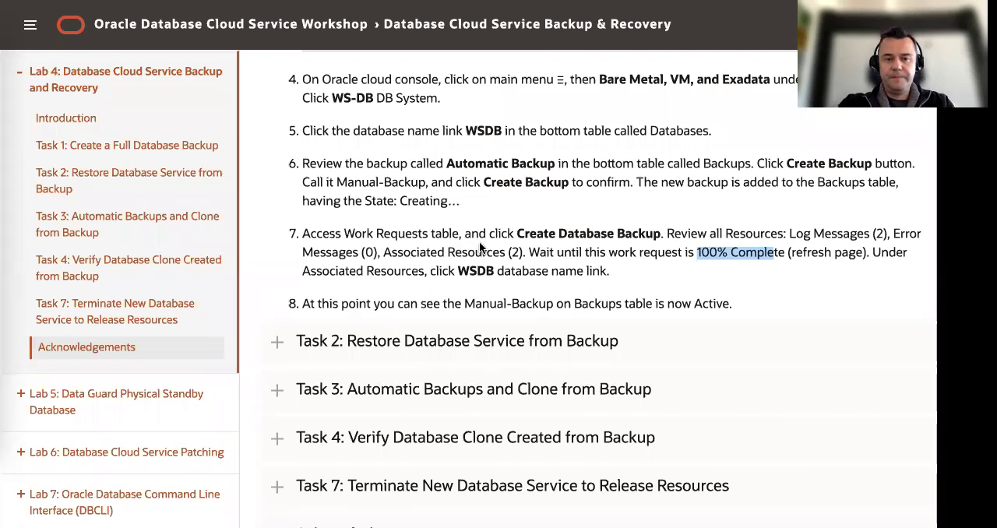
pyautogui.scroll(-1, 479, 241)
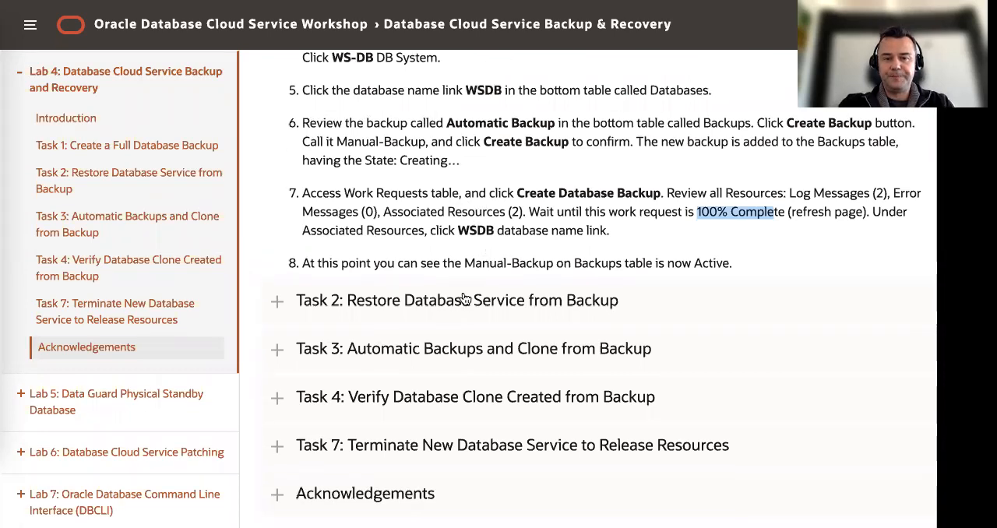
pyautogui.click(441, 301)
pyautogui.scroll(-3, 501, 277)
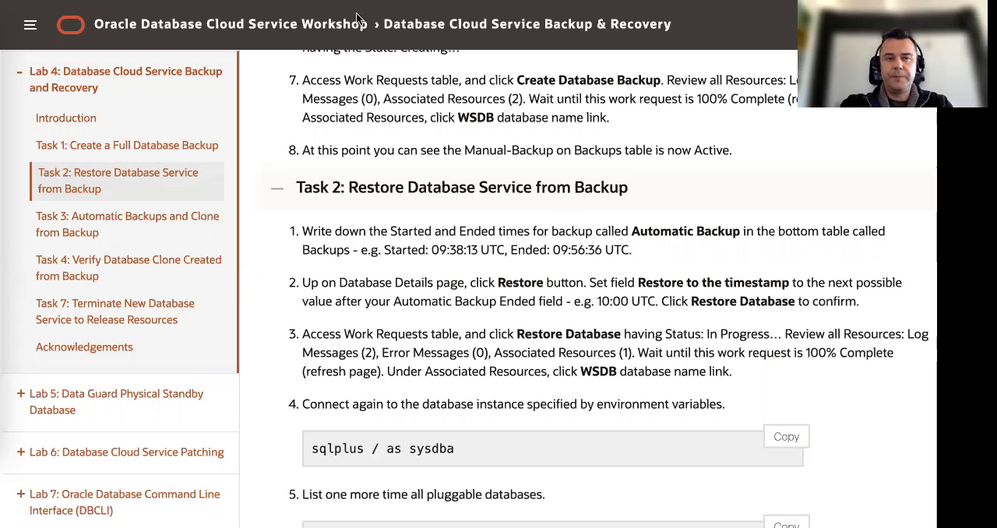
pyautogui.hotkey('ctrl', 'Tab')
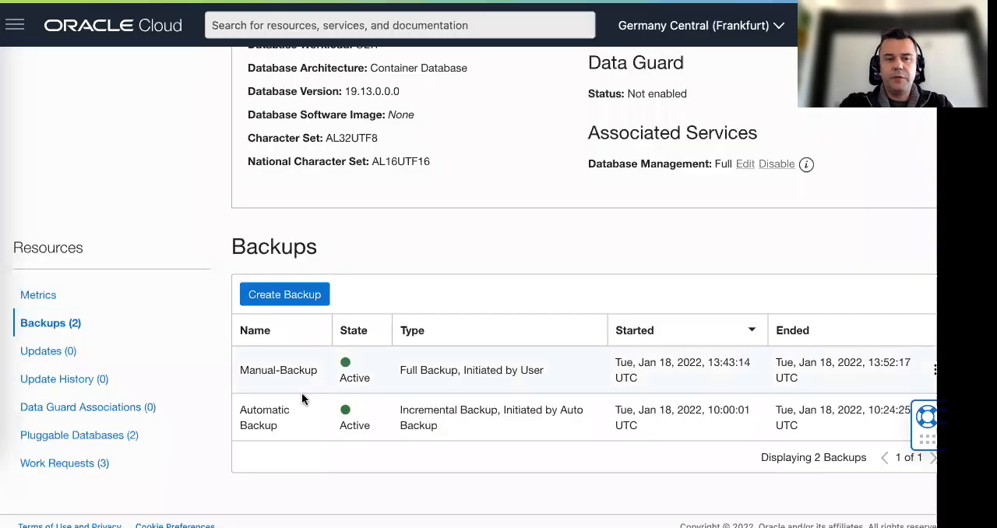
# Check the Automatic Backup's end time in WSDB's backups and compare it with the restore instructions in Task 2 of the lab guide
pyautogui.moveTo(869, 409); pyautogui.dragTo(896, 410)
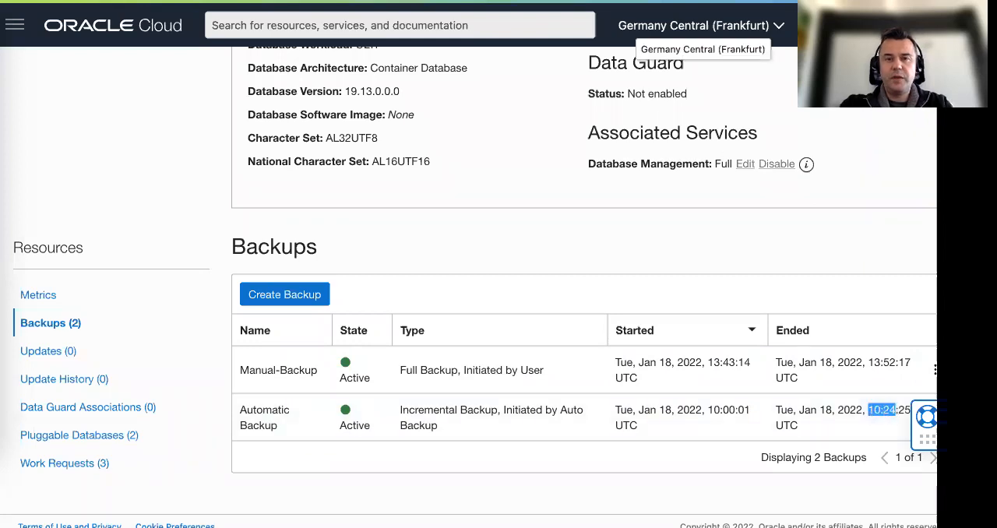
pyautogui.hotkey('ctrl', 'Tab')
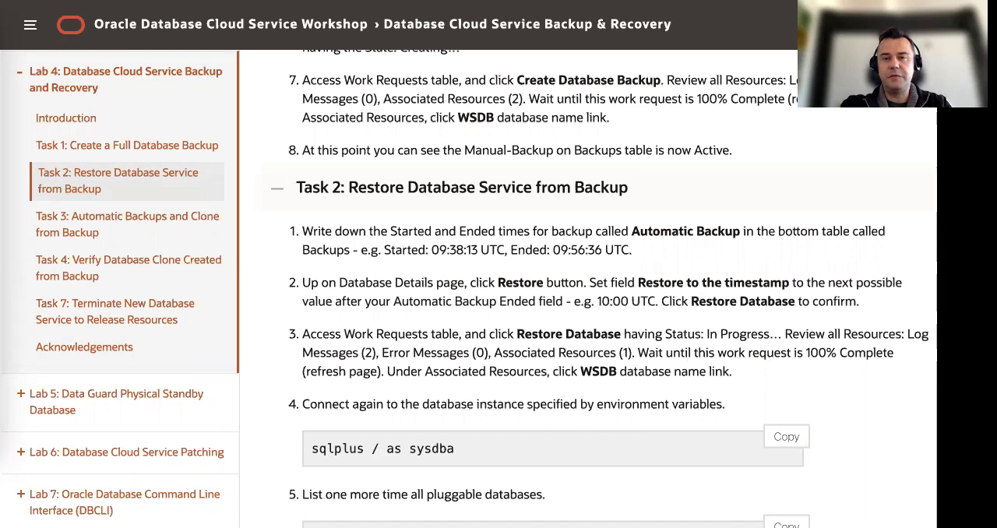
pyautogui.hotkey('ctrl', 'Tab')
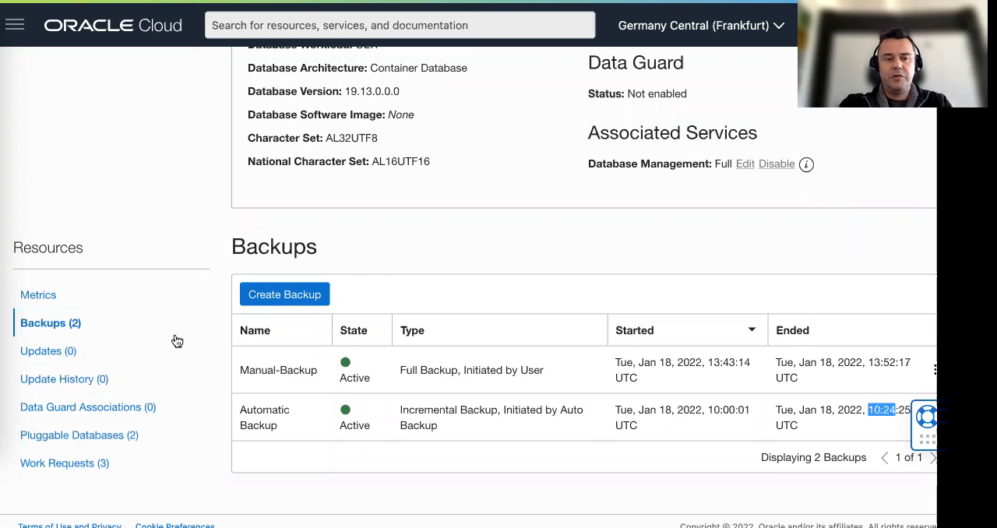
pyautogui.scroll(-1, 418, 326)
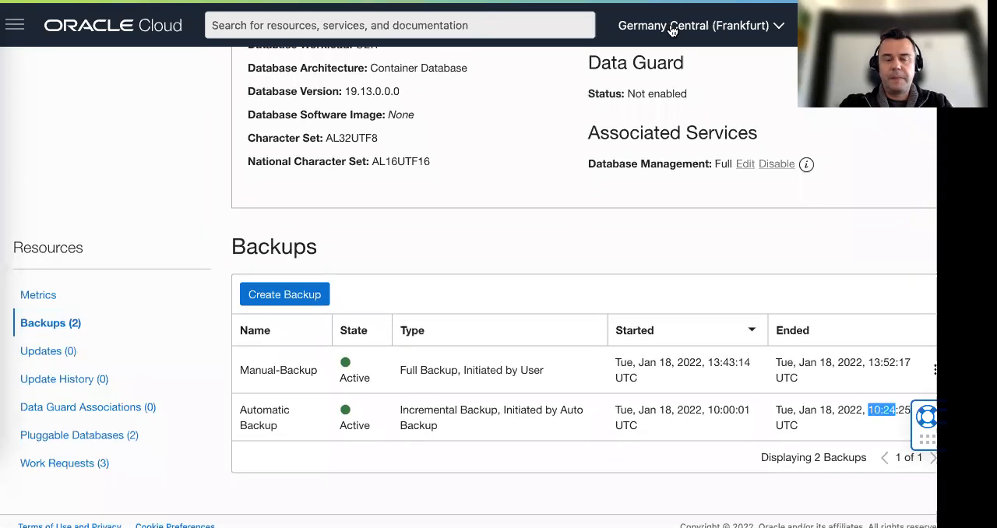
pyautogui.hotkey('ctrl', 'shift', 'Tab')
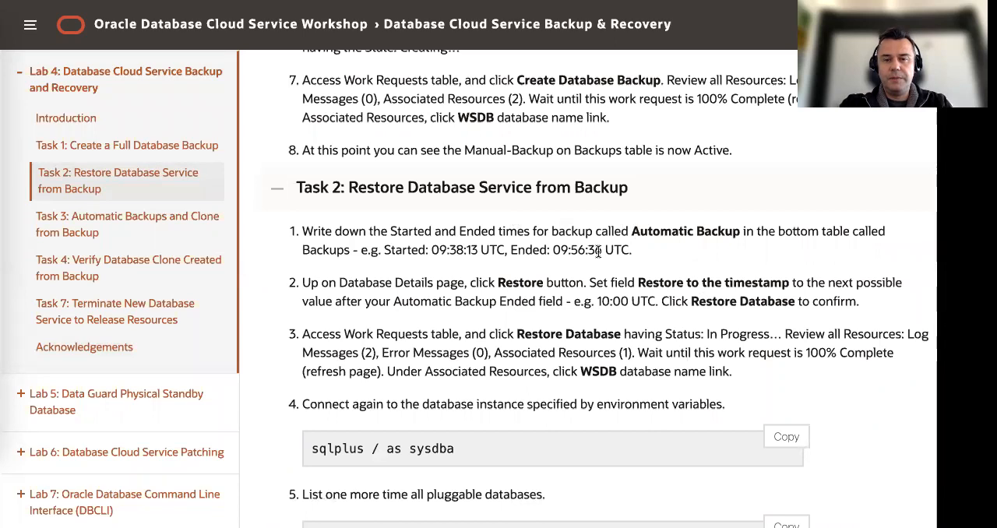
pyautogui.doubleClick(502, 284)
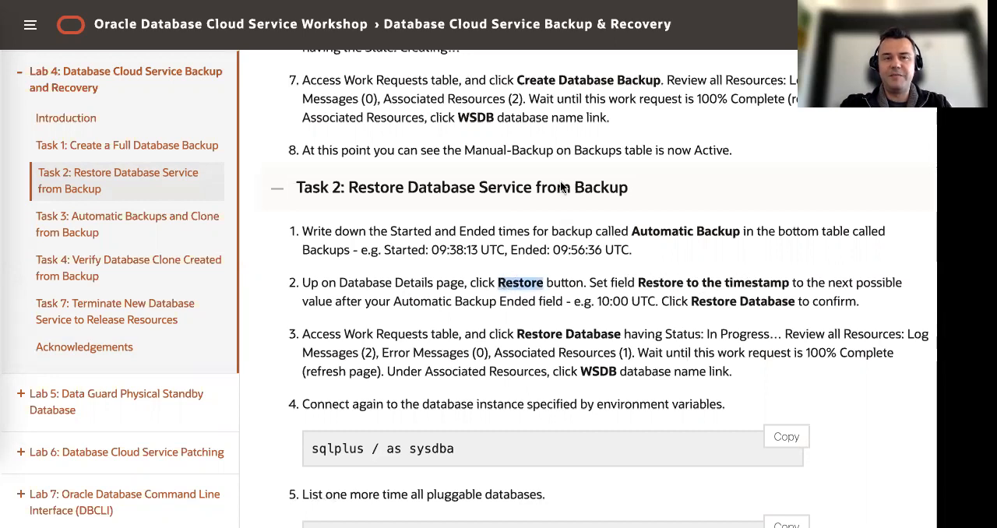
# In the Oracle Cloud console, restore the WSDB database to the timestamp Jan 18, 2022 10:30 UTC
pyautogui.click(350, 1)
pyautogui.scroll(5, 403, 280)
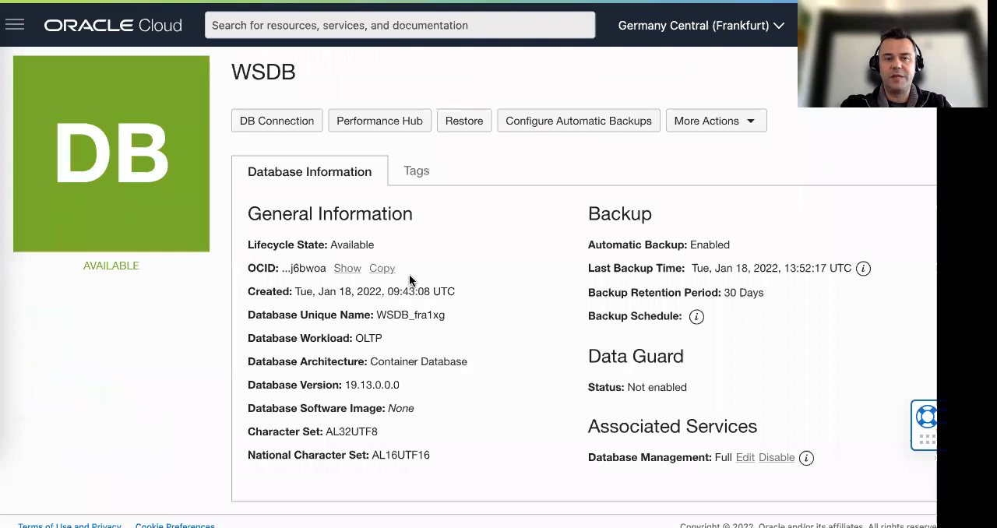
pyautogui.click(467, 160)
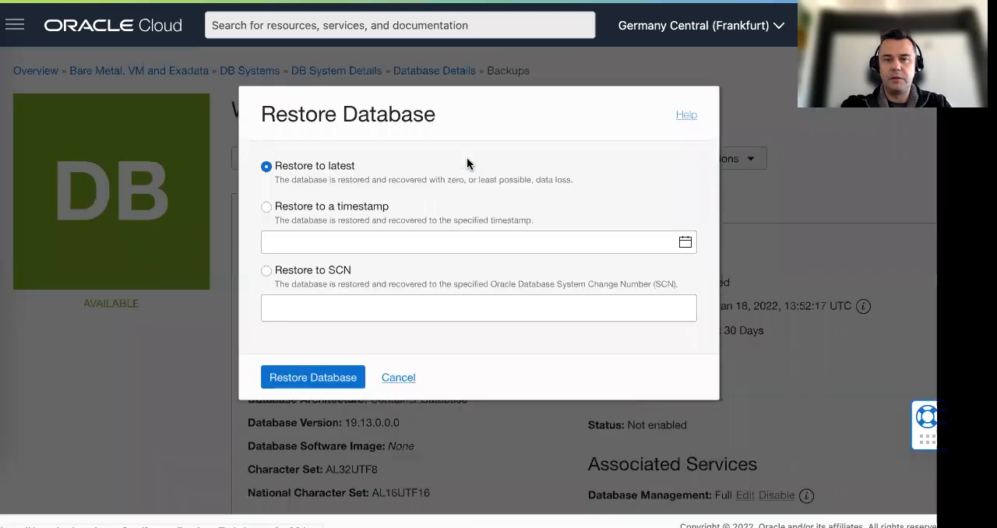
pyautogui.click(268, 208)
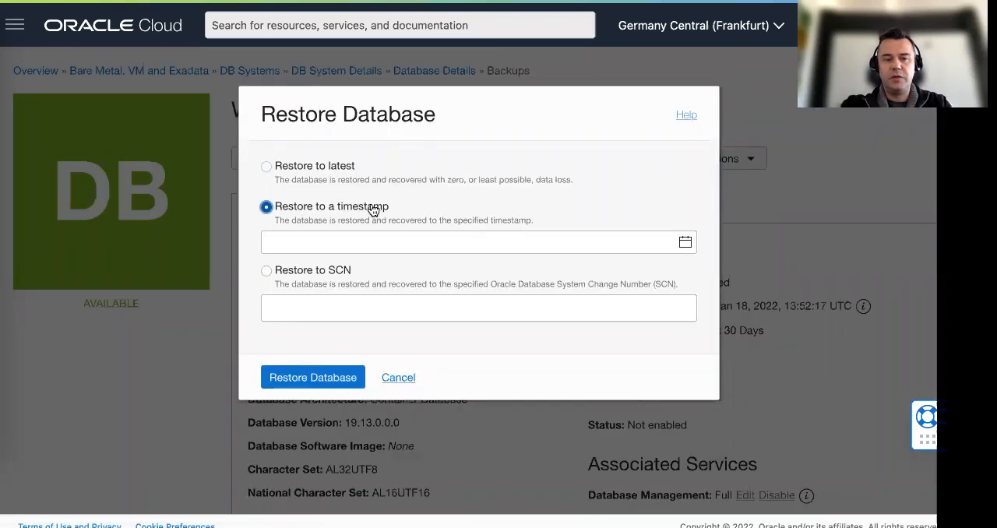
pyautogui.click(685, 242)
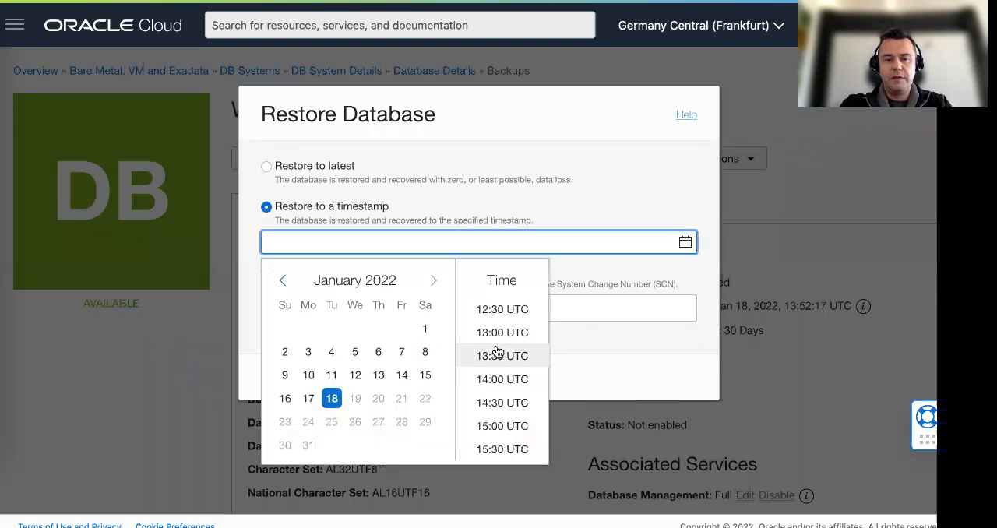
pyautogui.scroll(2, 496, 350)
pyautogui.scroll(3, 497, 352)
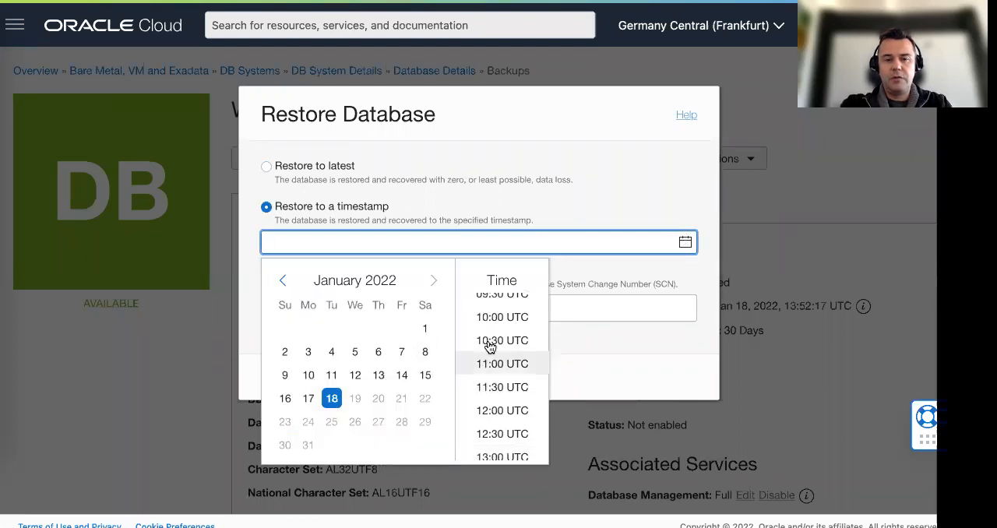
pyautogui.click(491, 344)
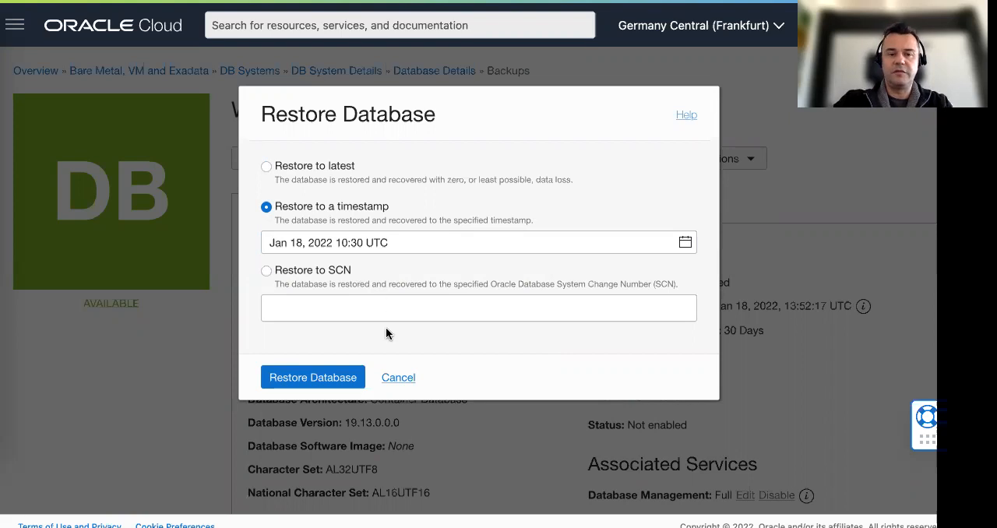
pyautogui.click(323, 381)
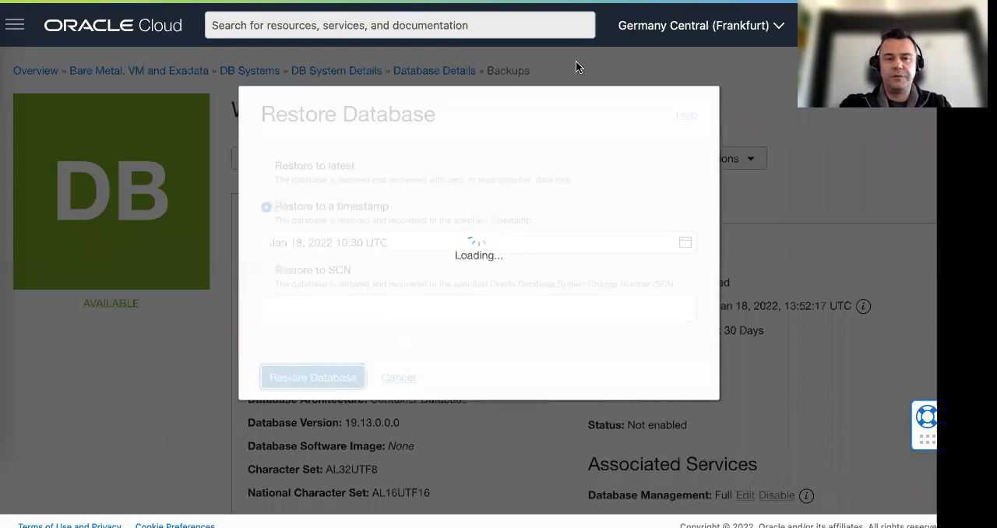
# Read the guide's second and third Task 2 instructions on the restore timestamp and on monitoring the Restore Database work request
pyautogui.click(584, 0)
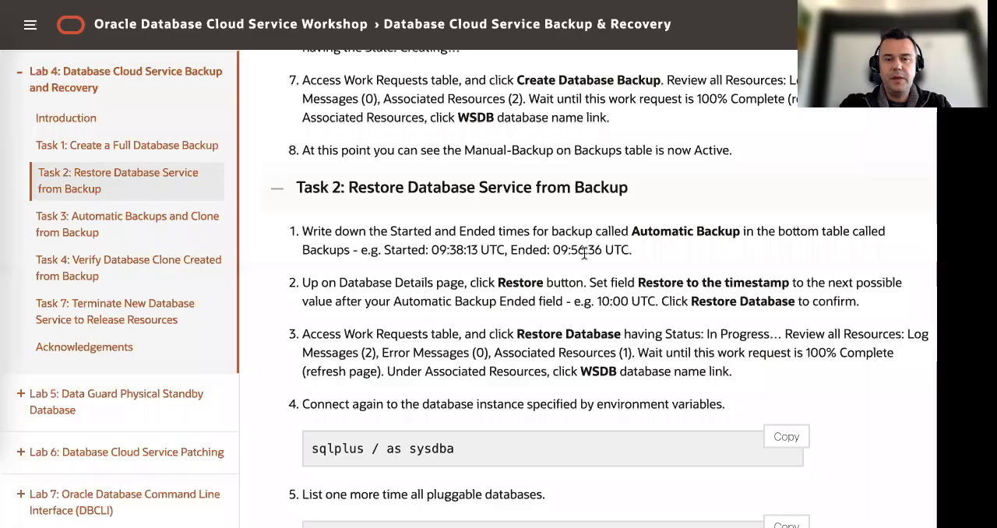
pyautogui.scroll(-1, 615, 276)
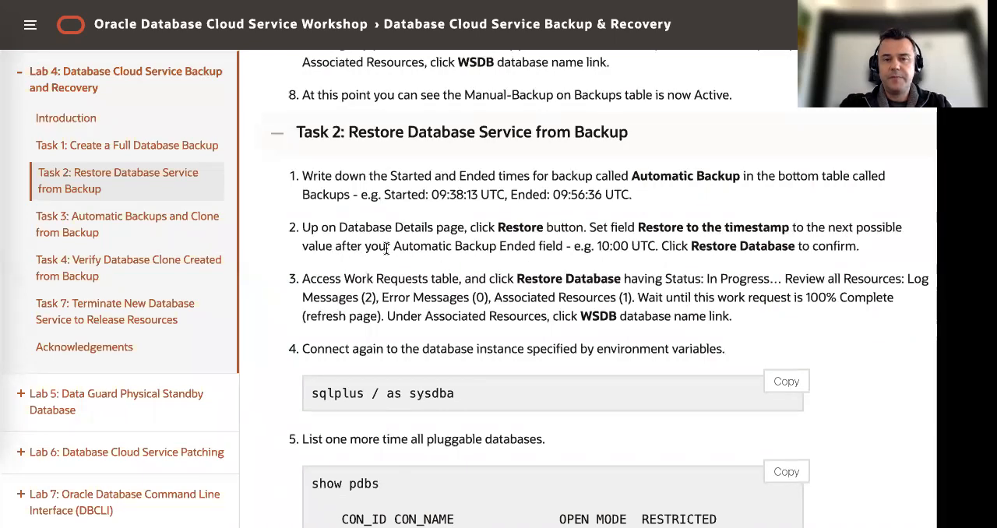
pyautogui.moveTo(396, 247); pyautogui.dragTo(529, 252)
pyautogui.scroll(-1, 544, 247)
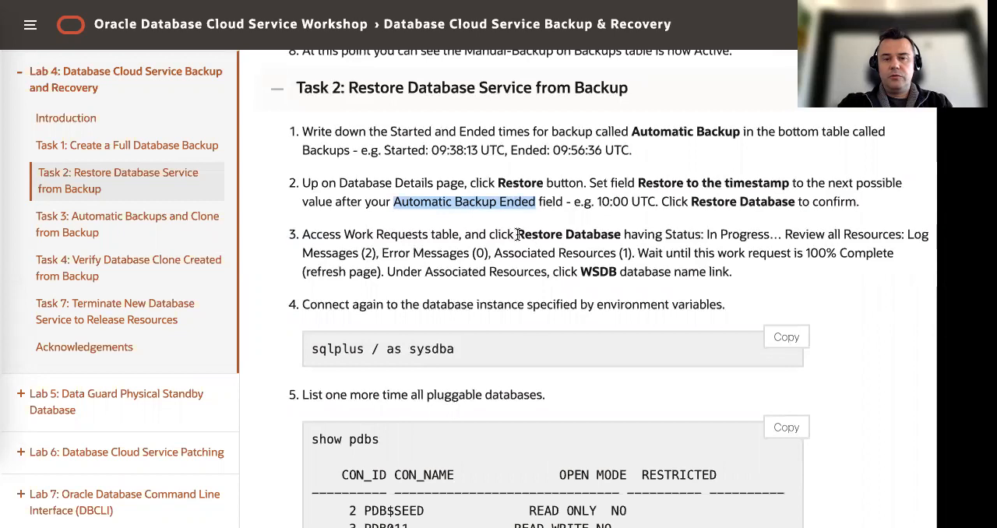
pyautogui.moveTo(345, 235); pyautogui.dragTo(433, 235)
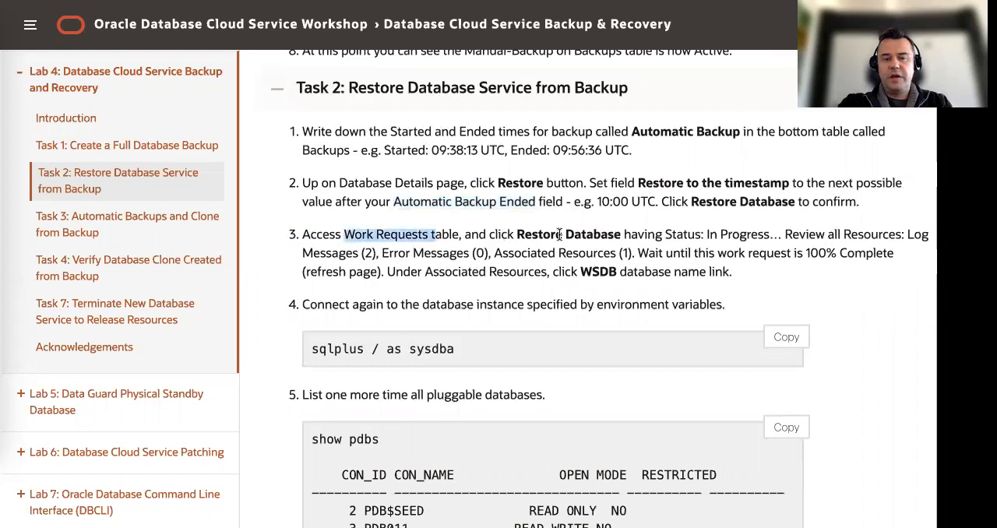
pyautogui.moveTo(553, 234); pyautogui.dragTo(620, 234)
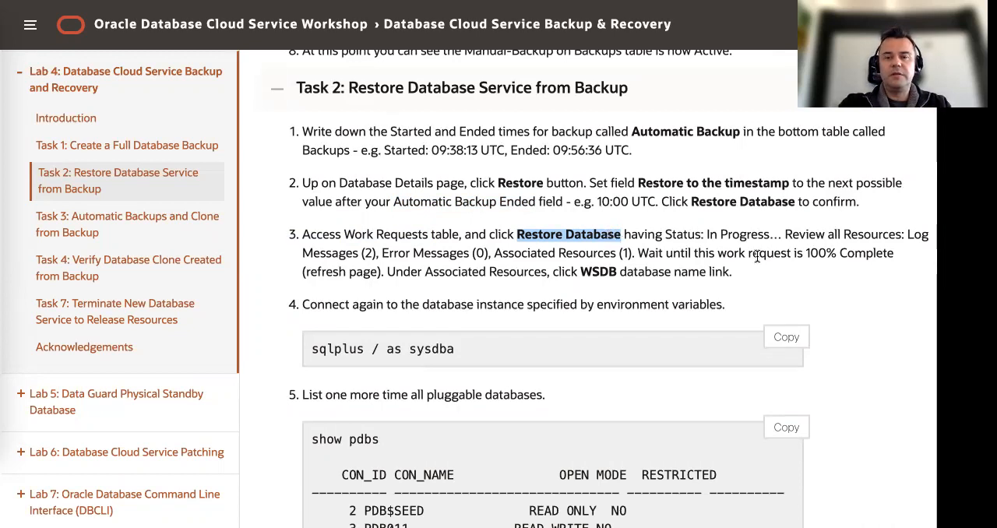
pyautogui.moveTo(810, 254); pyautogui.dragTo(888, 254)
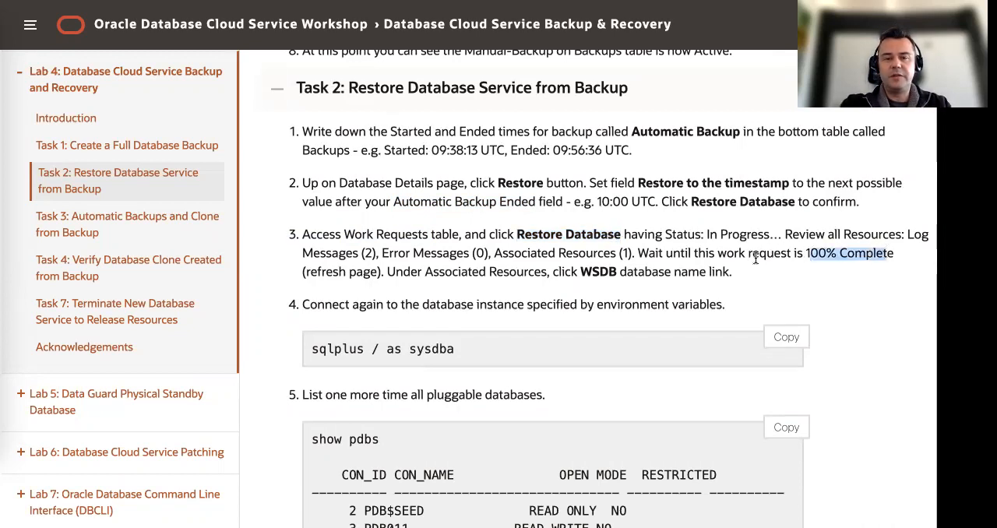
pyautogui.click(545, 249)
# Return to WSDB in the Oracle Cloud console and open the Restore Database operation from its work requests
pyautogui.click(382, 1)
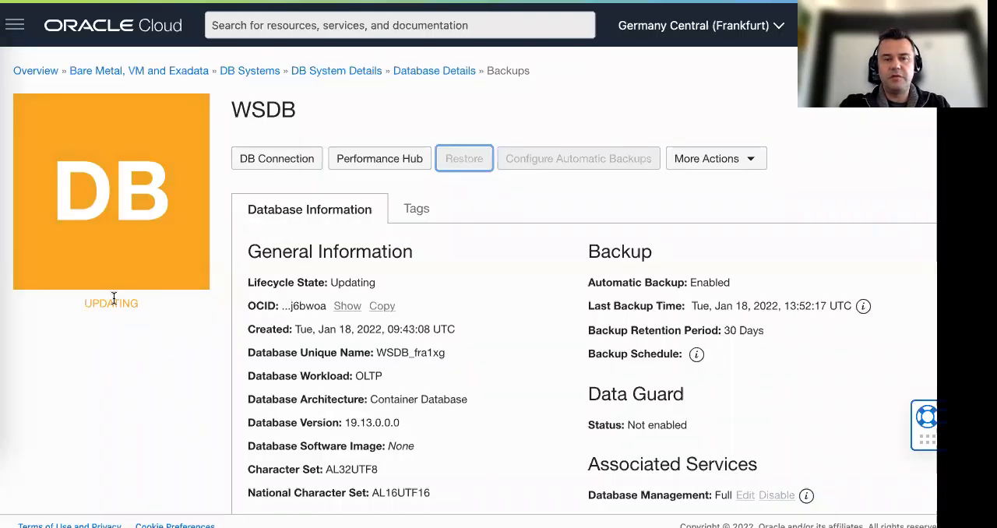
pyautogui.scroll(-1, 147, 296)
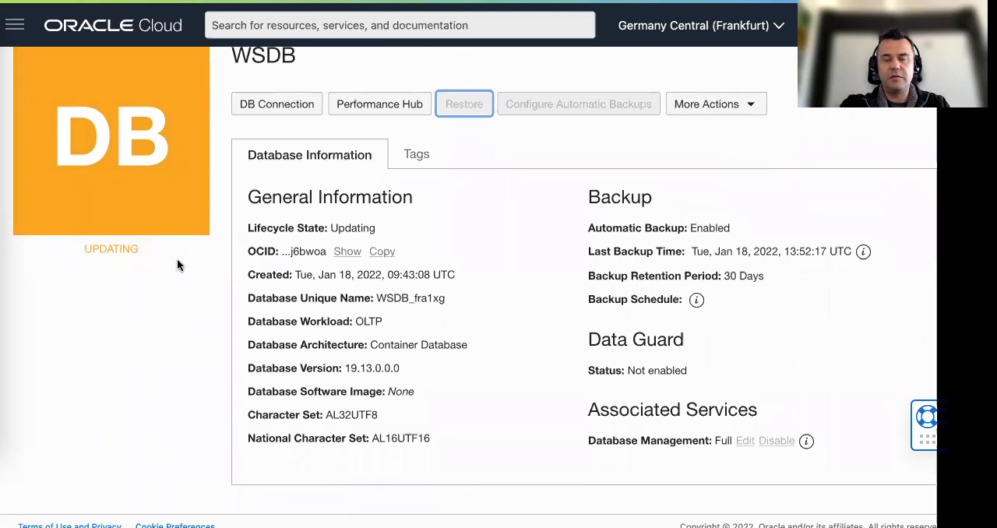
pyautogui.scroll(-5, 177, 257)
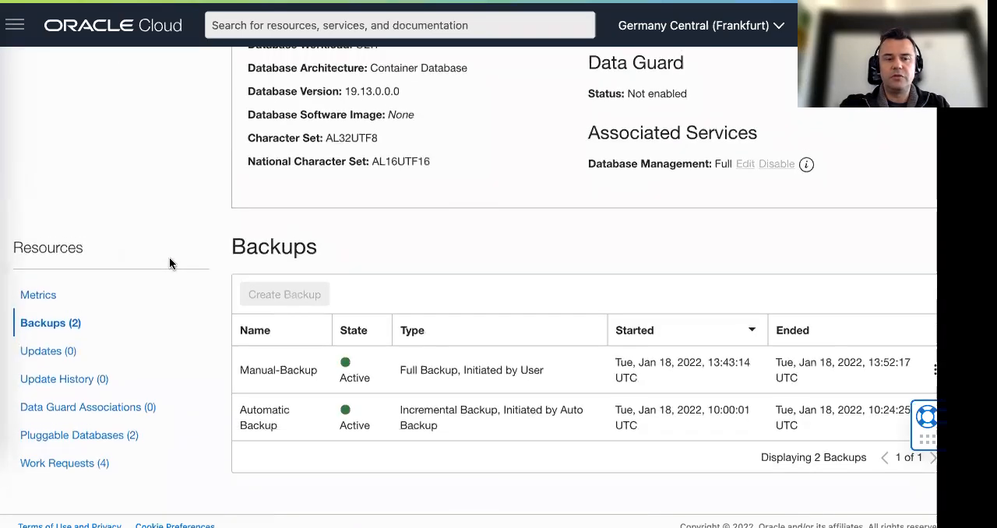
pyautogui.click(60, 464)
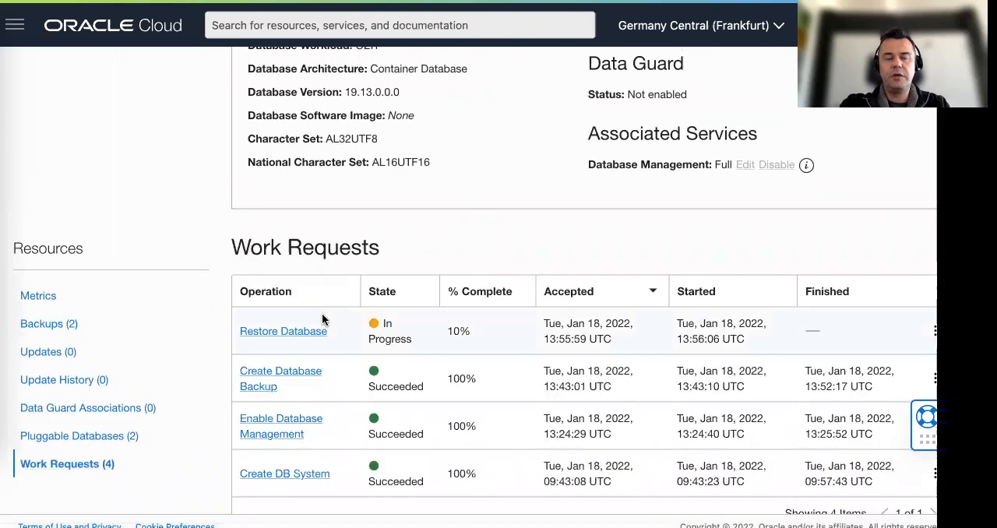
pyautogui.scroll(-1, 329, 331)
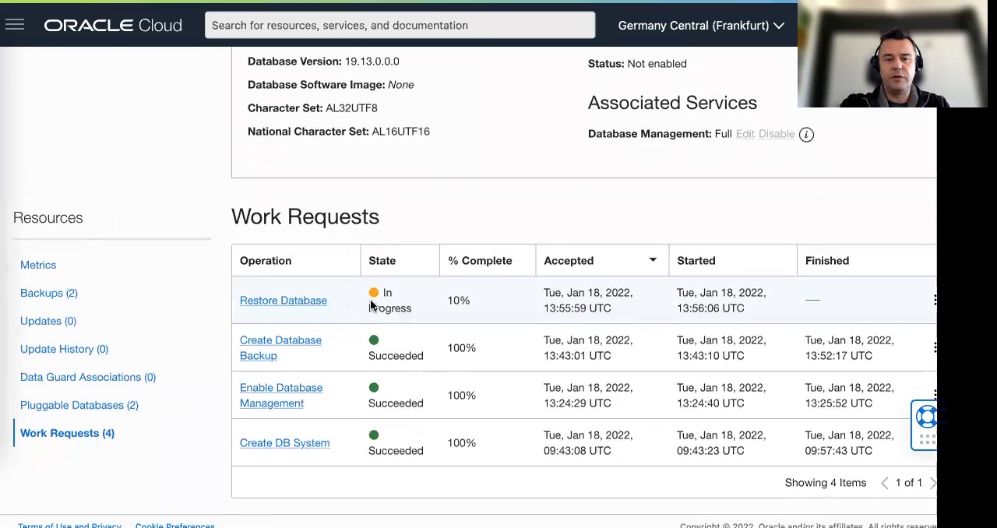
pyautogui.click(302, 306)
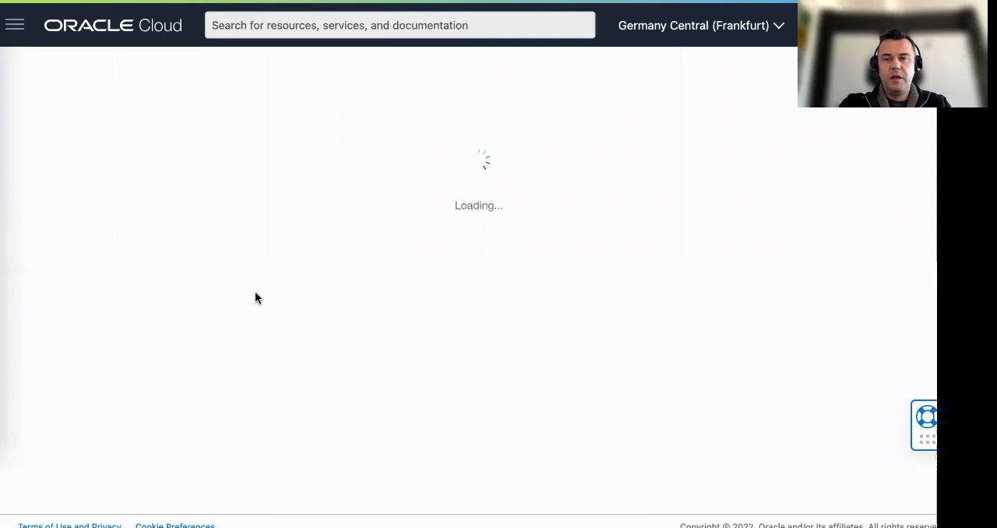
# Review the Restore Database work request's log messages, error messages and associated resources
pyautogui.scroll(-3, 187, 296)
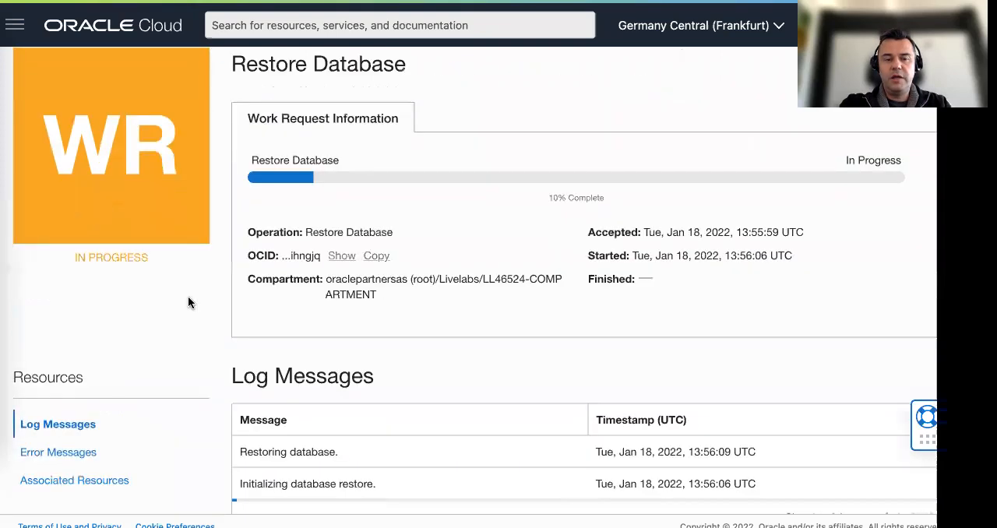
pyautogui.click(48, 426)
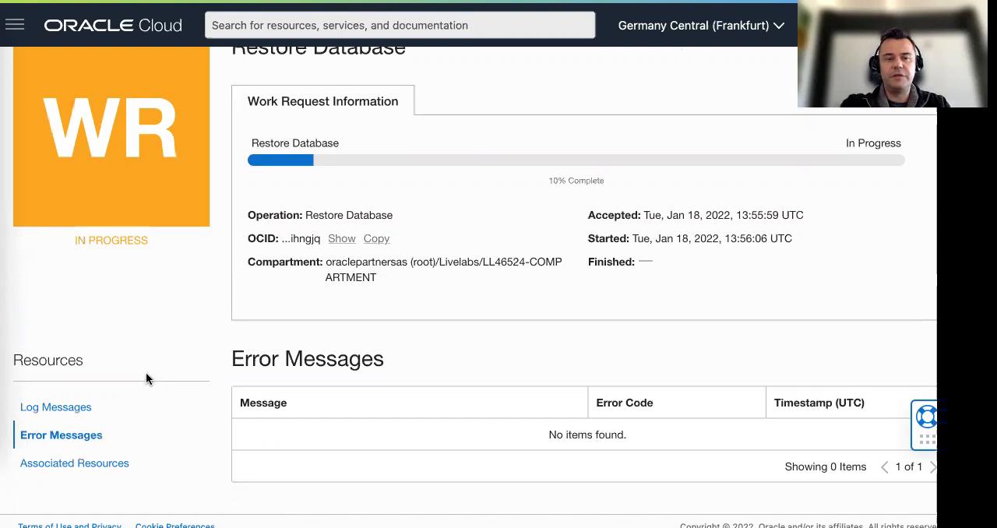
pyautogui.click(66, 463)
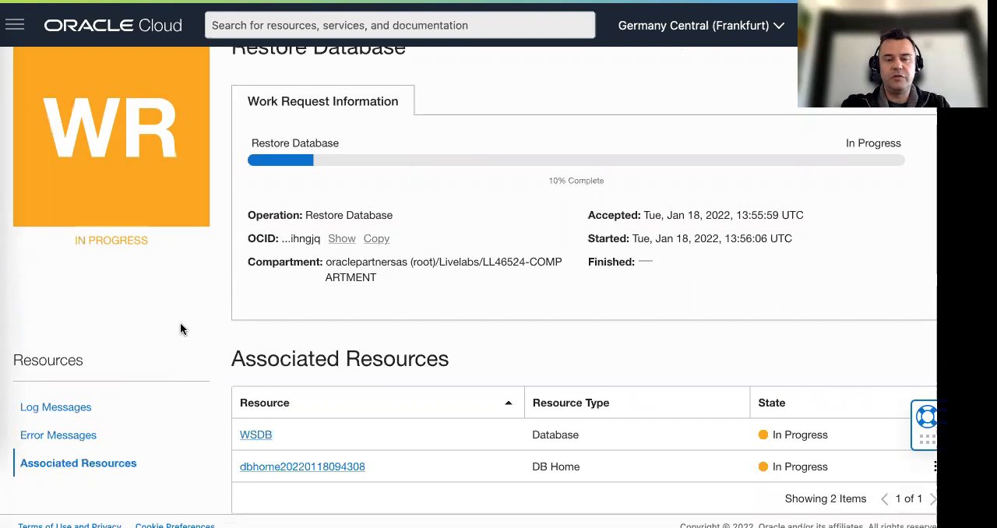
pyautogui.scroll(-1, 182, 324)
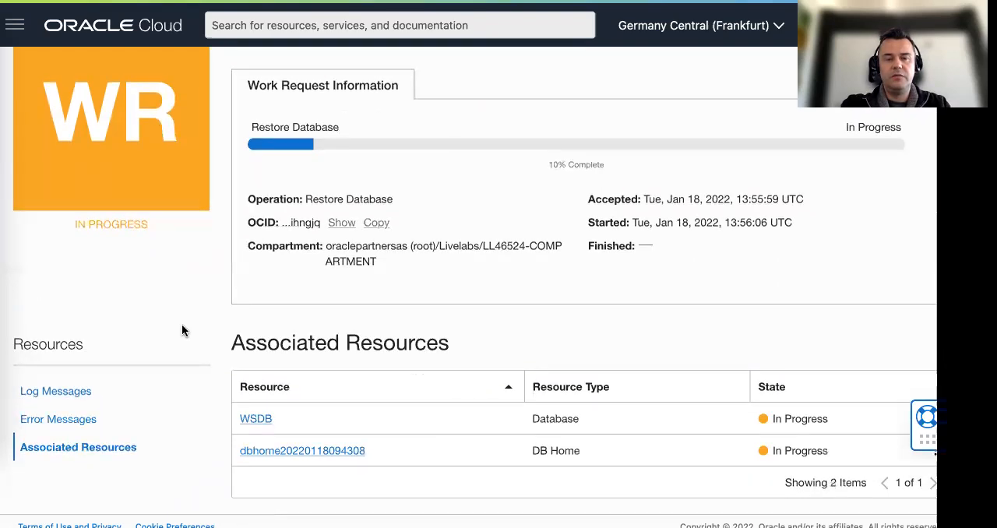
pyautogui.click(62, 392)
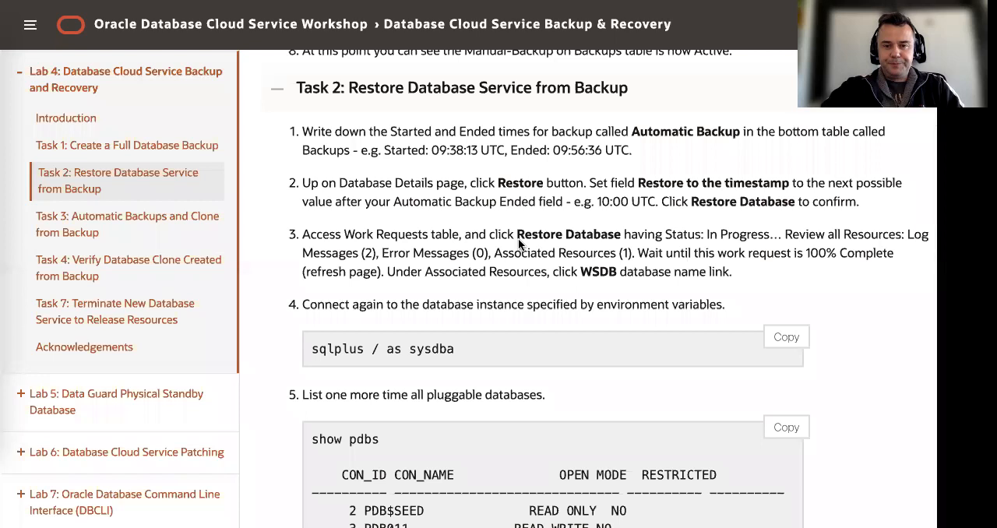
# Read the guide's instructions on reconnecting and listing pluggable databases, and open the WSDB database details from the Restore Database work request
pyautogui.scroll(-1, 447, 249)
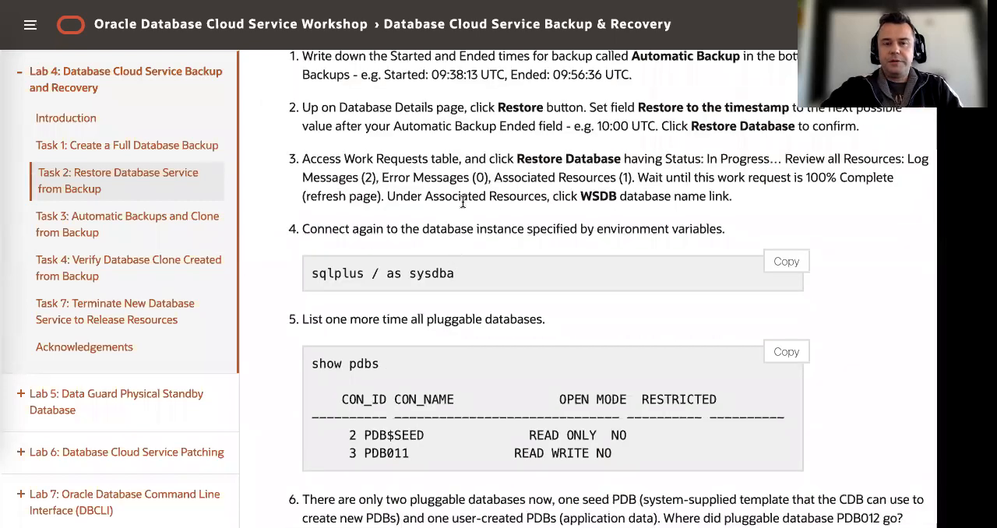
pyautogui.scroll(1, 463, 202)
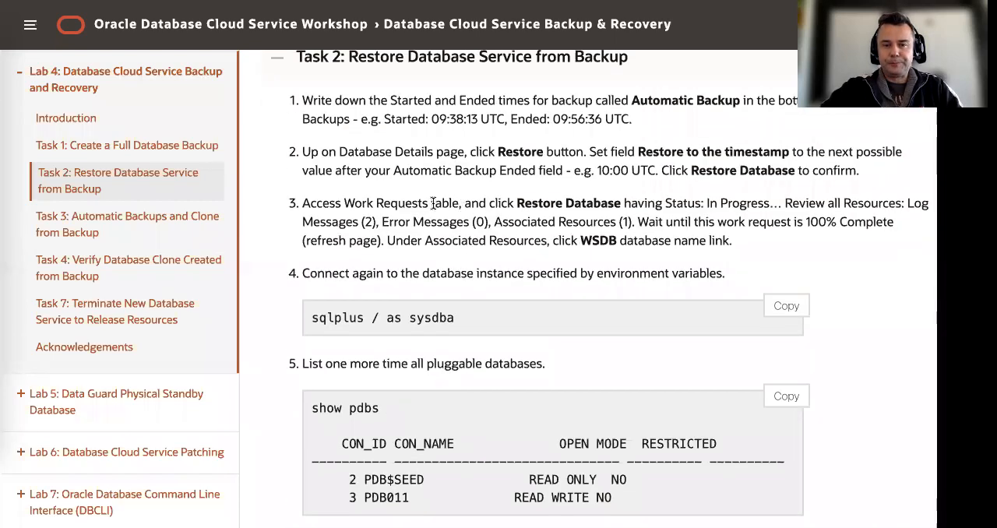
pyautogui.scroll(-1, 430, 201)
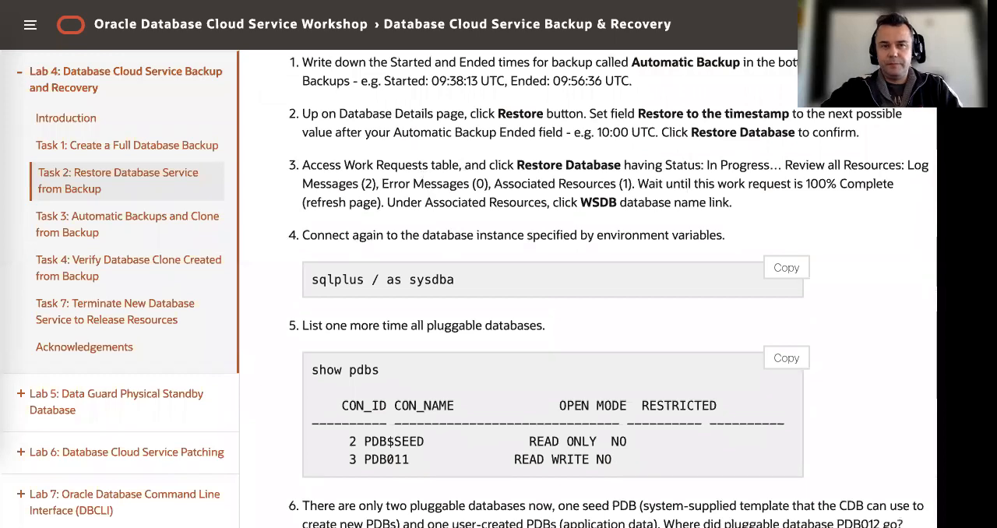
pyautogui.hotkey('ctrl', 'Tab')
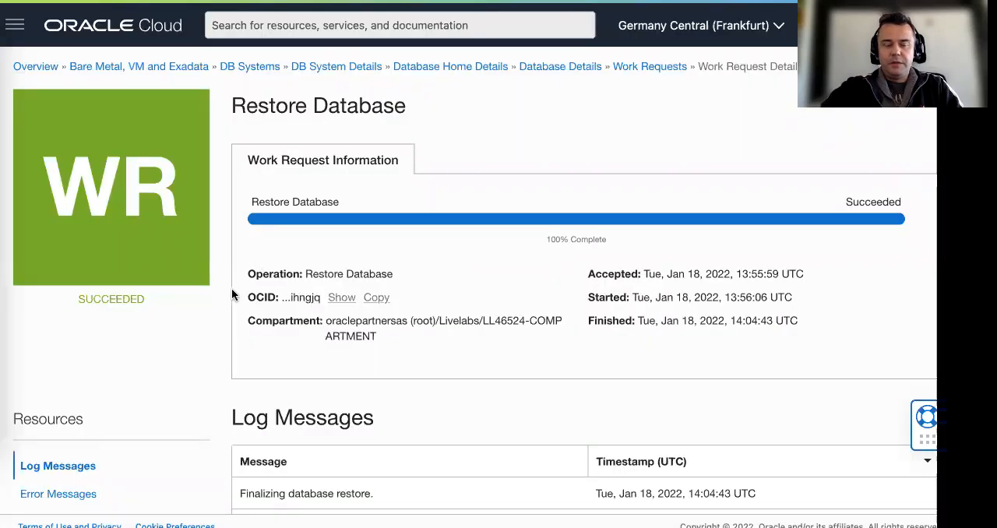
pyautogui.click(563, 73)
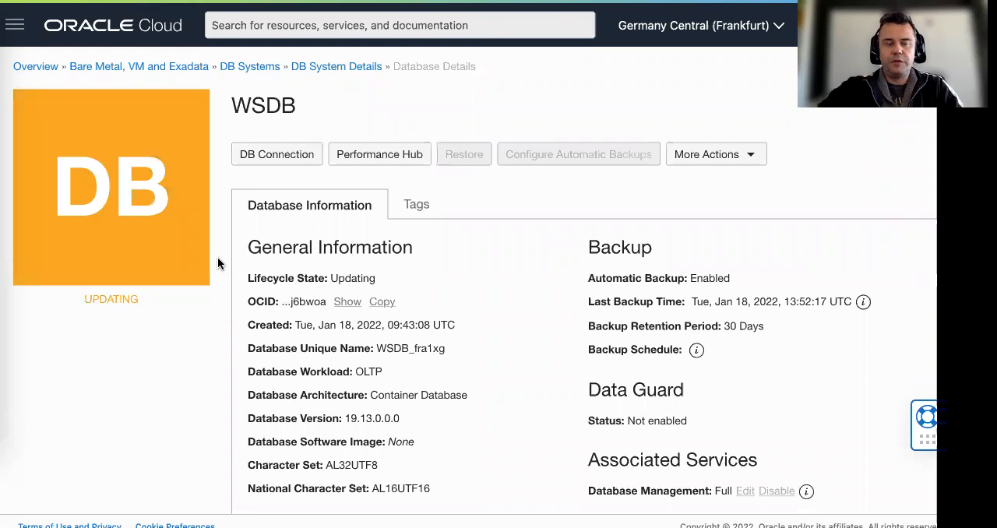
# Display the list of pluggable databases under the WSDB database's resources
pyautogui.scroll(-7, 213, 262)
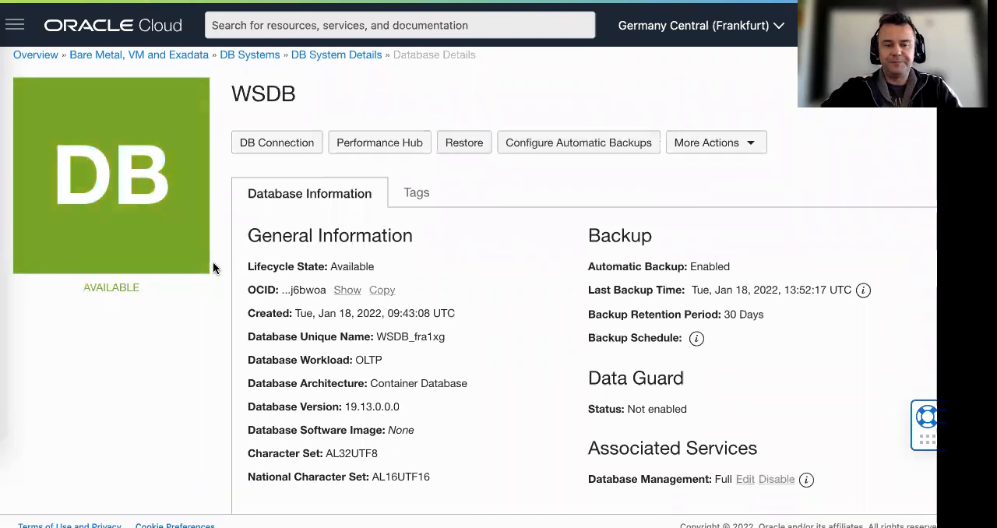
pyautogui.scroll(2, 208, 267)
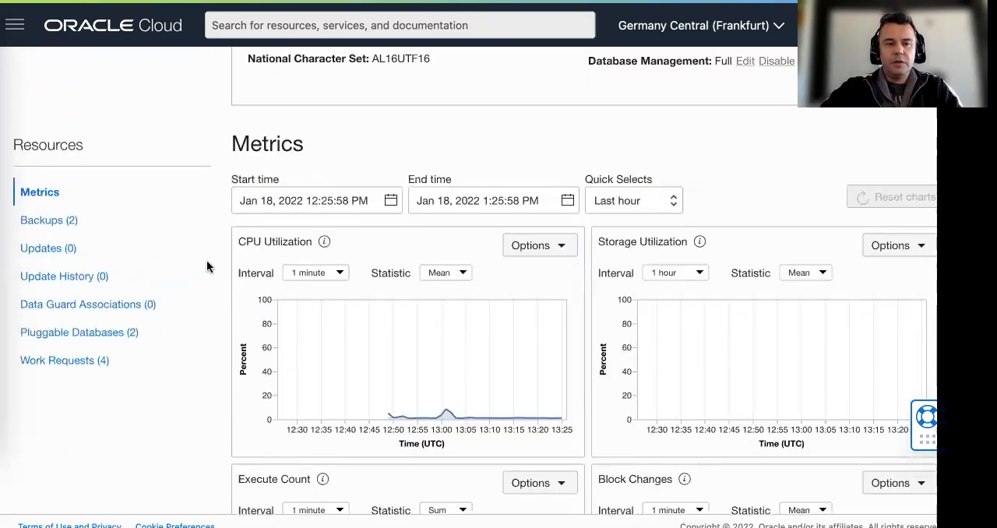
pyautogui.click(84, 336)
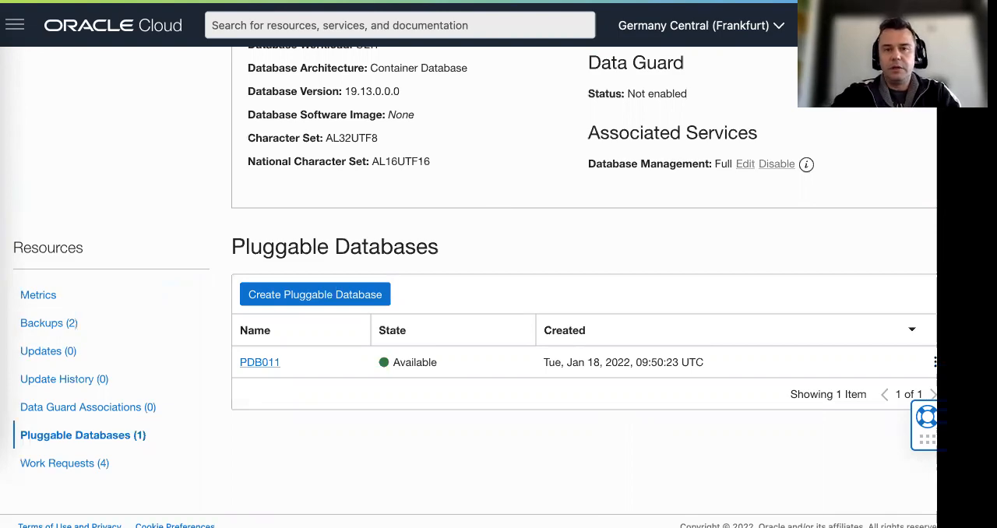
# Switch to Terminal, reconnect to the database host as opc over SSH with port 5500 forwarded, and run sudo su - oracle
pyautogui.hotkey('ctrl', 'Tab')
pyautogui.click(3, 184)
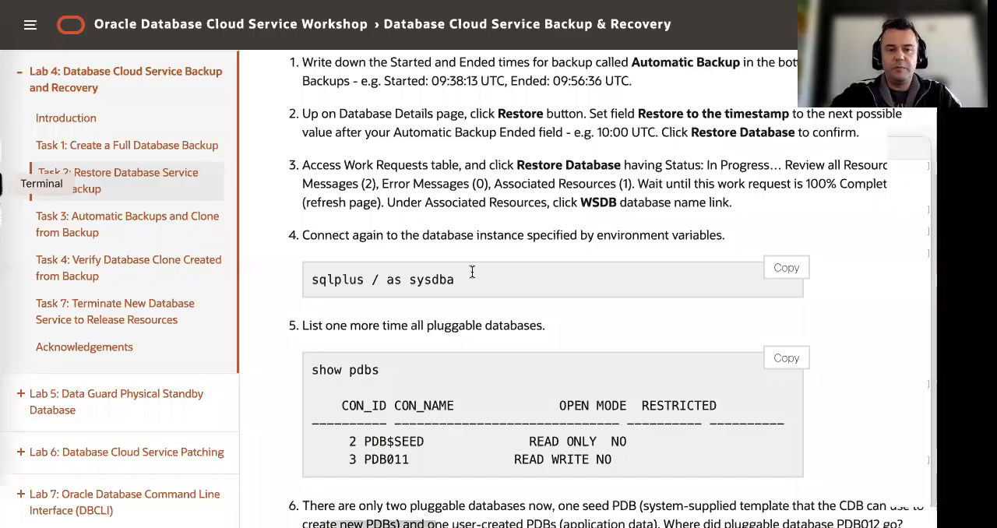
pyautogui.press('Up')
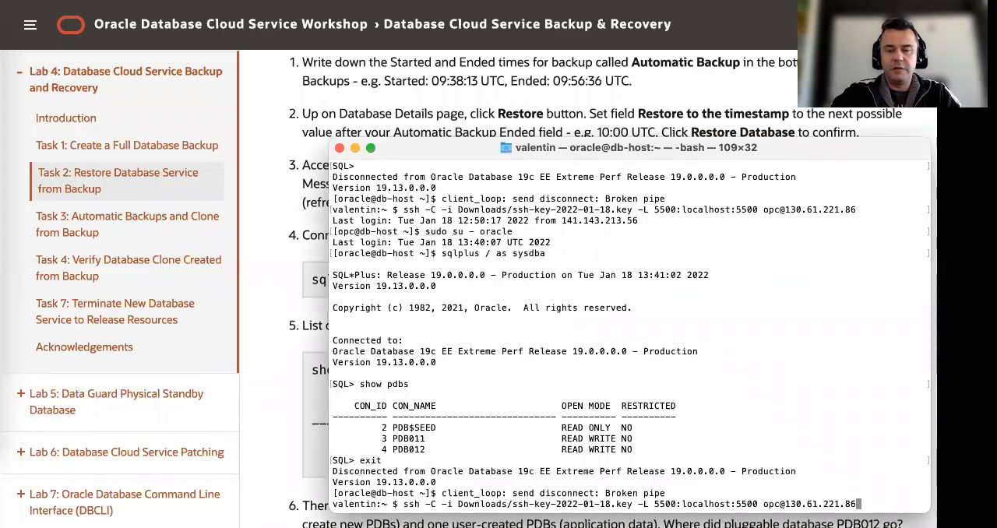
pyautogui.press('Return')
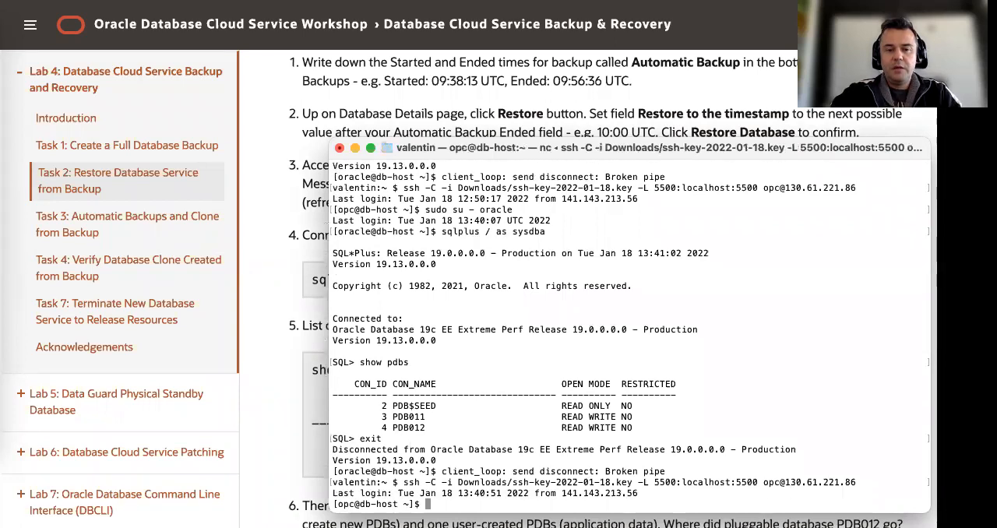
pyautogui.press('Up')
pyautogui.press('Return')
# Connect to the database with sqlplus / as sysdba and list its pluggable databases with show pdbs
pyautogui.write('sqlplus / as sysdba')
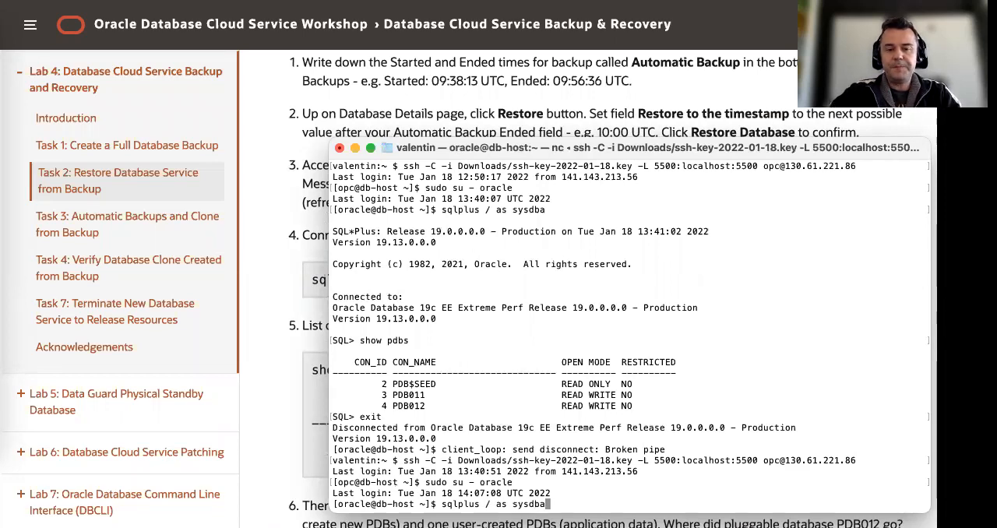
pyautogui.press('Return')
pyautogui.write('show pdbs')
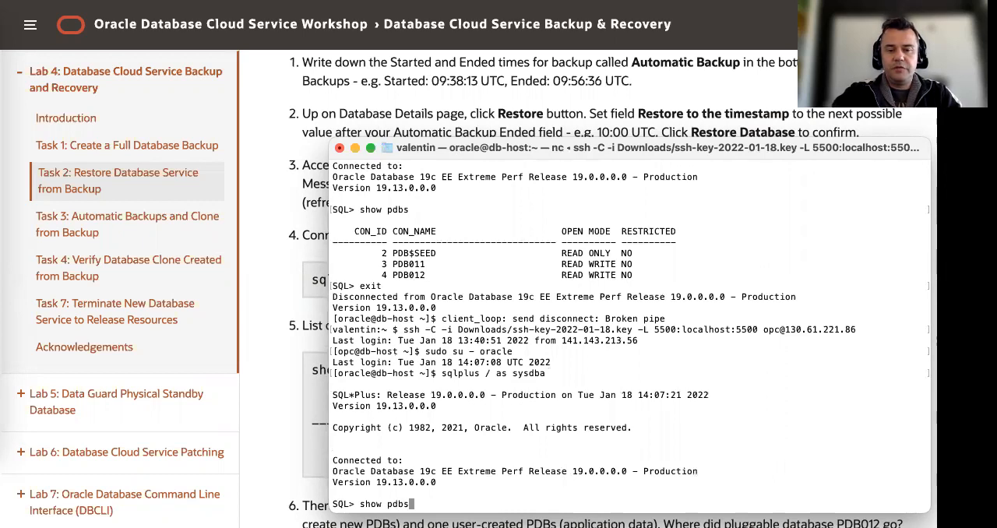
pyautogui.press('Return')
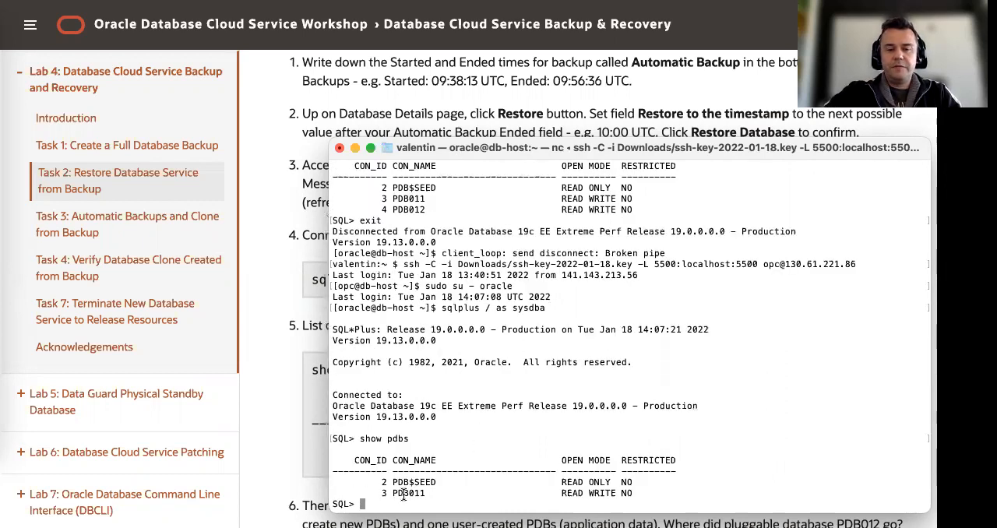
# Return to the lab guide and read Task 2's explanation and note about PDB012 after the restore, plus the session exit instructions
pyautogui.click(297, 302)
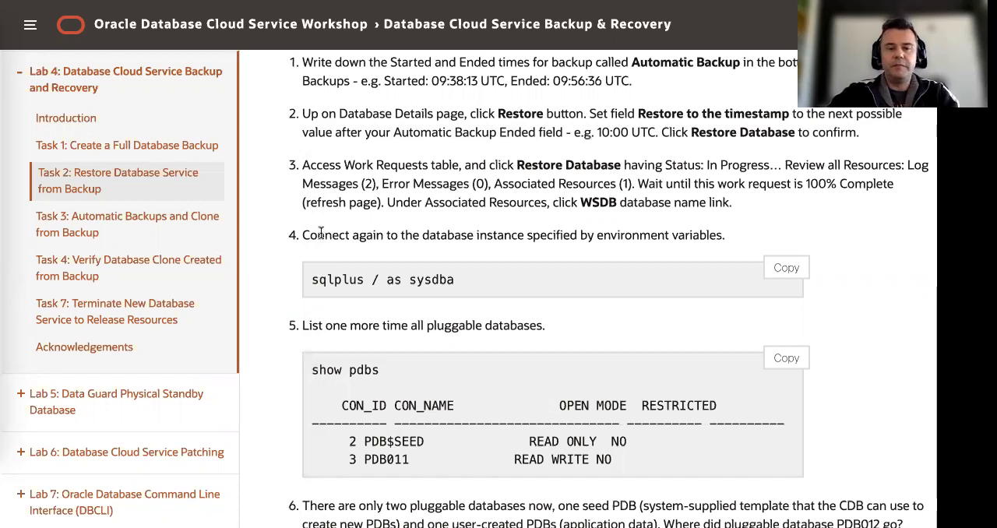
pyautogui.scroll(-3, 307, 322)
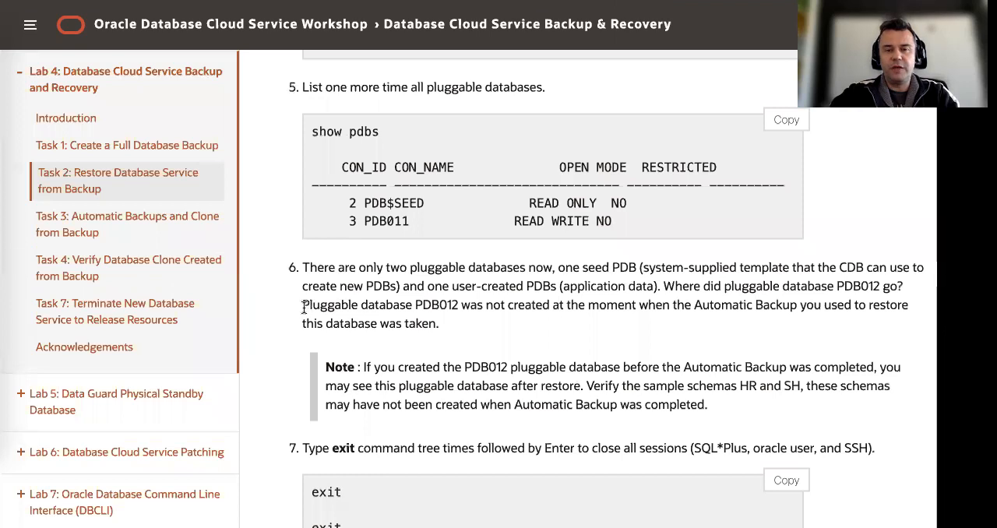
pyautogui.scroll(-1, 327, 292)
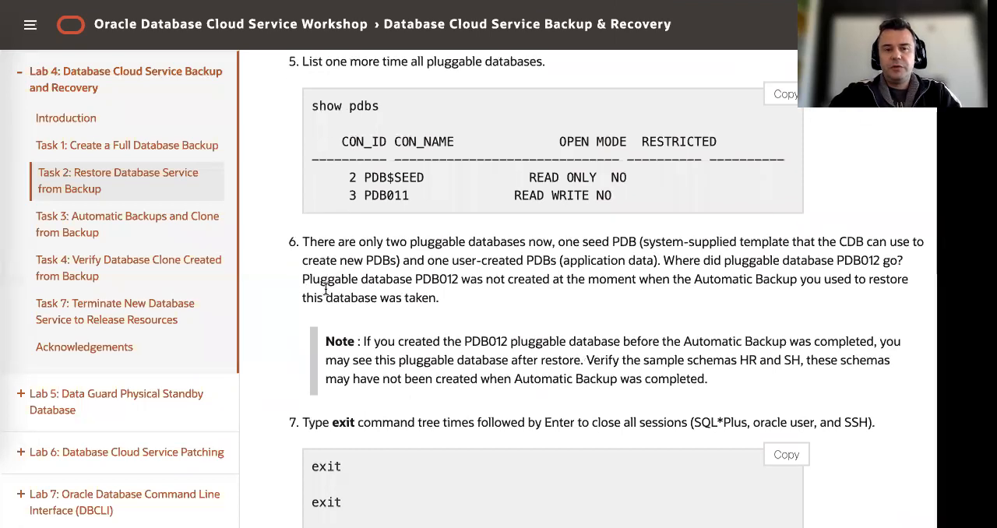
pyautogui.scroll(-1, 326, 292)
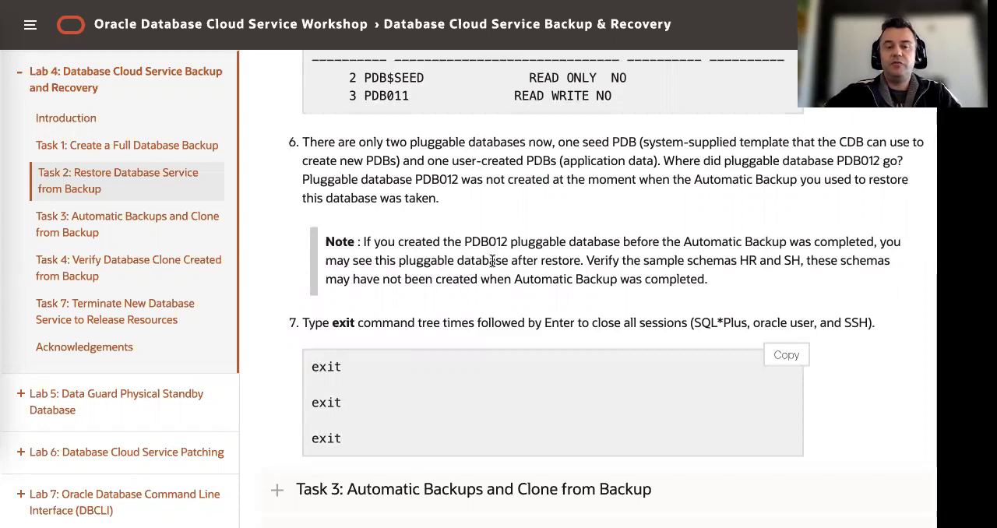
pyautogui.doubleClick(482, 241)
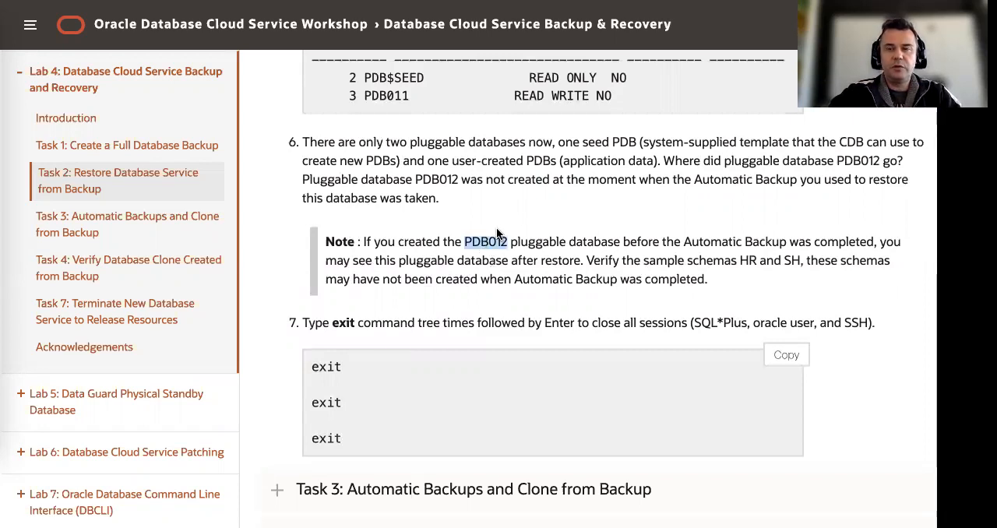
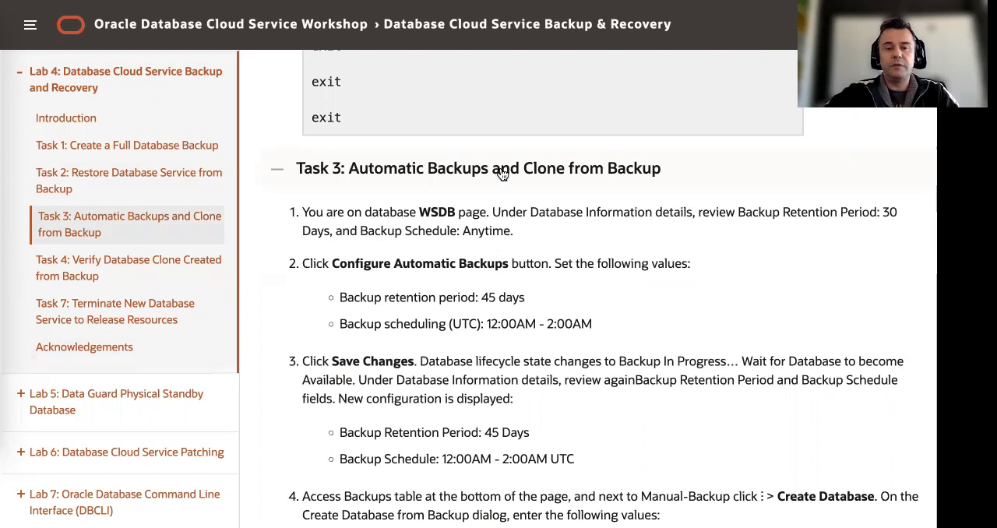
# Open the automatic backup configuration of the WSDB database and set the backup retention period to 45 days
pyautogui.hotkey('ctrl', 'Tab')
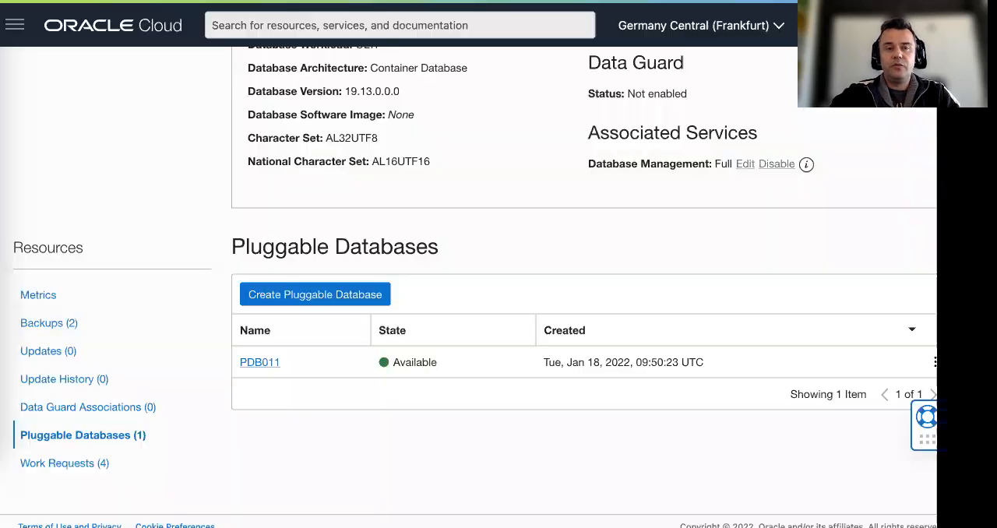
pyautogui.scroll(1, 197, 269)
pyautogui.scroll(3, 197, 269)
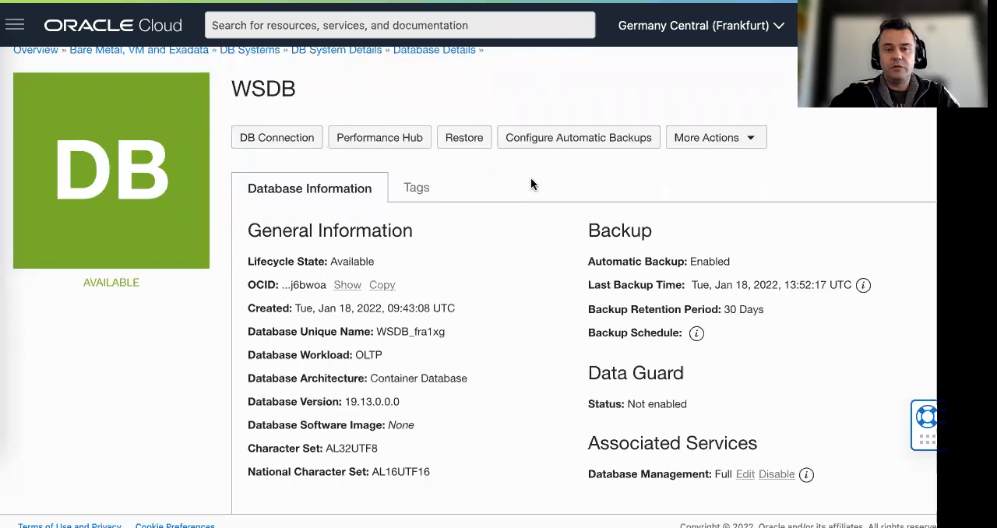
pyautogui.click(558, 139)
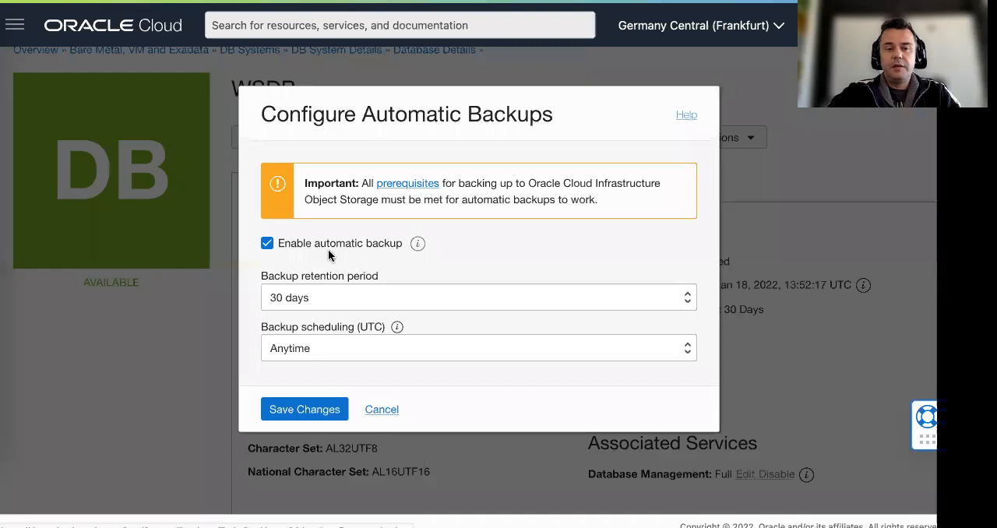
pyautogui.click(332, 300)
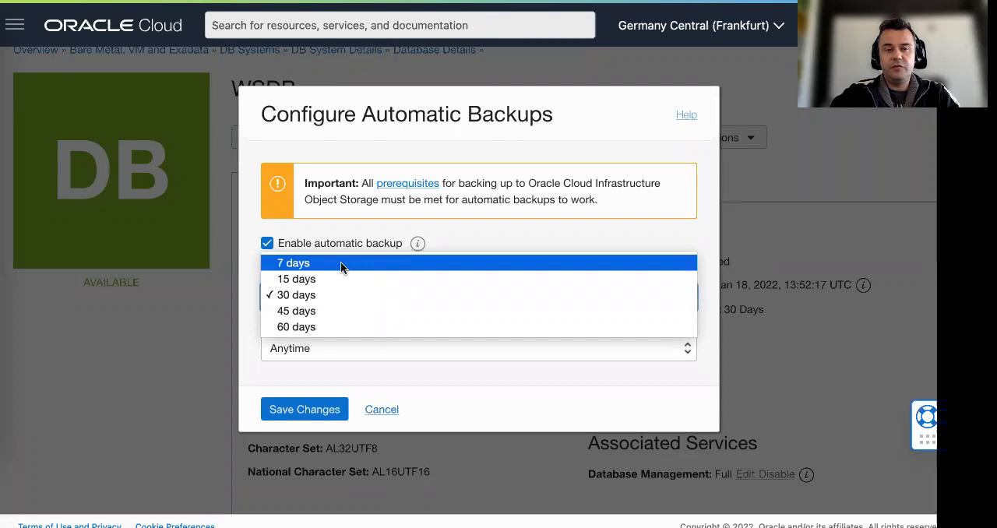
pyautogui.click(343, 311)
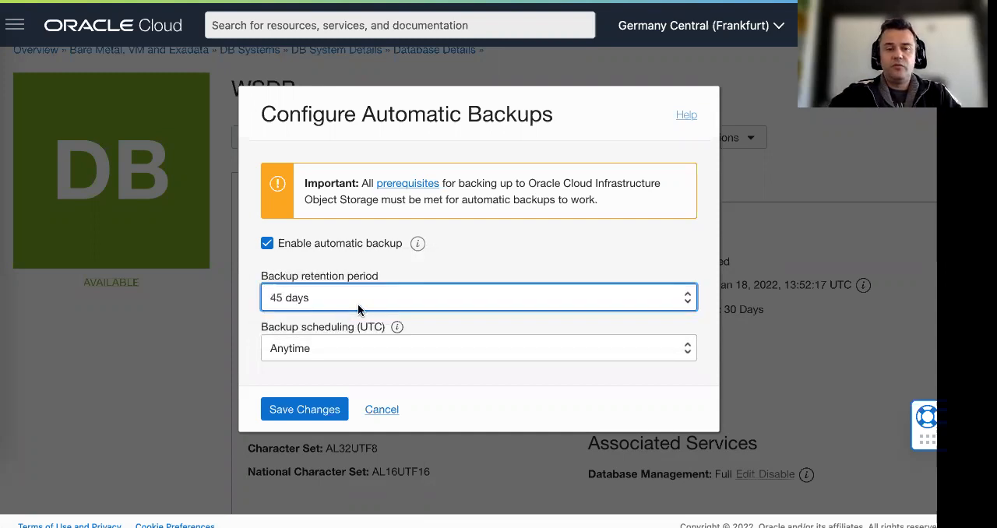
# Check Task 3's backup values in the lab guide, set the backup scheduling to 12:00AM - 2:00AM and save the configuration
pyautogui.hotkey('ctrl', 'Tab')
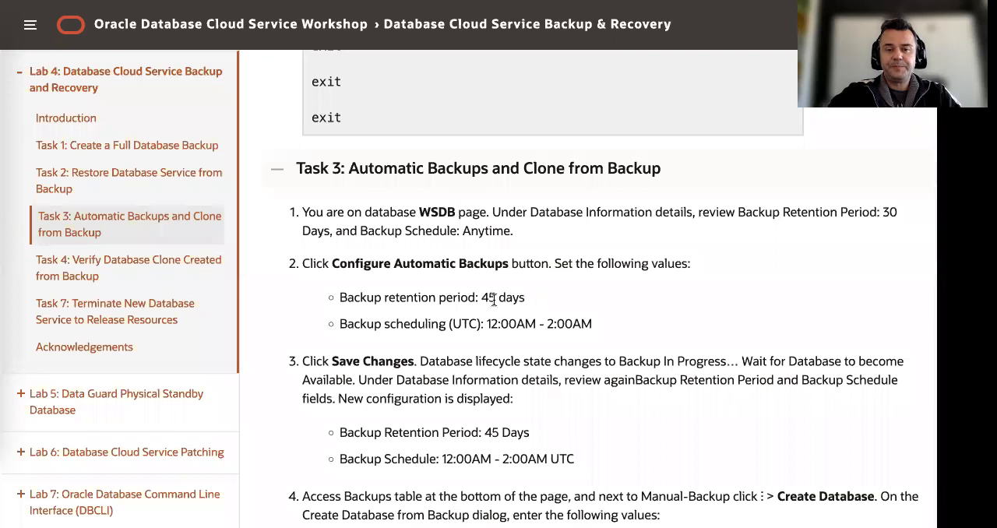
pyautogui.moveTo(481, 297); pyautogui.dragTo(528, 301)
pyautogui.scroll(-1, 506, 298)
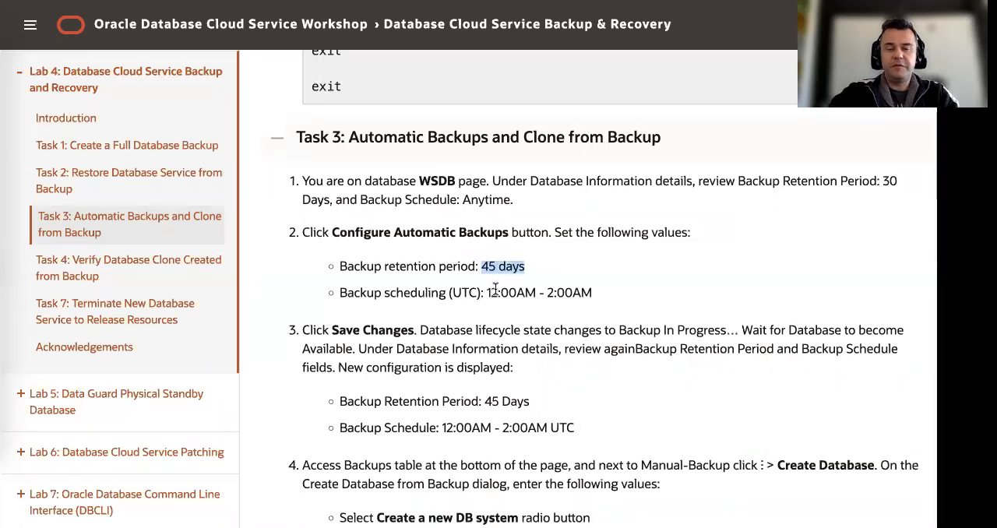
pyautogui.moveTo(485, 292); pyautogui.dragTo(603, 287)
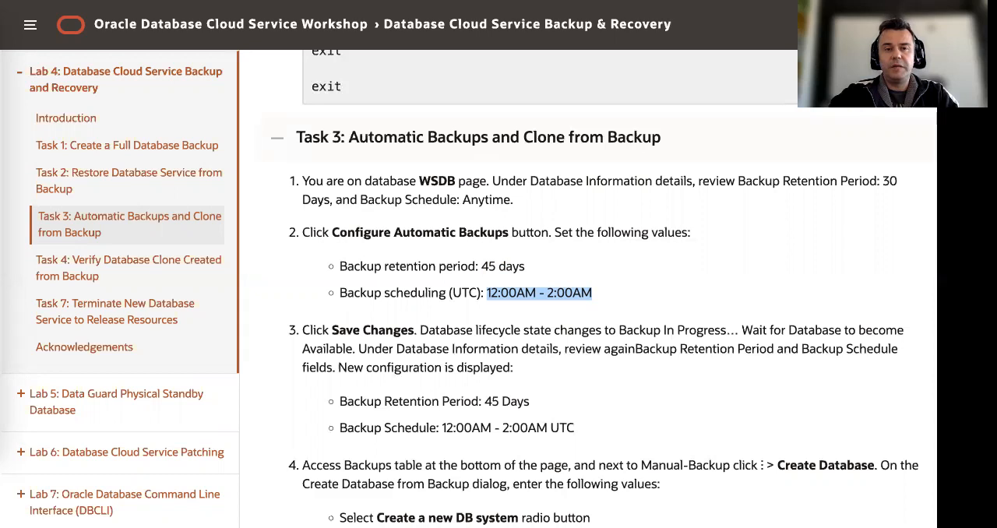
pyautogui.hotkey('ctrl', 'Tab')
pyautogui.click(481, 356)
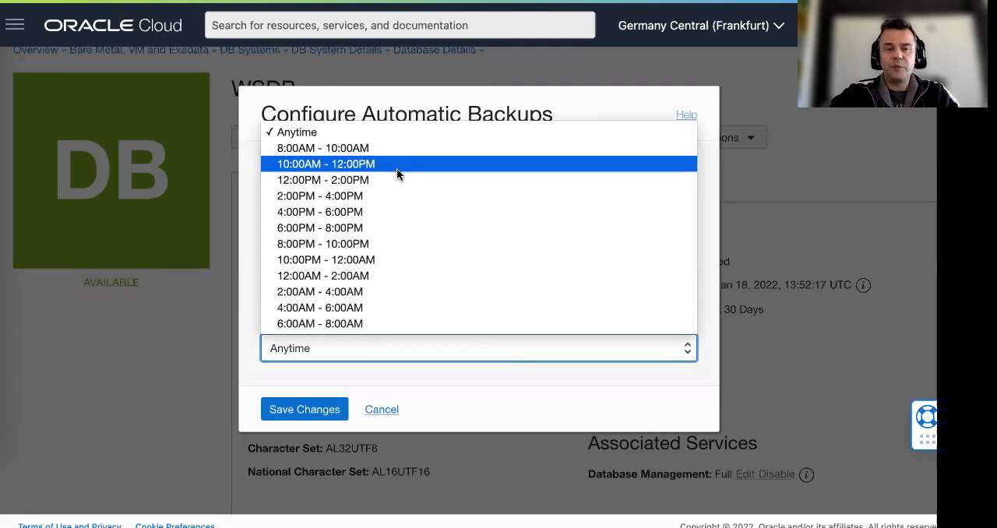
pyautogui.click(407, 276)
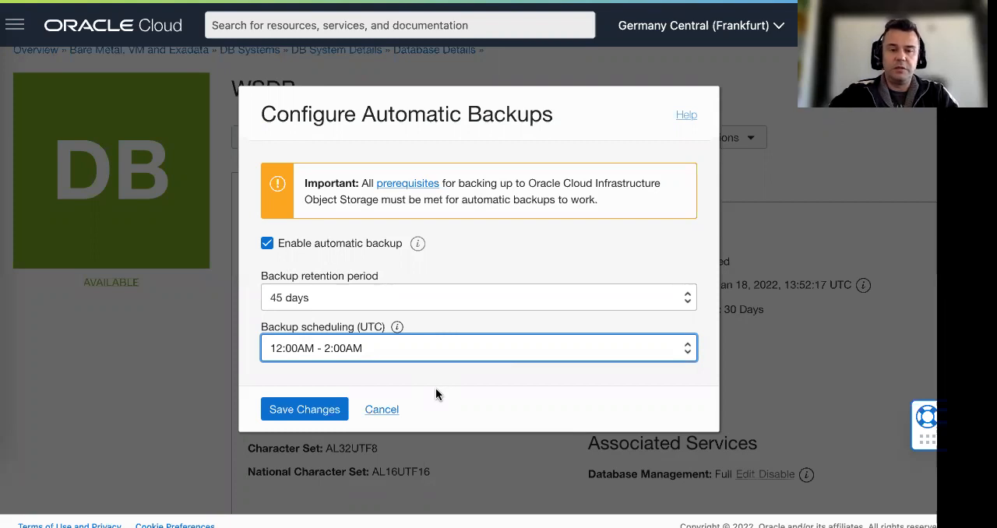
pyautogui.click(321, 409)
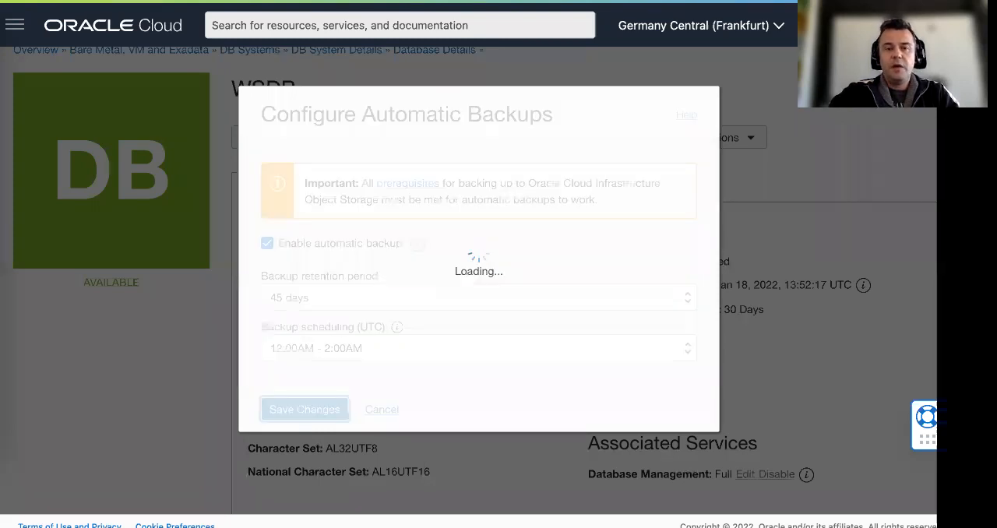
# Read Task 3's step about the backup lifecycle state in the lab guide and compare WSDB's backup retention period and schedule with it
pyautogui.hotkey('ctrl', 'Tab')
pyautogui.scroll(-2, 471, 230)
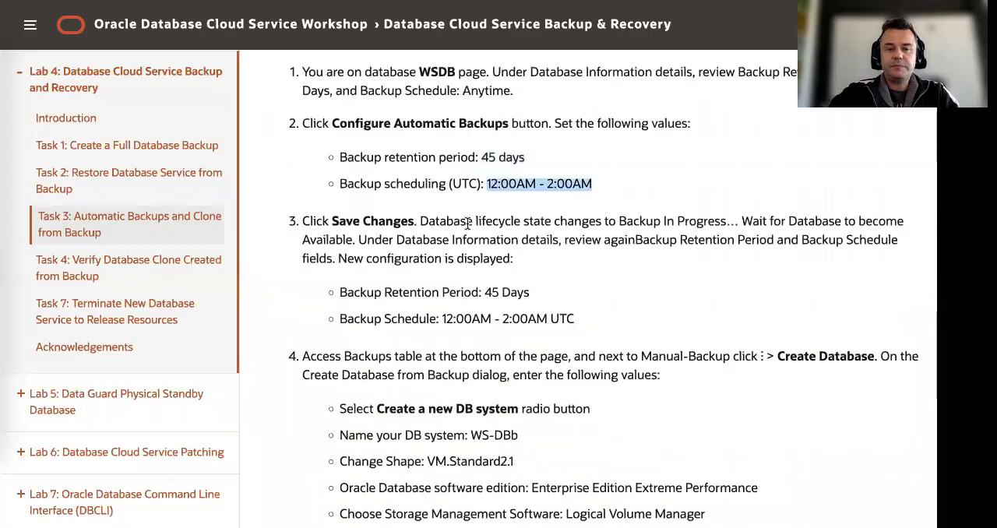
pyautogui.scroll(-1, 523, 224)
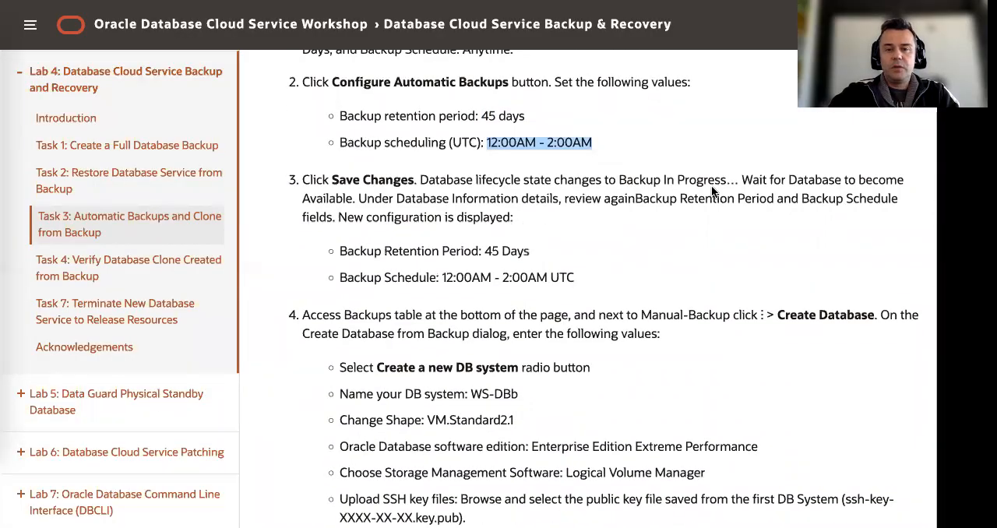
pyautogui.moveTo(616, 179); pyautogui.dragTo(736, 178)
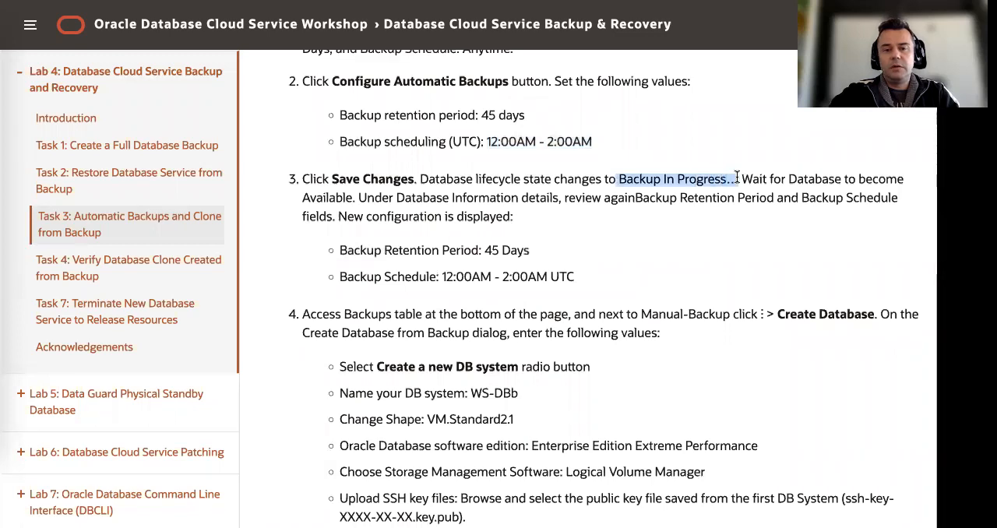
pyautogui.scroll(1, 686, 187)
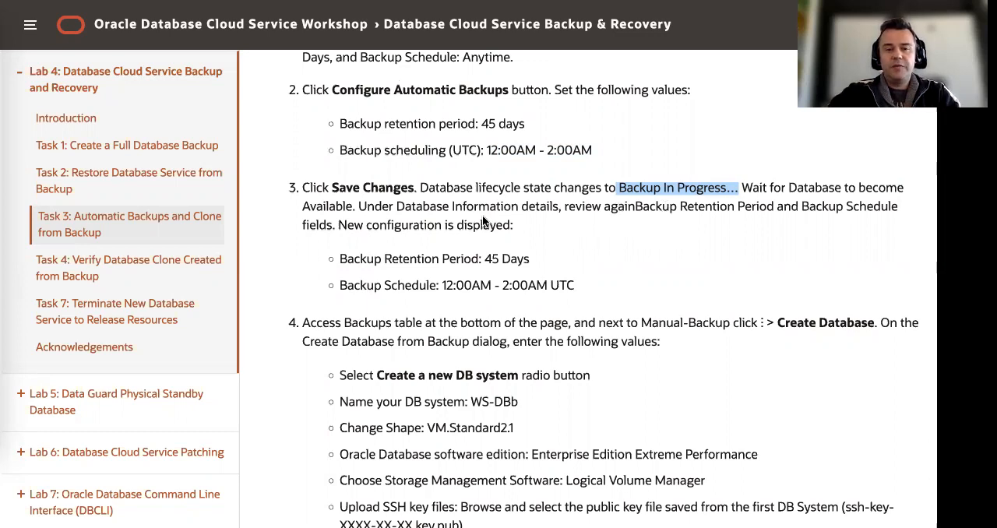
pyautogui.scroll(-1, 482, 222)
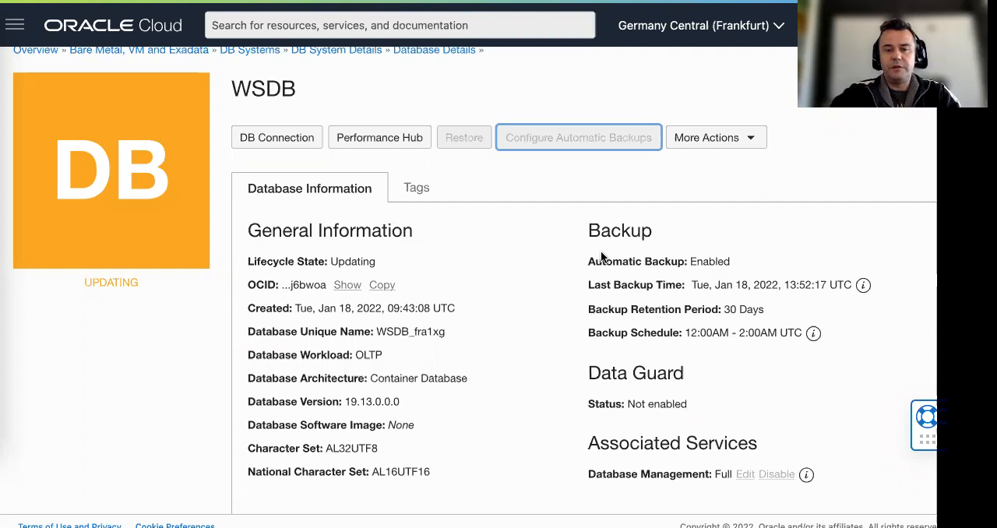
pyautogui.moveTo(589, 309); pyautogui.dragTo(816, 324)
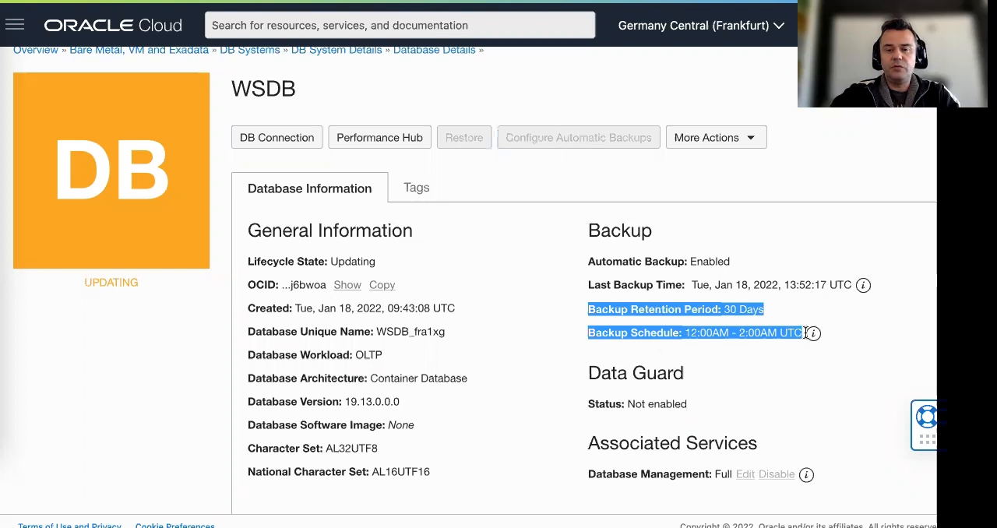
pyautogui.click(835, 334)
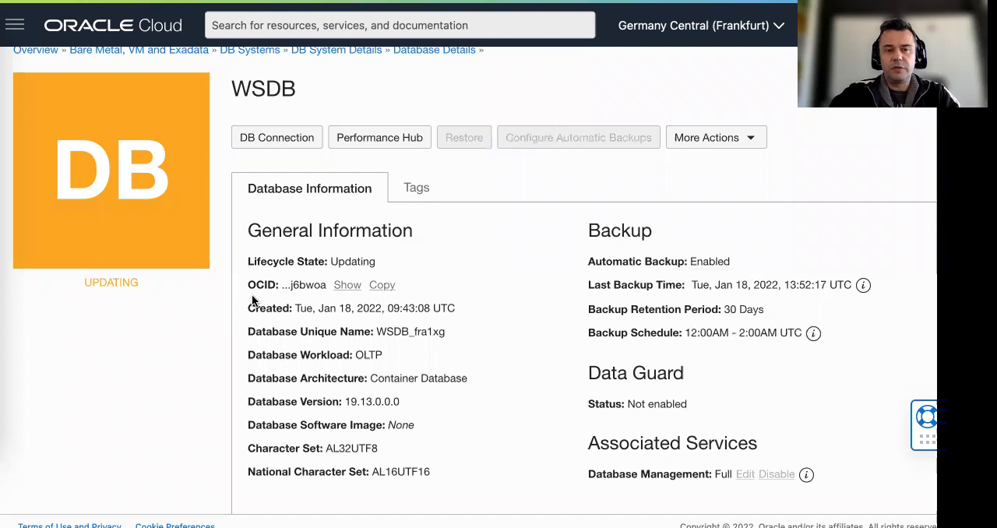
# Go up to the WS-DB system details and check the state of WSDB in its list of databases
pyautogui.scroll(-3, 251, 295)
pyautogui.scroll(-5, 252, 294)
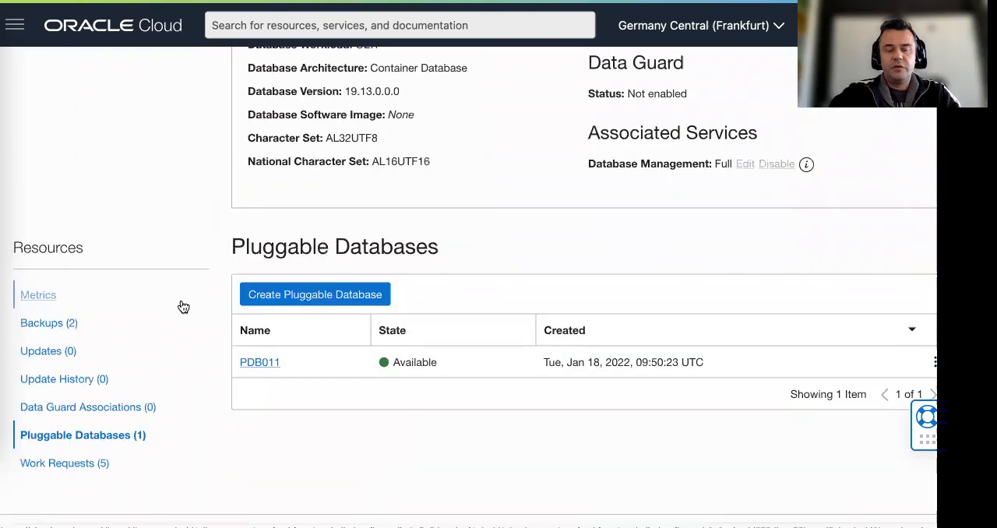
pyautogui.scroll(8, 257, 234)
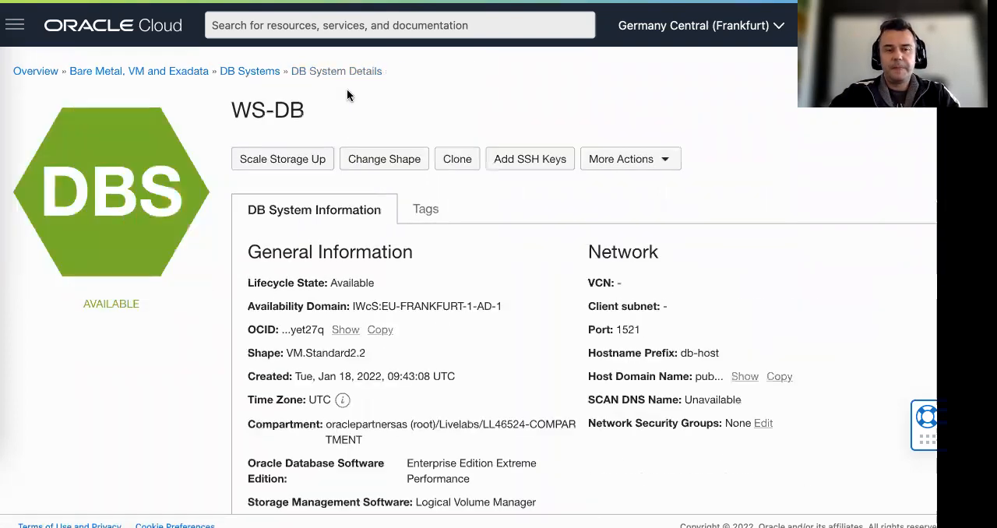
pyautogui.scroll(-5, 152, 300)
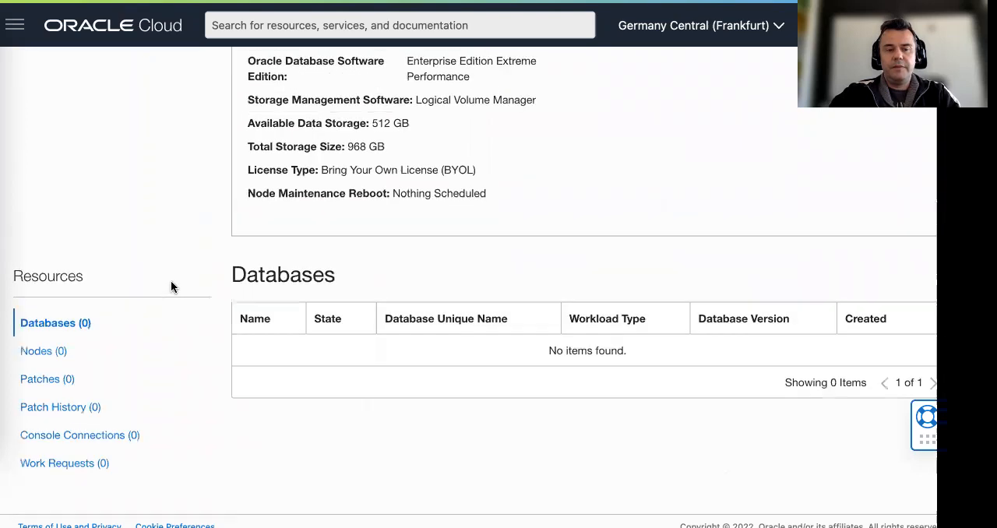
pyautogui.scroll(5, 188, 287)
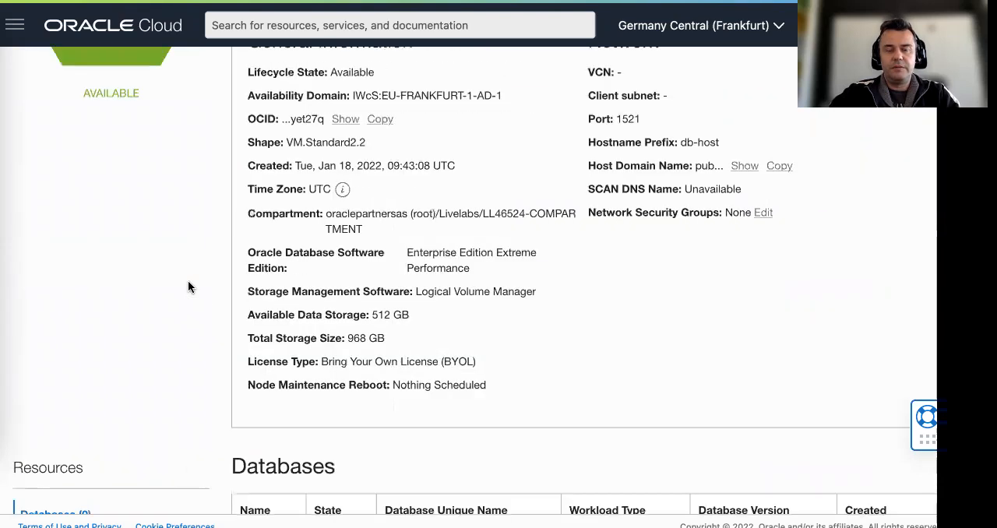
pyautogui.scroll(-5, 187, 288)
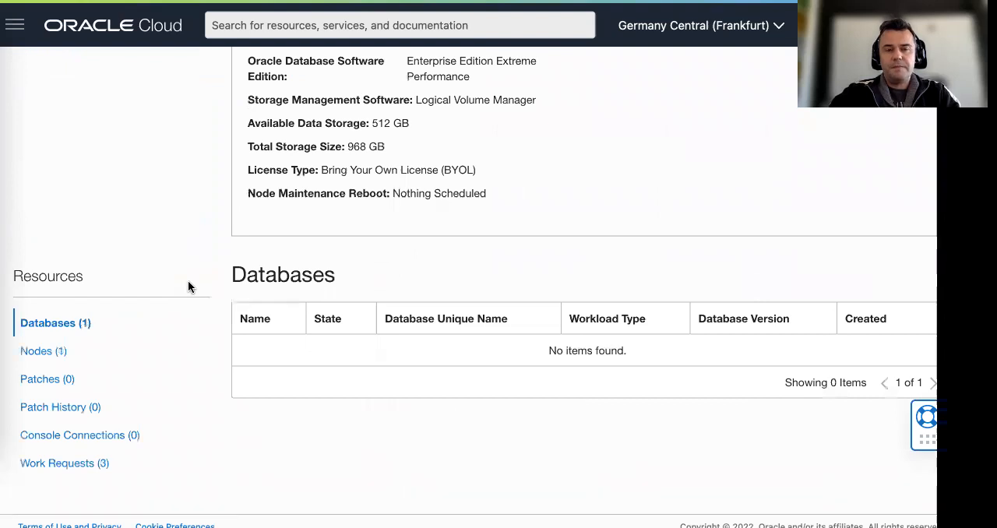
pyautogui.scroll(5, 188, 287)
pyautogui.scroll(-3, 184, 289)
pyautogui.scroll(-2, 184, 289)
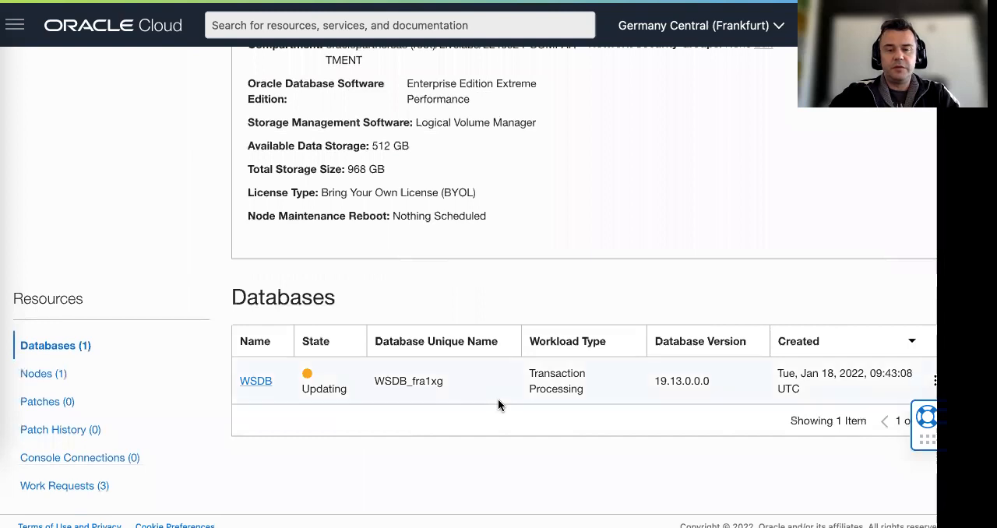
# Reopen the WSDB database details and review its lifecycle state and backup information
pyautogui.click(264, 382)
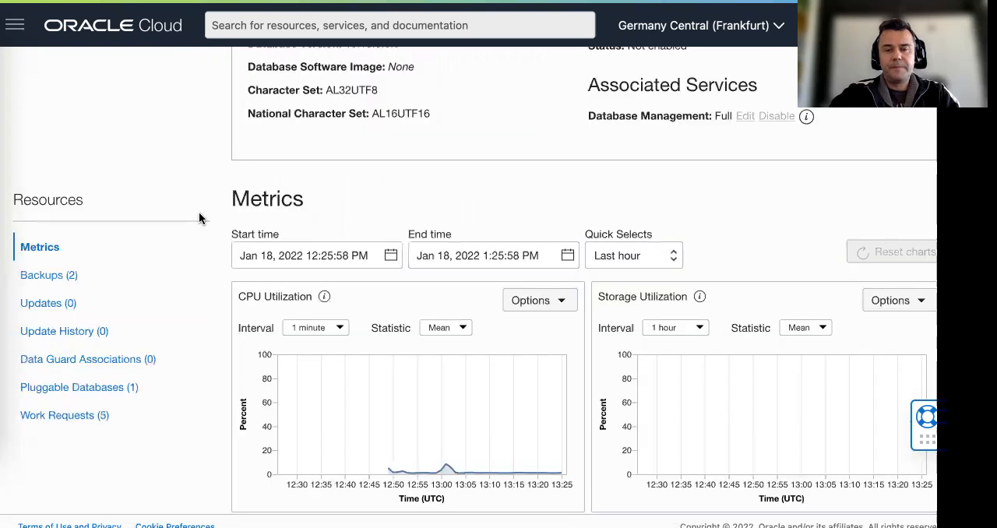
pyautogui.scroll(4, 215, 213)
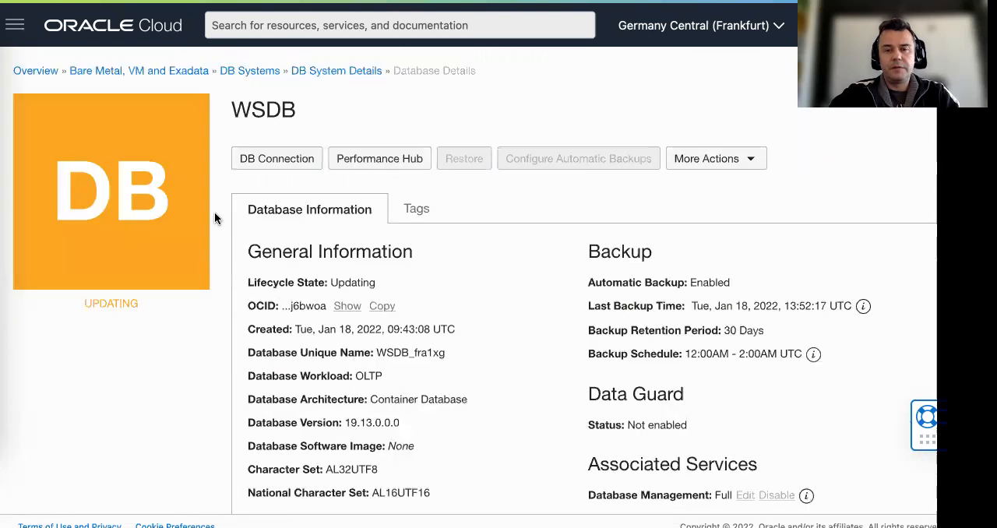
pyautogui.scroll(-1, 215, 218)
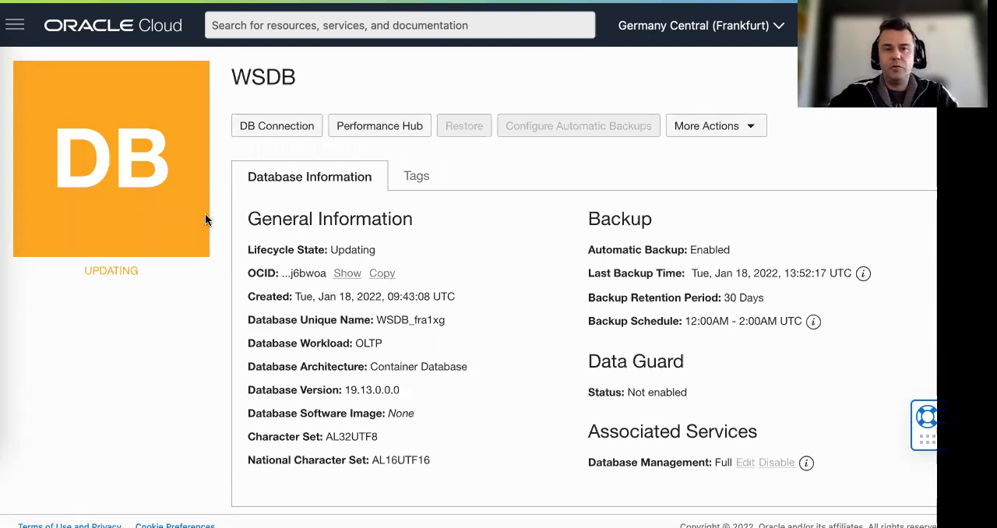
pyautogui.scroll(1, 523, 285)
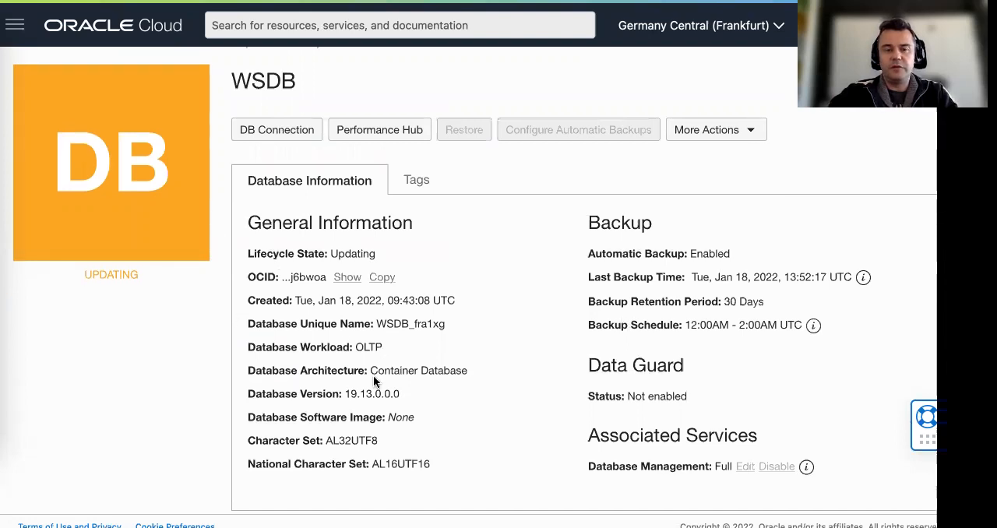
# Return to the lab guide and read Task 3's step 4 on creating a database from Manual-Backup, including the values to enter
pyautogui.hotkey('ctrl', 'Tab')
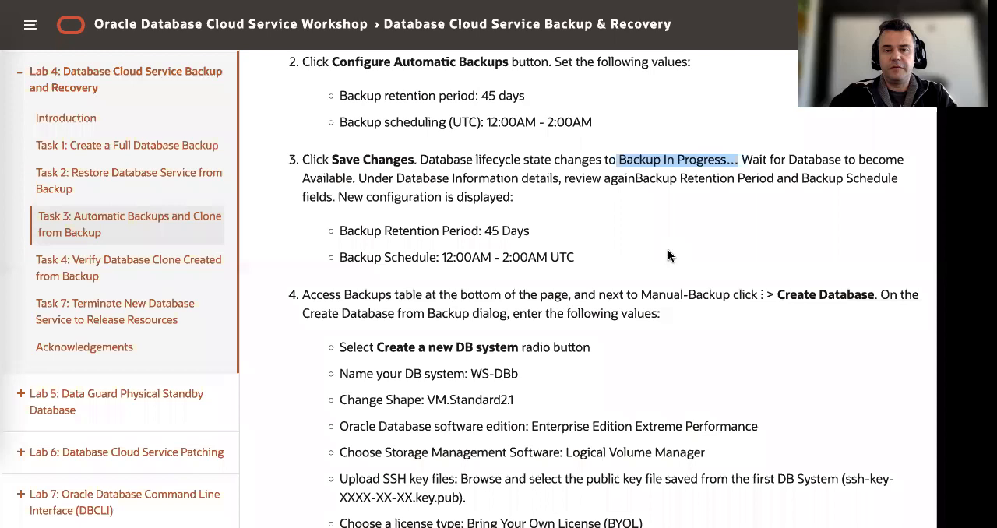
pyautogui.scroll(-1, 658, 254)
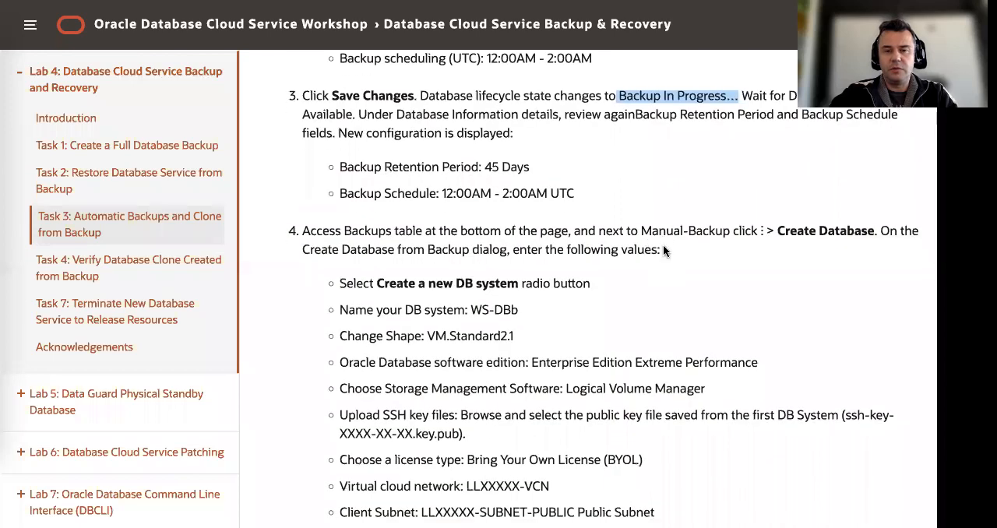
pyautogui.scroll(-1, 499, 222)
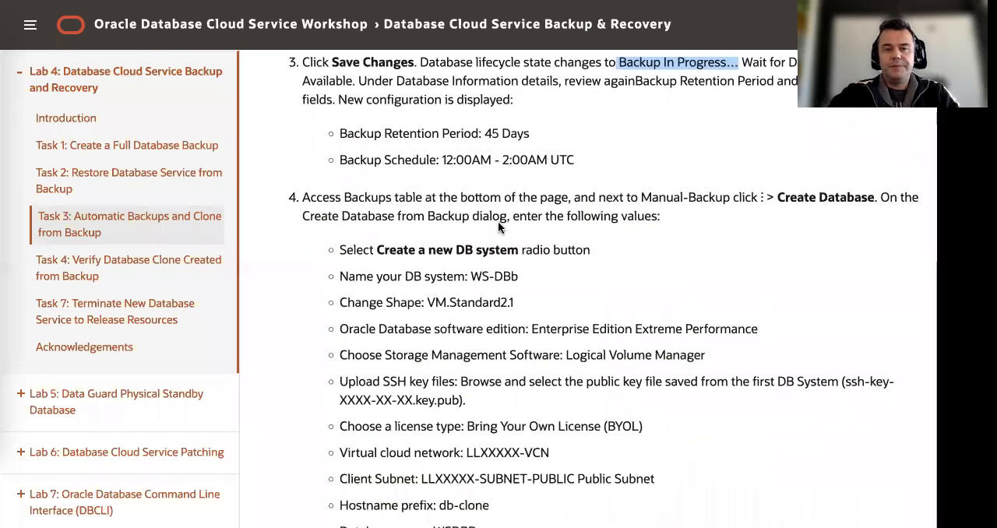
pyautogui.scroll(-1, 499, 222)
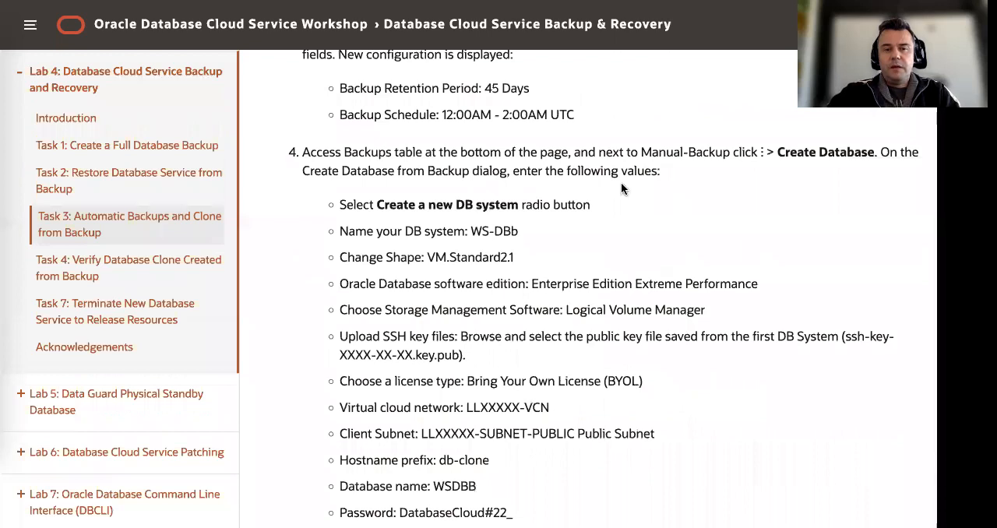
pyautogui.scroll(1, 373, 185)
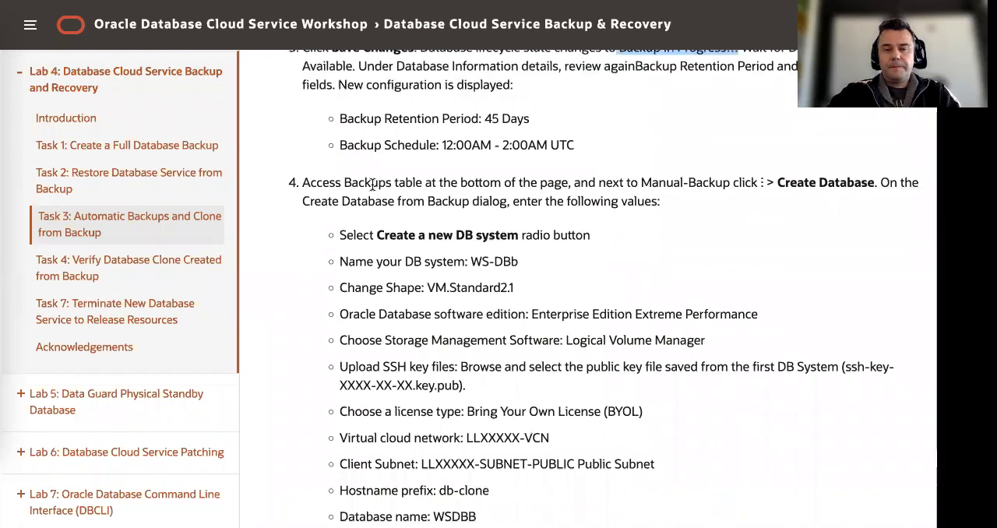
pyautogui.moveTo(372, 185); pyautogui.dragTo(766, 182)
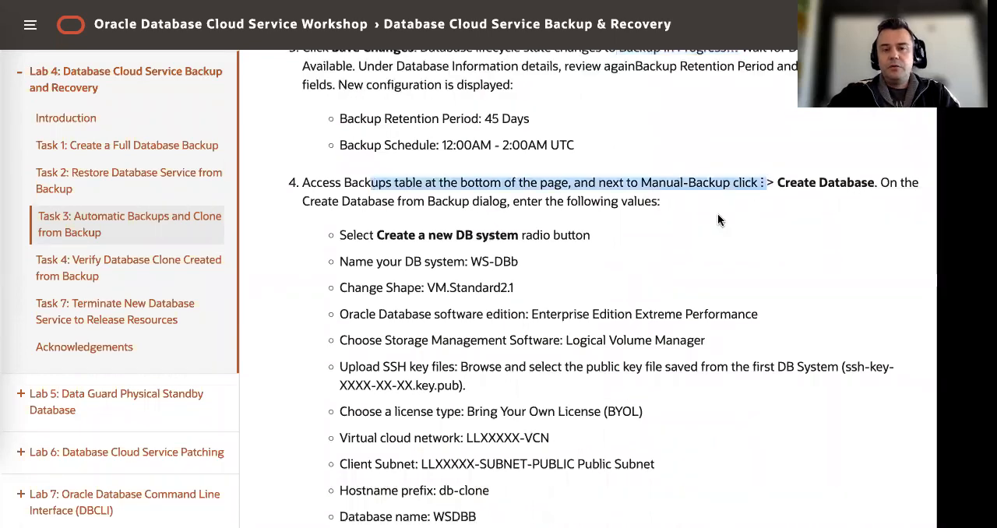
pyautogui.scroll(2, 714, 218)
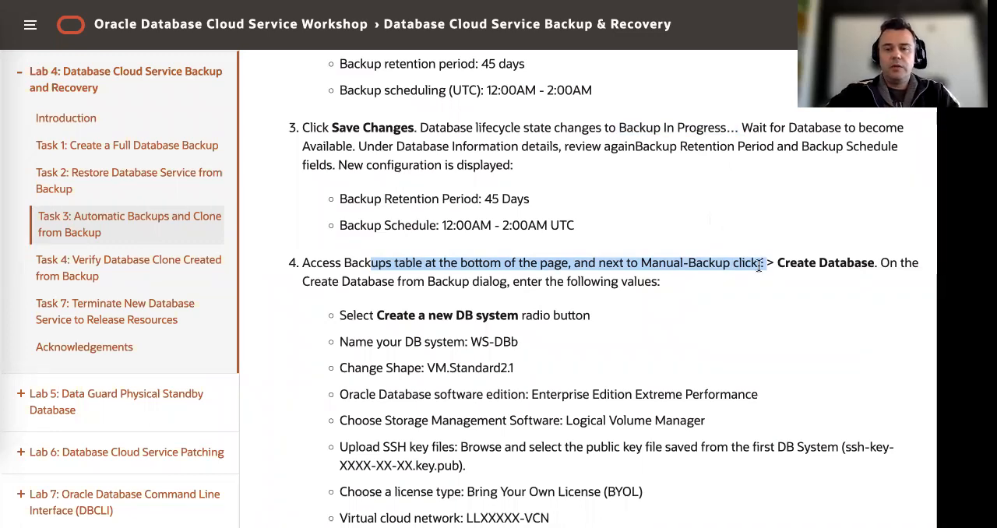
# Review the Create Database action, the DB system name WS-DBb and the Manual-Backup source in step 4 of the lab guide
pyautogui.click(790, 263)
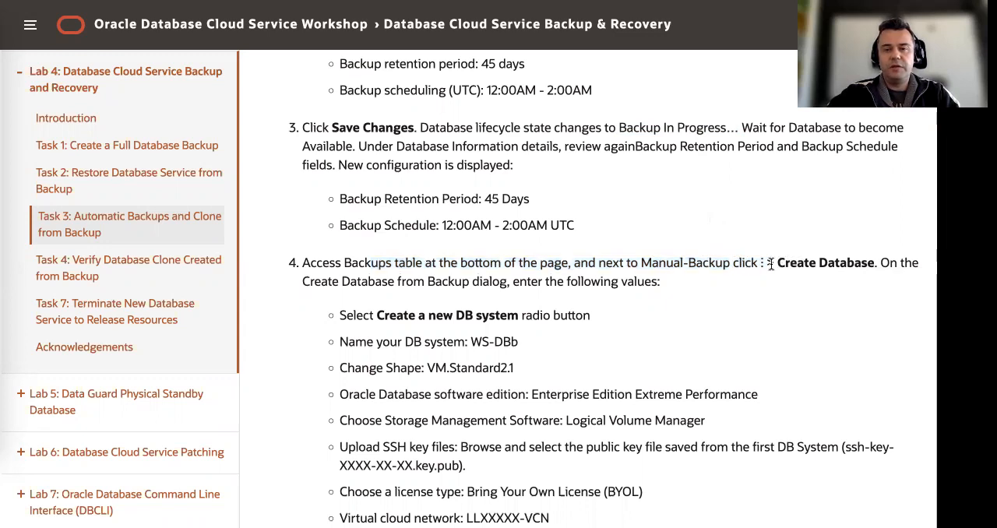
pyautogui.moveTo(777, 262); pyautogui.dragTo(872, 262)
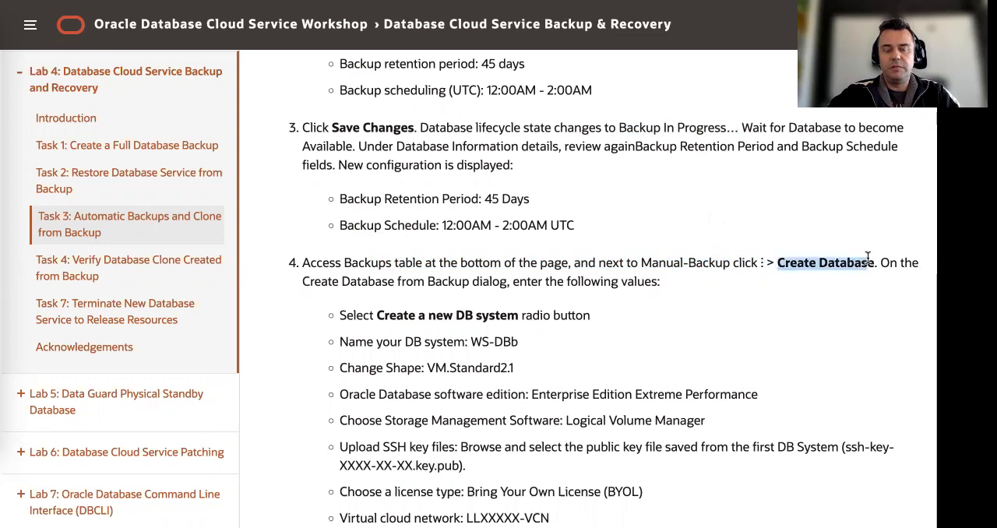
pyautogui.click(516, 343)
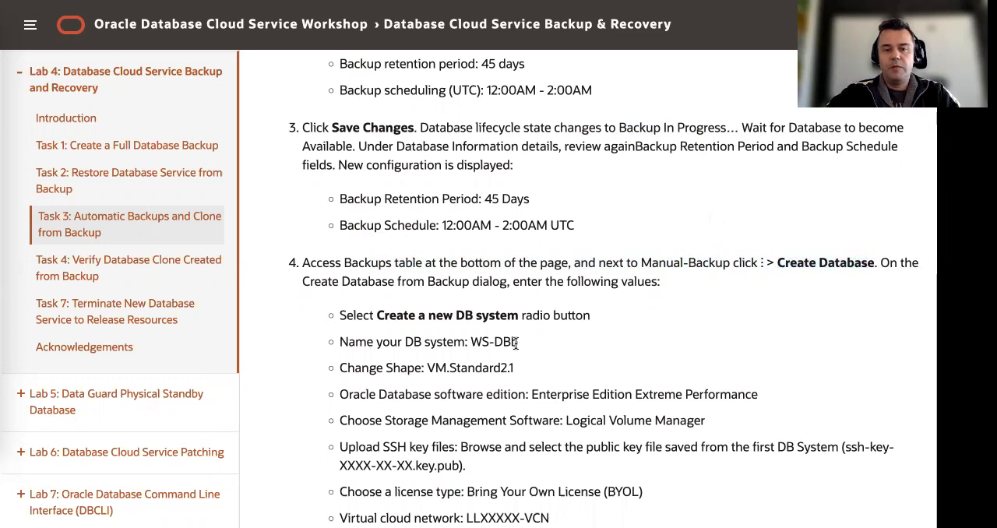
pyautogui.moveTo(471, 342); pyautogui.dragTo(519, 345)
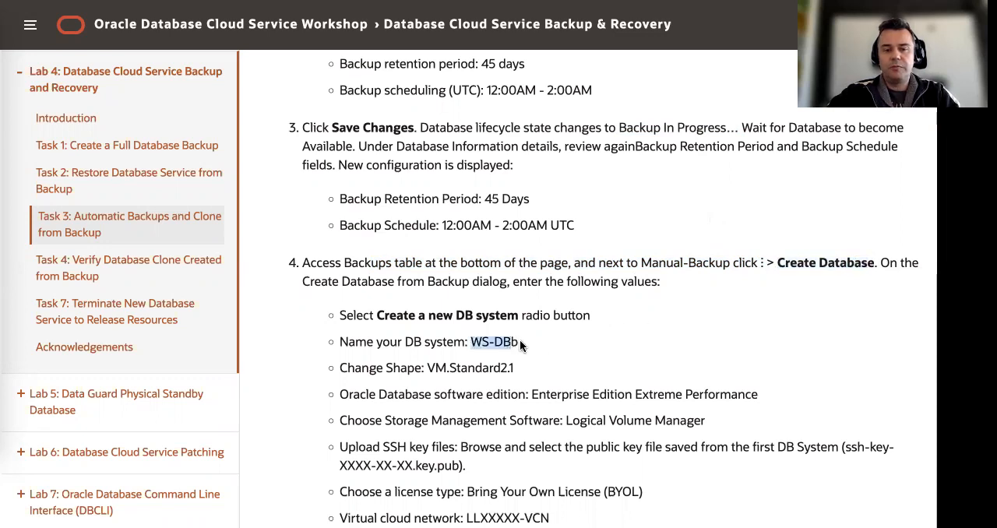
pyautogui.click(518, 339)
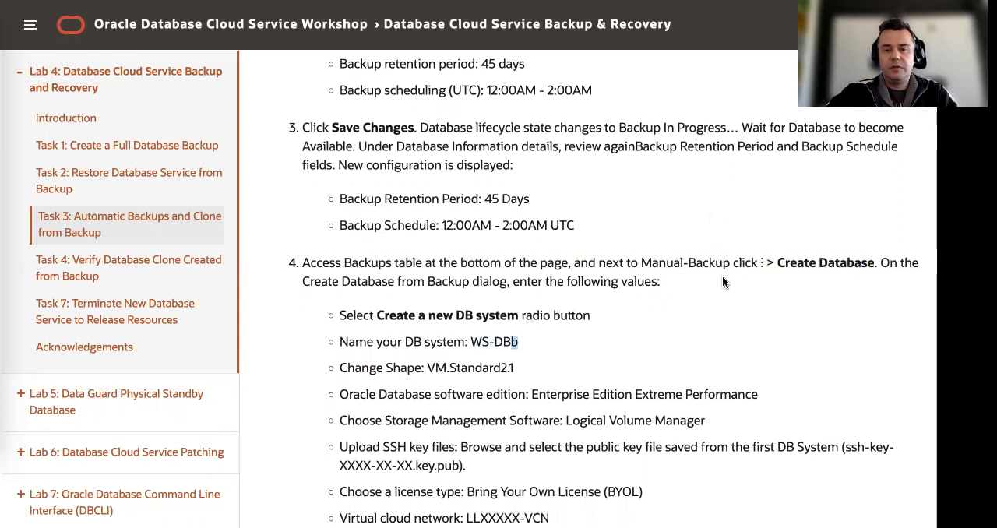
pyautogui.moveTo(471, 341); pyautogui.dragTo(522, 343)
pyautogui.moveTo(641, 263); pyautogui.dragTo(726, 266)
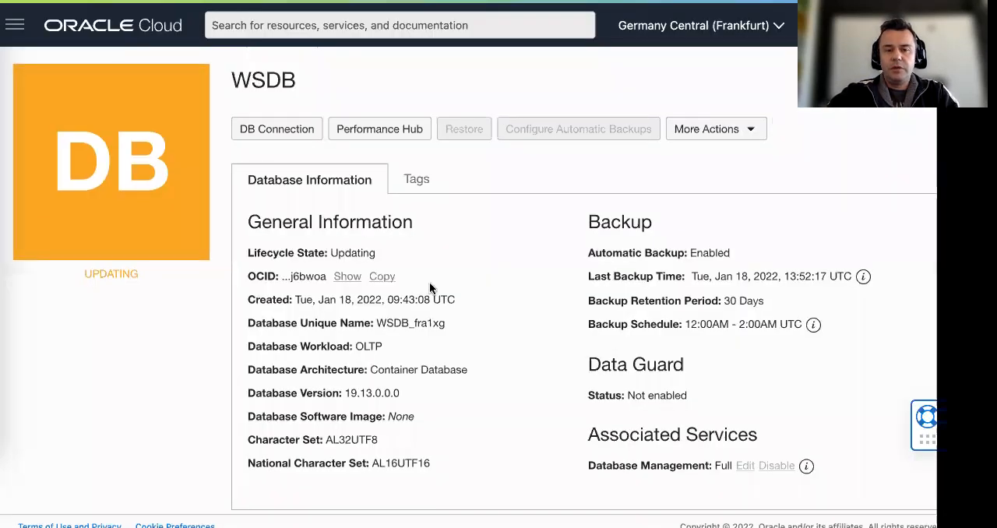
# Switch to the WSDB details in the Oracle Cloud console and open the database's list of backups
pyautogui.scroll(-10, 429, 284)
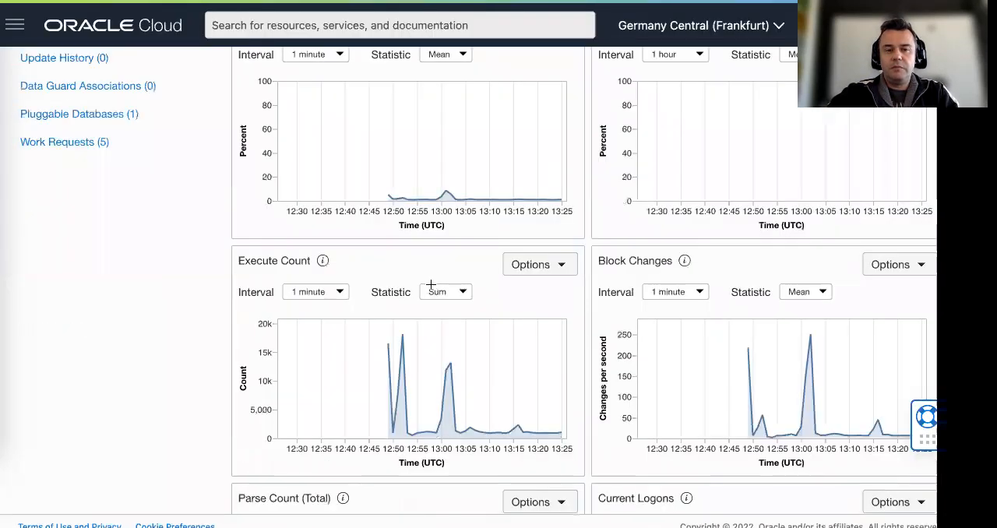
pyautogui.scroll(5, 173, 286)
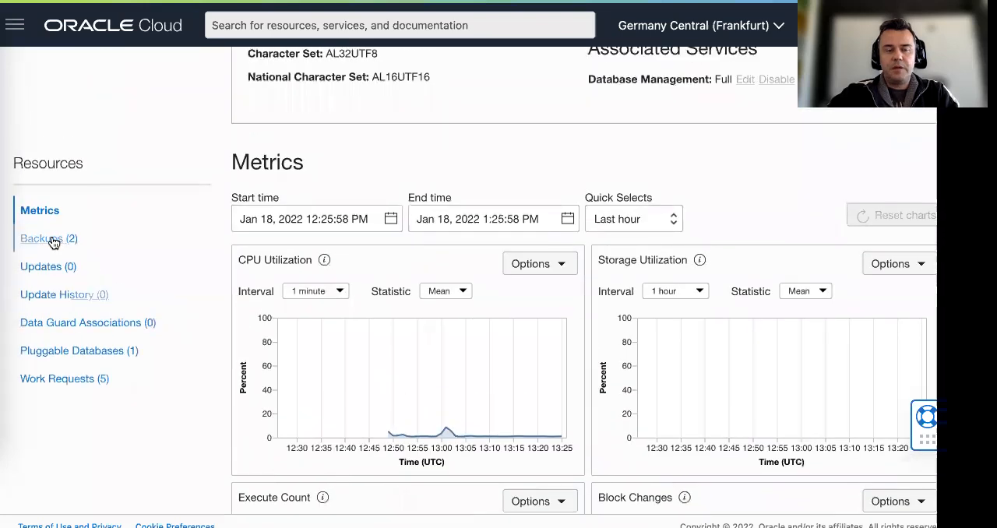
pyautogui.click(49, 239)
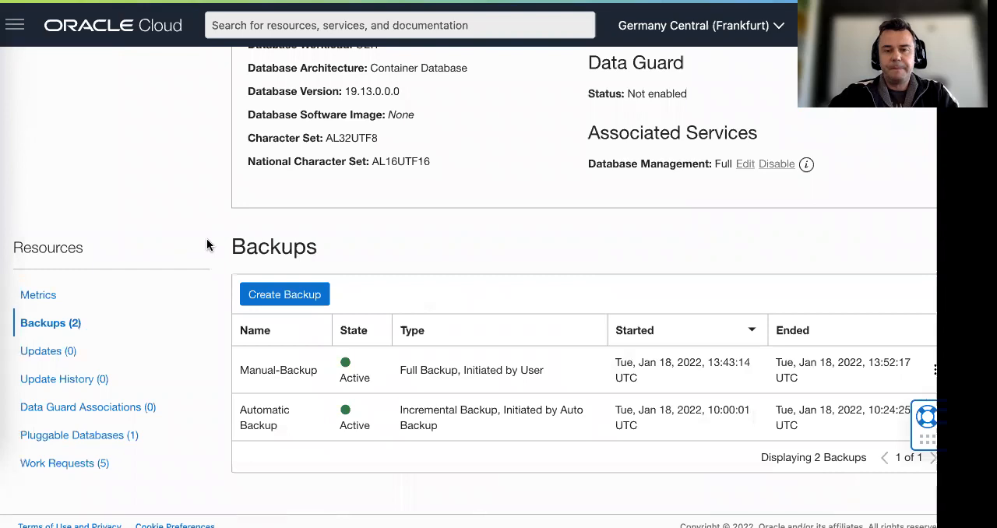
# Check WSDB's lifecycle state and backup information, and examine the state of each entry in its backups table
pyautogui.scroll(3, 206, 245)
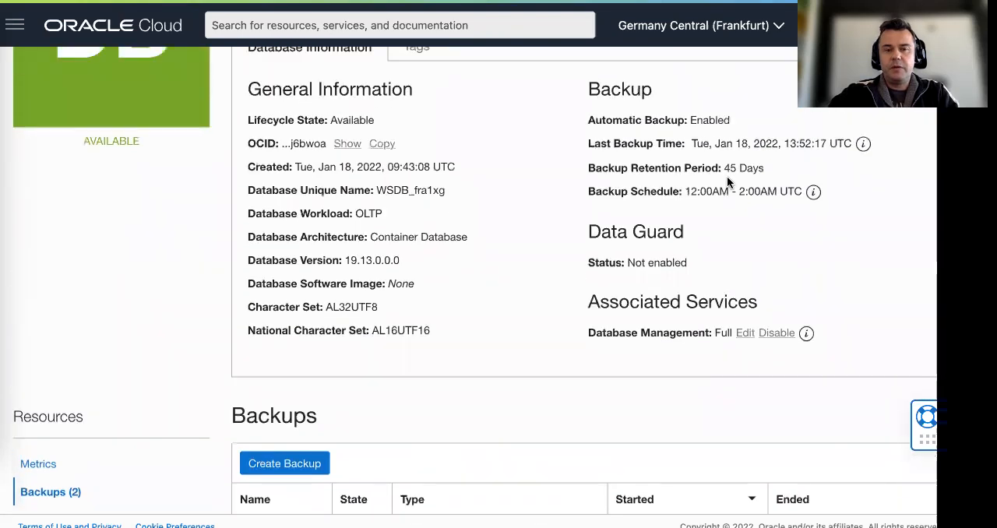
pyautogui.scroll(3, 197, 139)
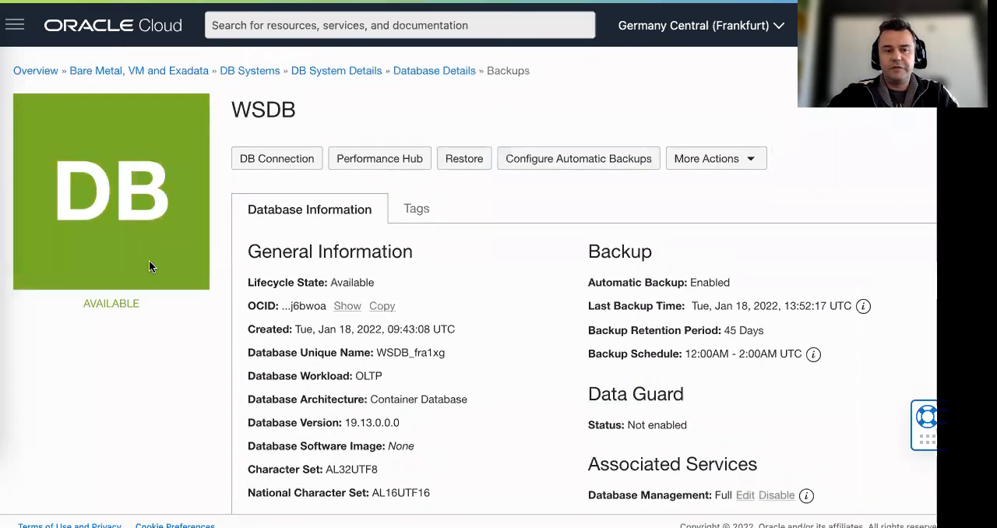
pyautogui.scroll(-1, 692, 257)
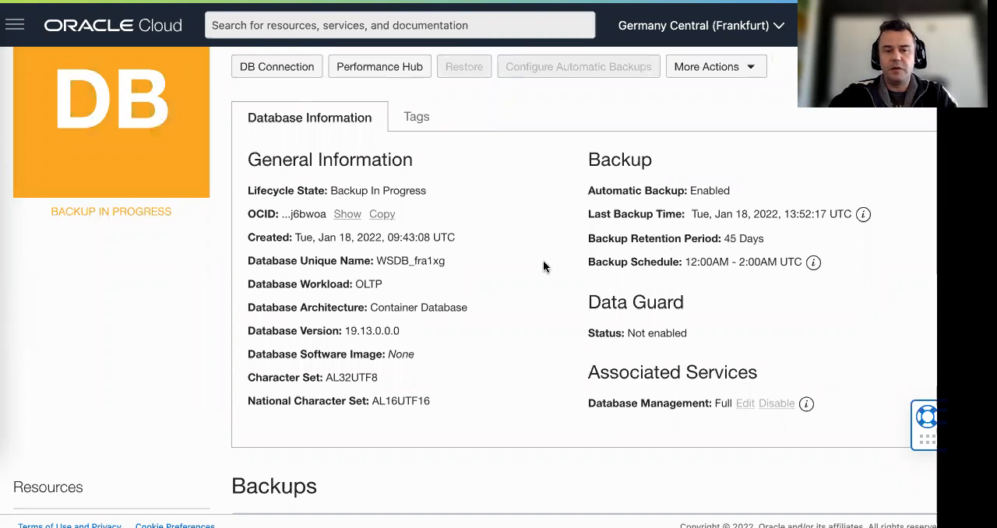
pyautogui.scroll(-1, 545, 265)
pyautogui.scroll(-2, 549, 265)
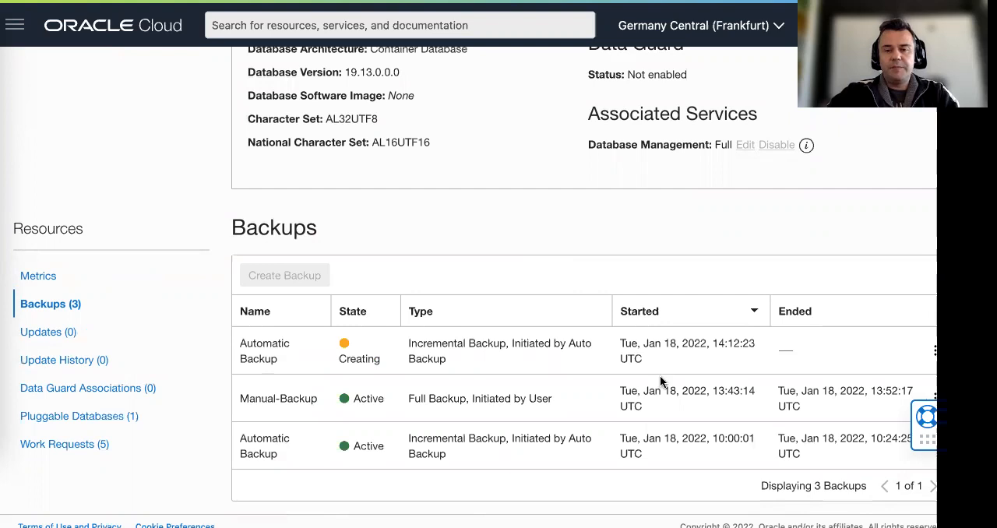
pyautogui.scroll(-1, 822, 384)
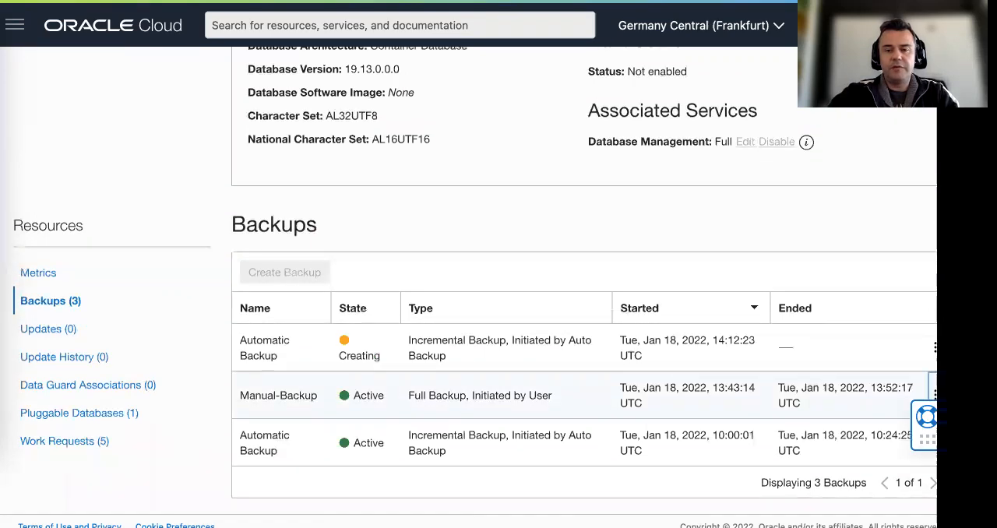
# Move the floating help widget up so it no longer covers the actions for Manual-Backup in the backups table
pyautogui.click(935, 395)
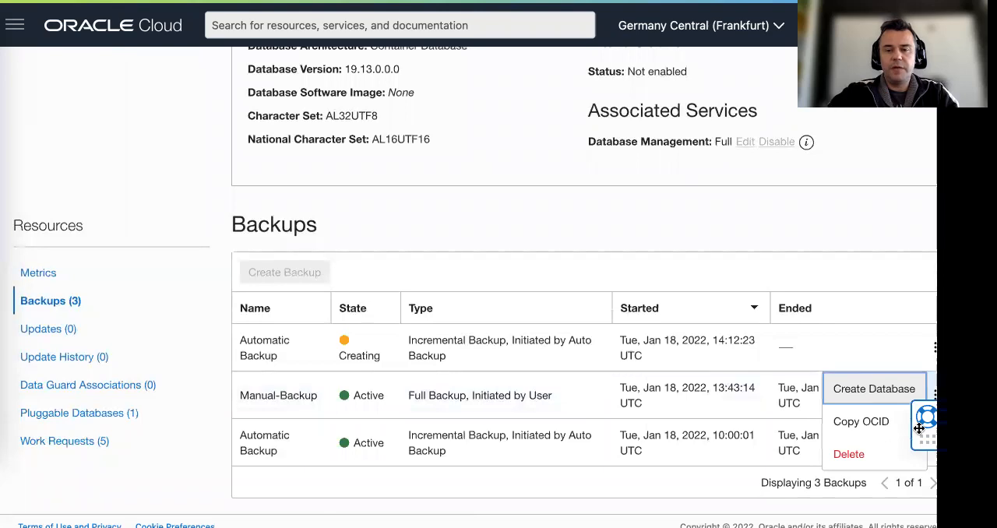
pyautogui.click(896, 313)
pyautogui.moveTo(926, 439); pyautogui.dragTo(926, 213)
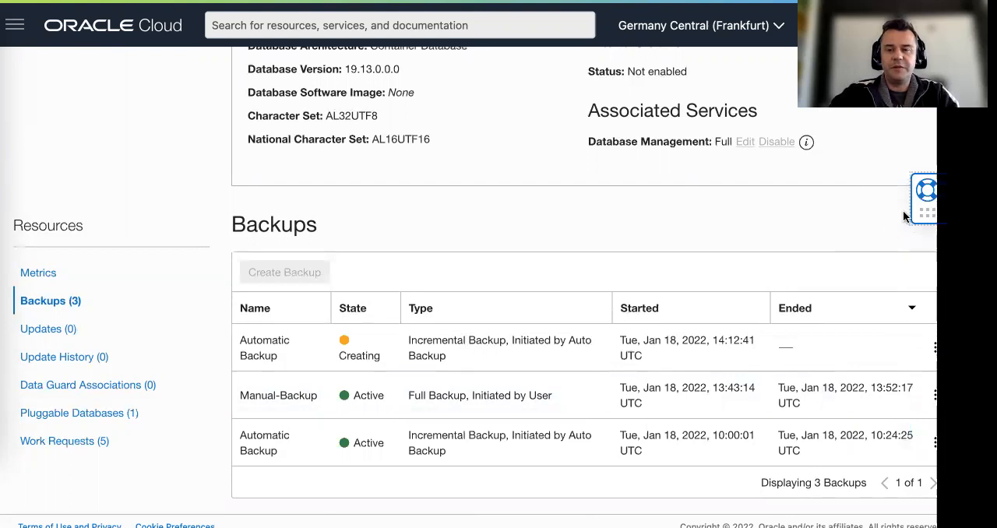
pyautogui.scroll(1, 906, 255)
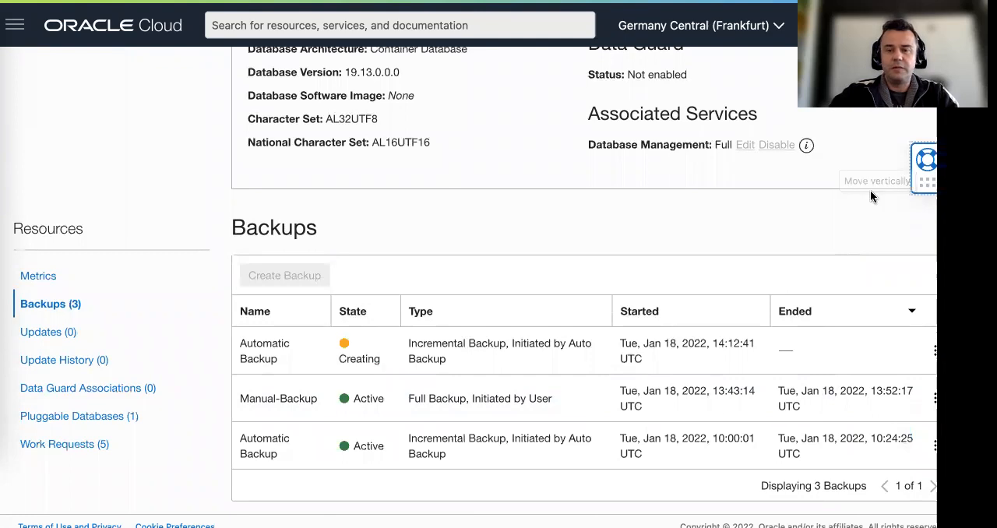
pyautogui.scroll(-1, 867, 334)
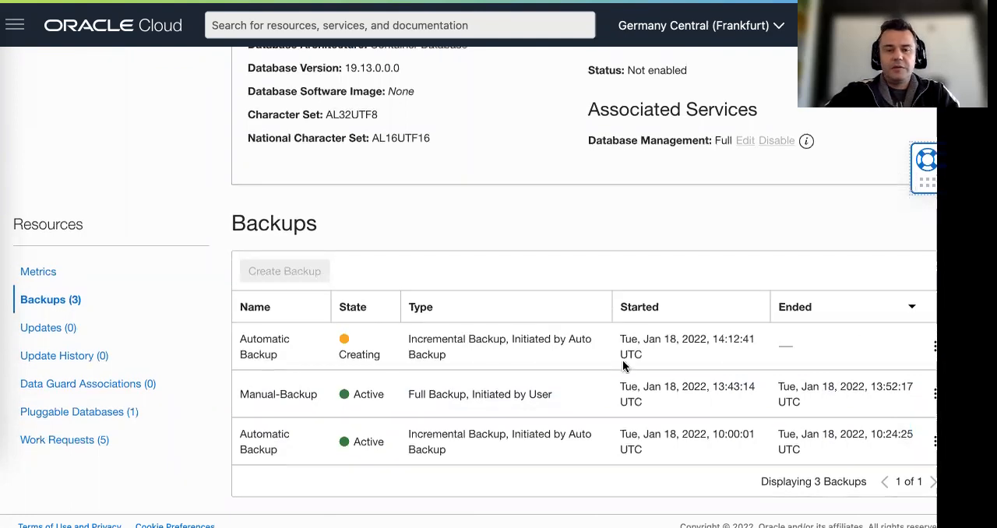
pyautogui.scroll(1, 254, 366)
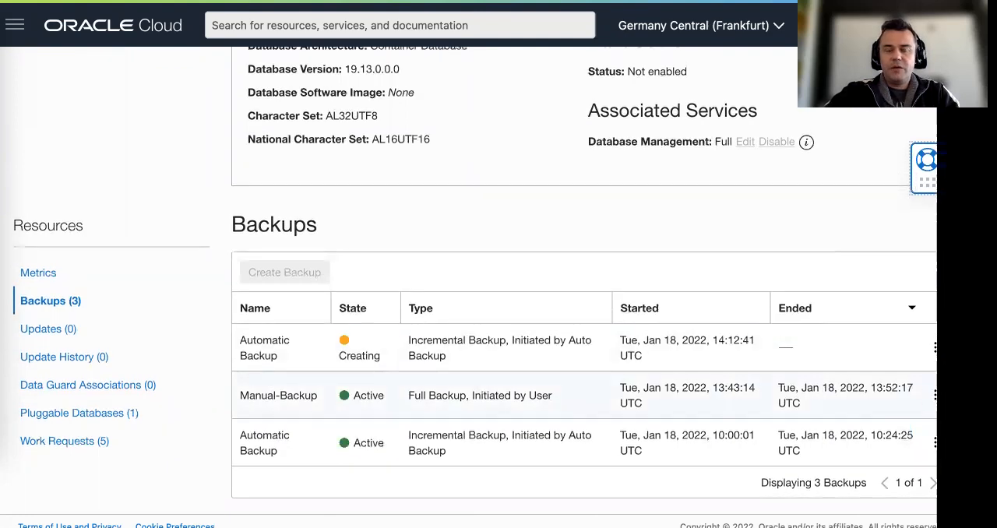
# Start creating a database from Manual-Backup with the option to create a new DB system
pyautogui.click(935, 395)
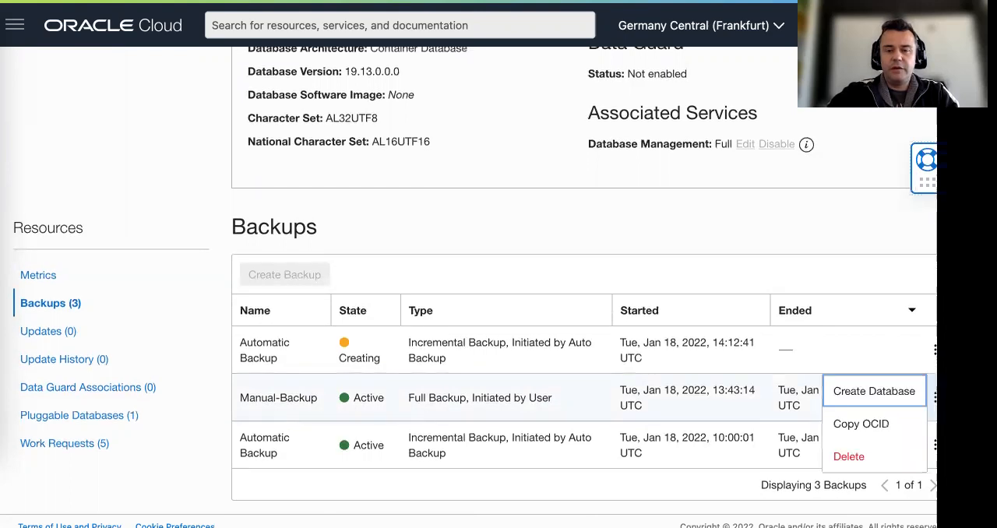
pyautogui.click(872, 394)
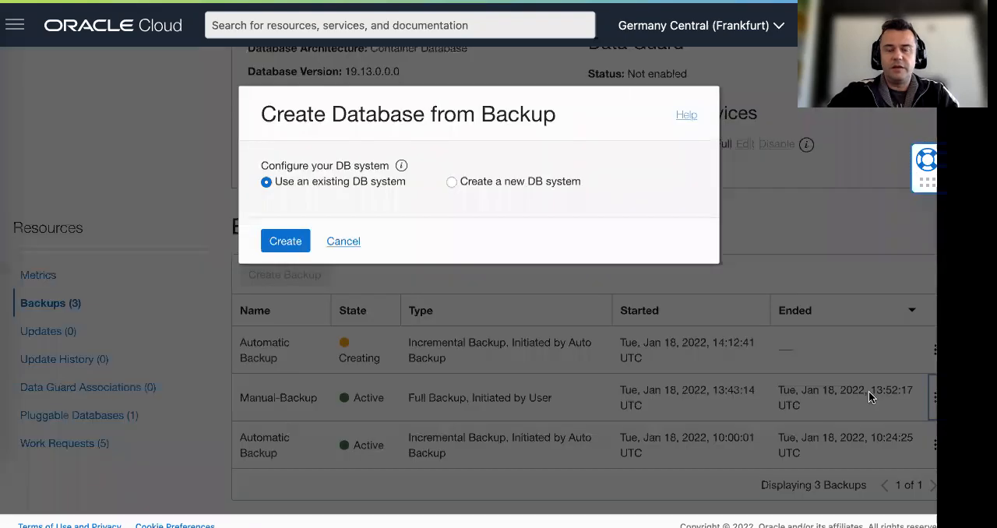
pyautogui.click(452, 184)
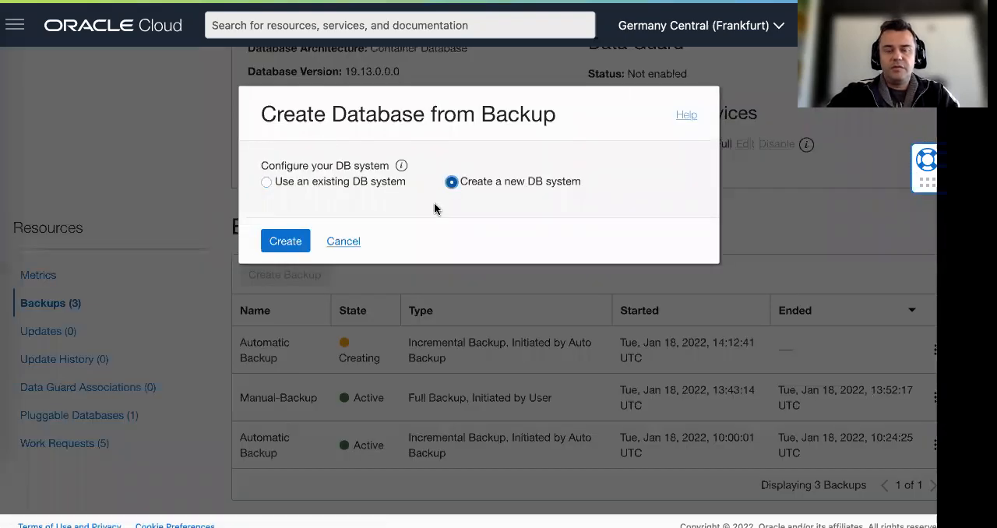
pyautogui.click(287, 243)
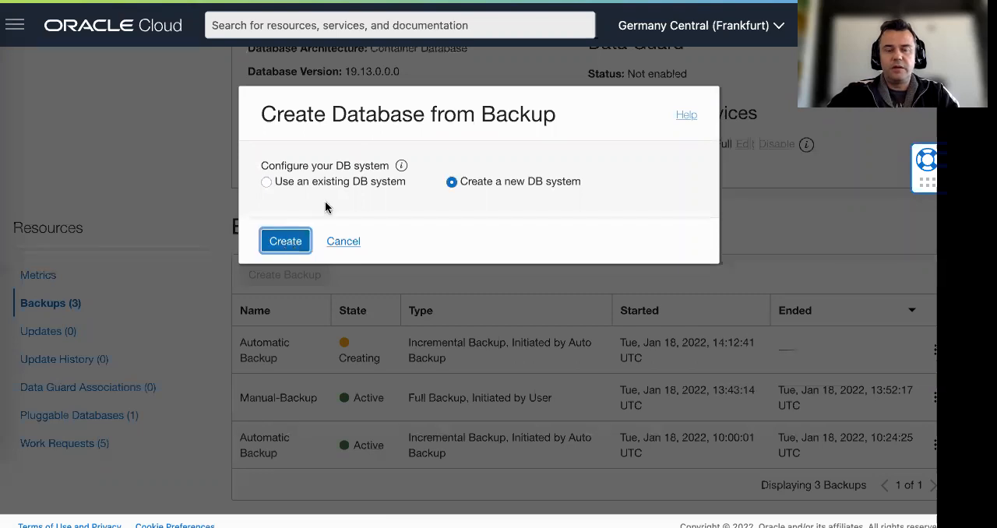
# Copy the DB system name from the lab guide and name the new DB system WS-DBb in the creation form
pyautogui.hotkey('ctrl', 'Tab')
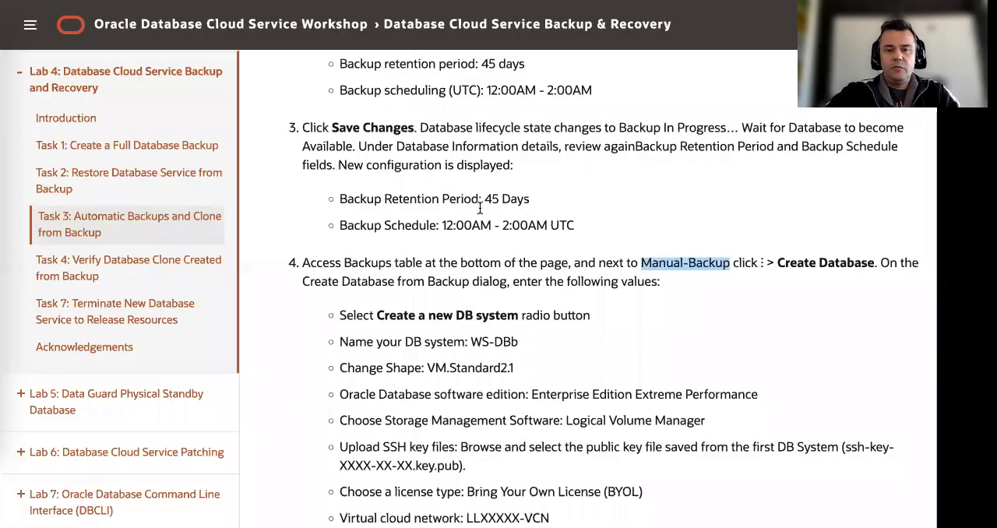
pyautogui.scroll(-1, 590, 268)
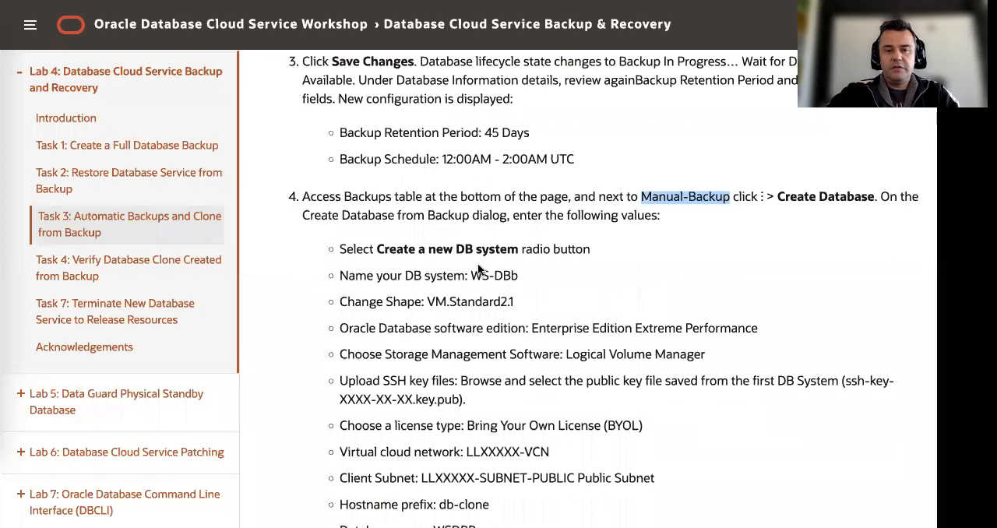
pyautogui.moveTo(520, 276); pyautogui.dragTo(471, 276)
pyautogui.hotkey('ctrl', 'c')
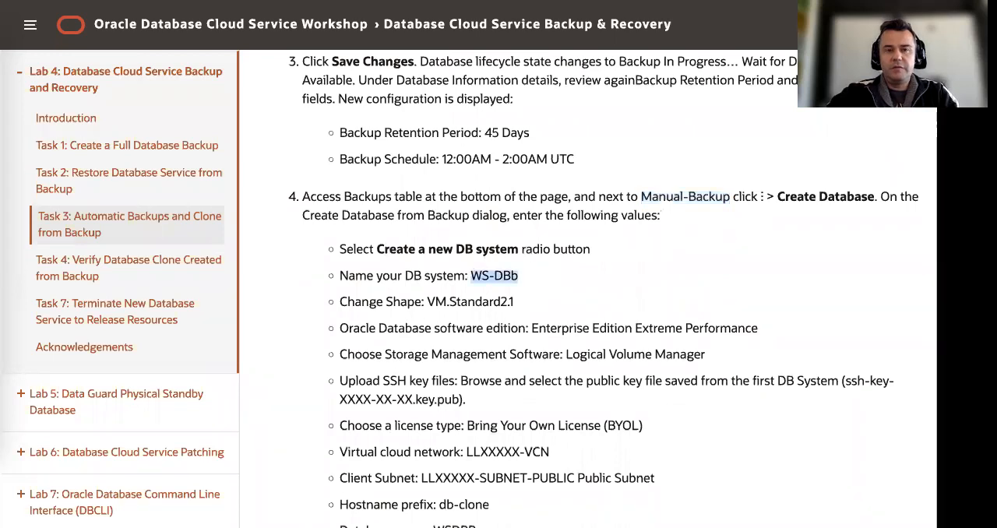
pyautogui.hotkey('ctrl', 'Tab')
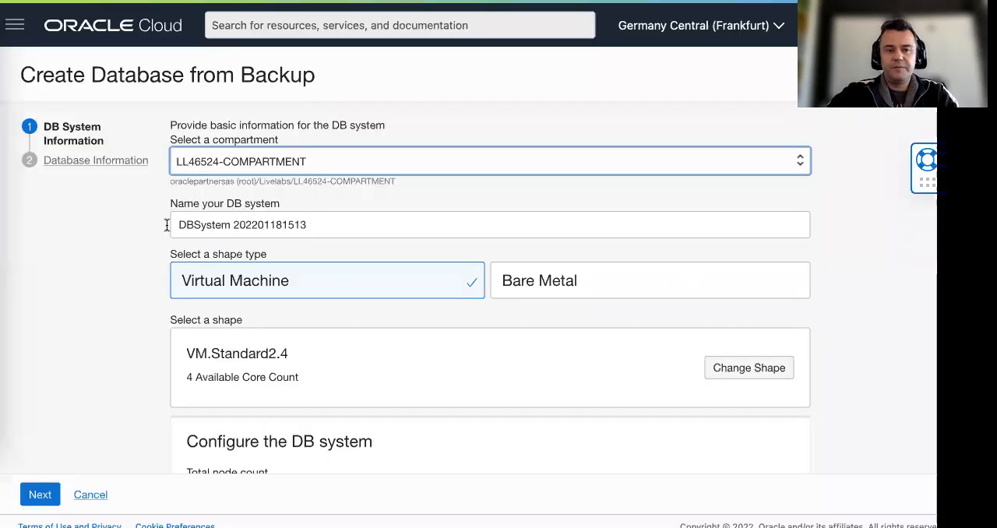
pyautogui.press('Tab')
pyautogui.hotkey('ctrl', 'v')
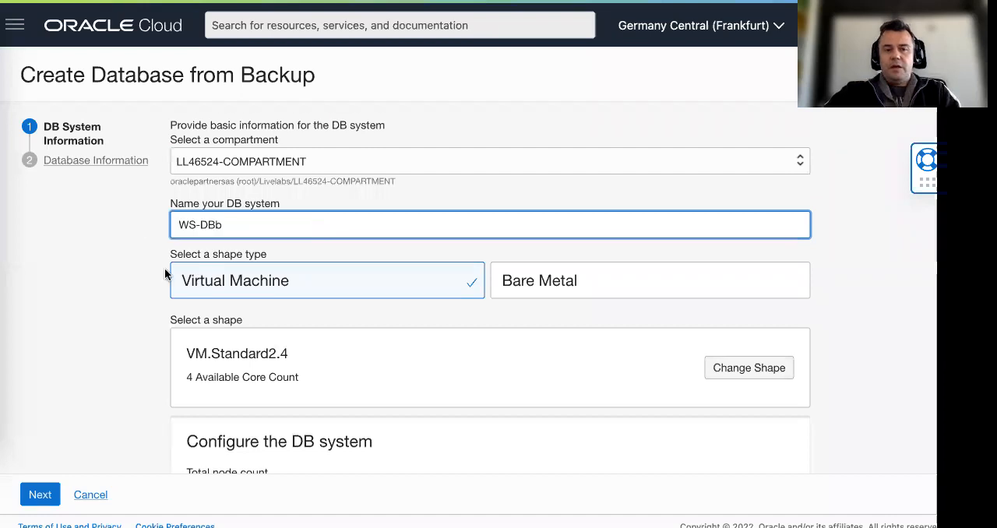
# Change the new DB system's shape to VM.Standard2.1
pyautogui.scroll(-1, 328, 231)
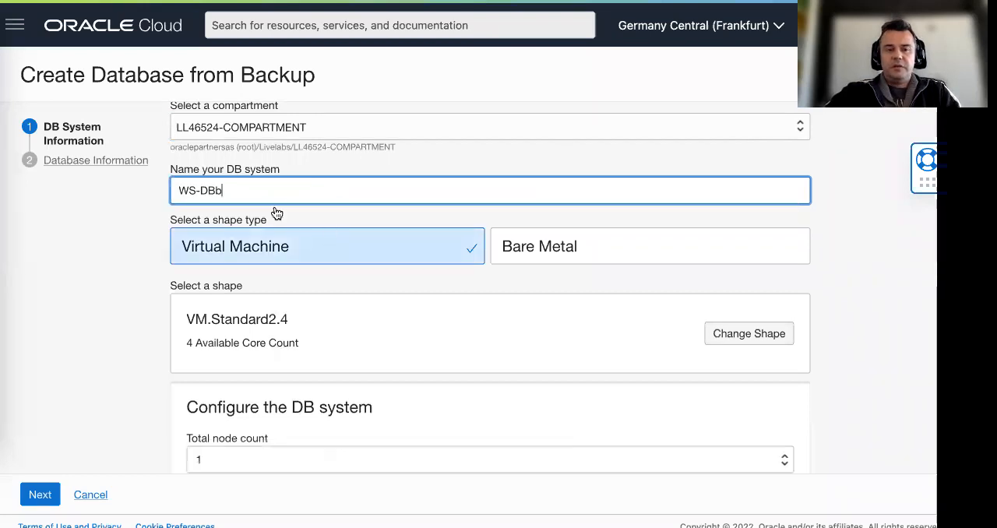
pyautogui.scroll(-1, 404, 220)
pyautogui.scroll(-2, 432, 212)
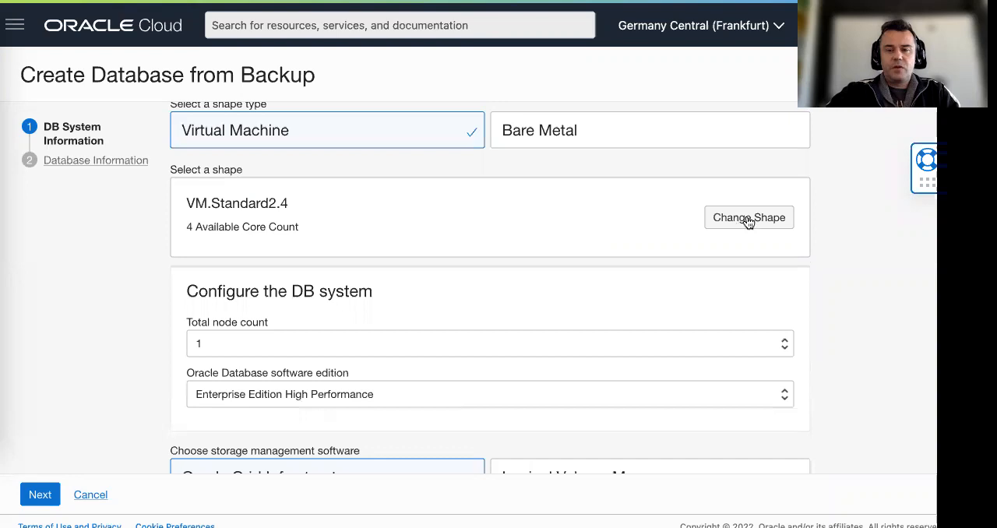
pyautogui.click(747, 218)
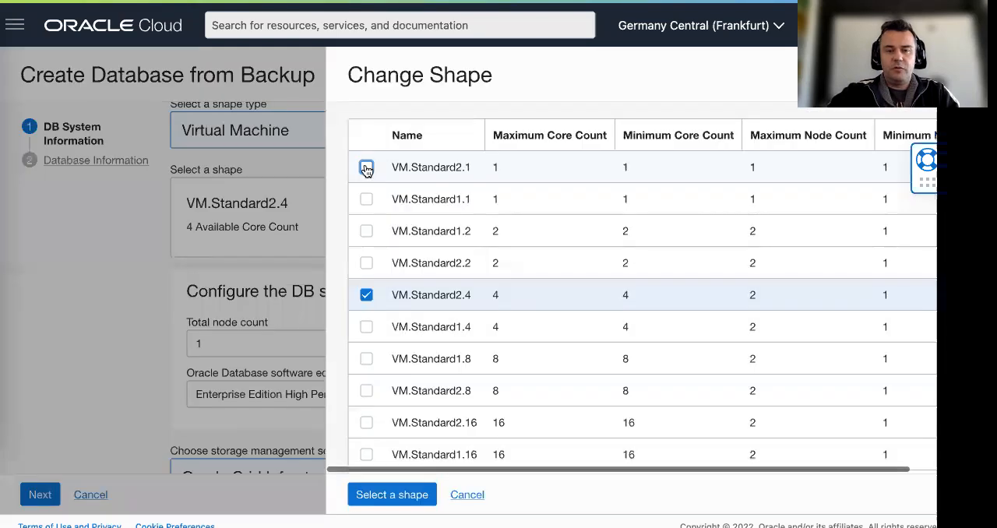
pyautogui.click(366, 169)
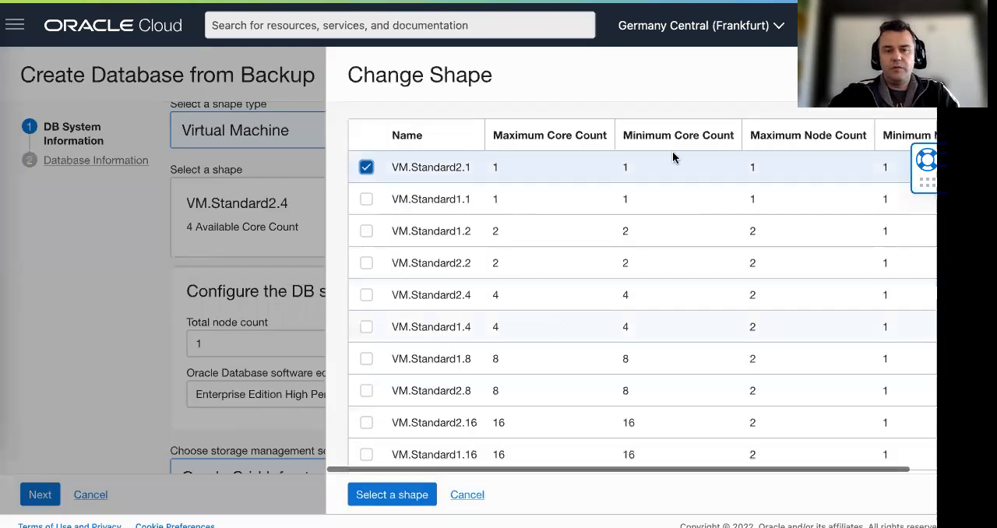
pyautogui.click(398, 497)
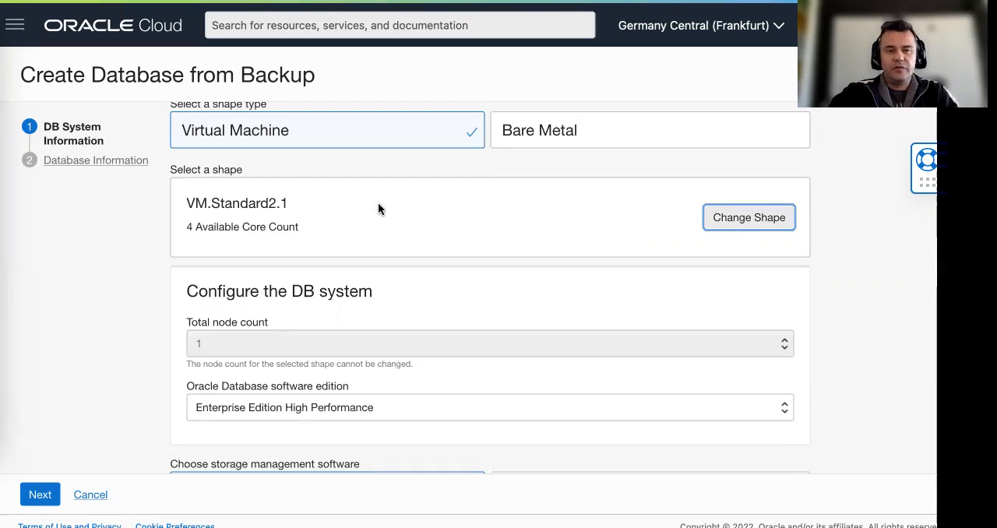
pyautogui.scroll(-1, 388, 203)
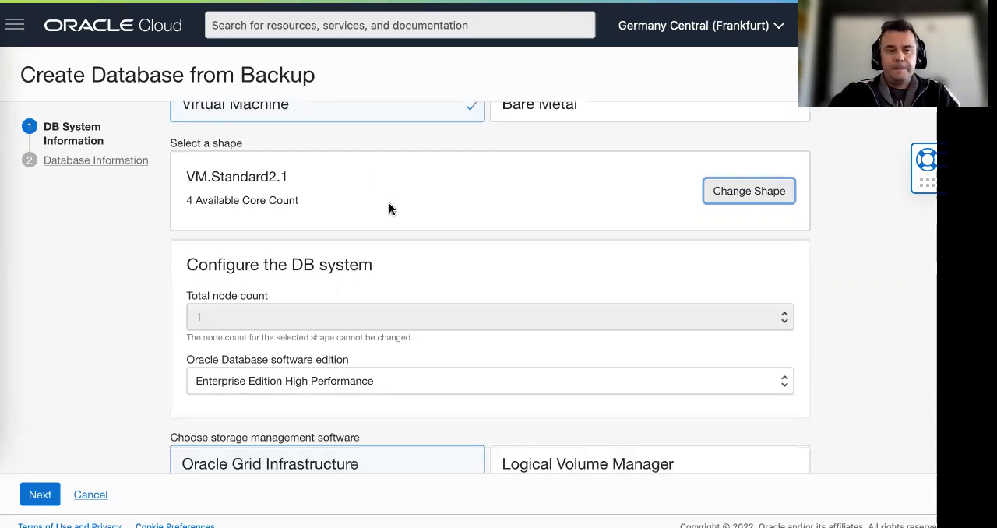
pyautogui.scroll(-2, 389, 202)
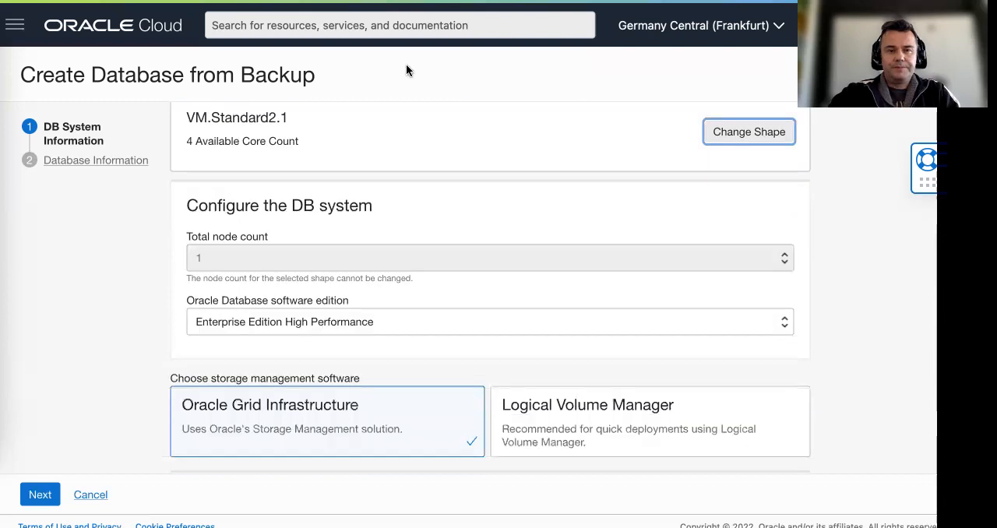
# Following the lab guide, set the software edition to Enterprise Edition Extreme Performance and choose Logical Volume Manager for storage management
pyautogui.hotkey('ctrl', 'Tab')
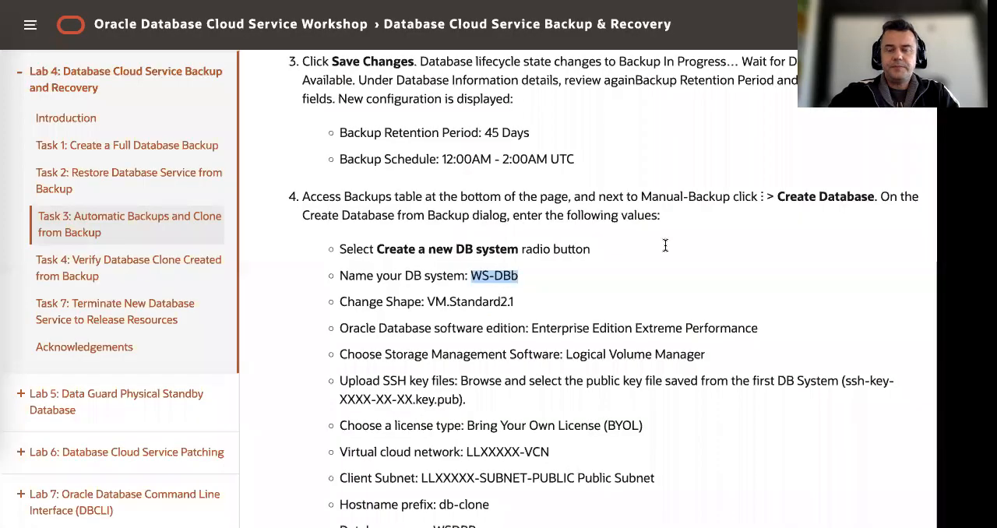
pyautogui.scroll(-2, 546, 238)
pyautogui.moveTo(533, 240); pyautogui.dragTo(784, 246)
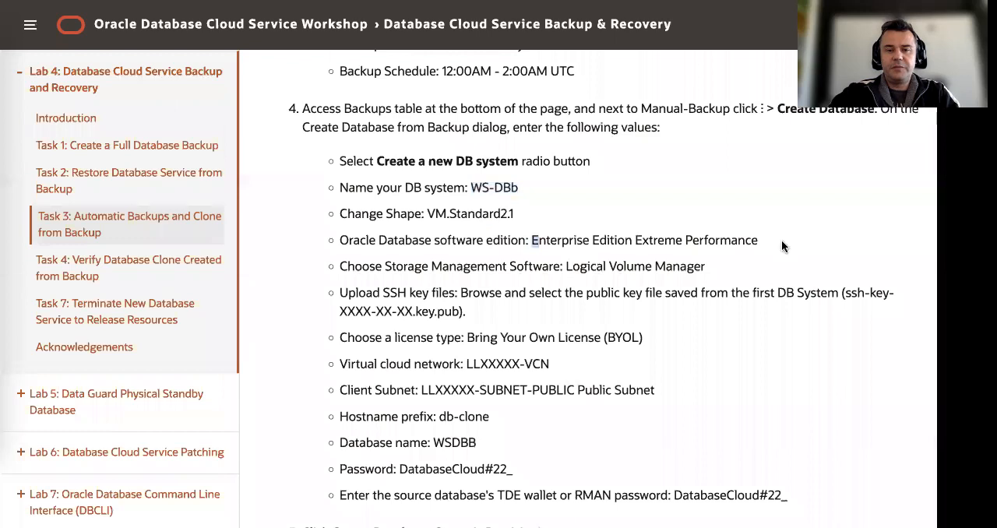
pyautogui.scroll(1, 553, 244)
pyautogui.scroll(-2, 566, 236)
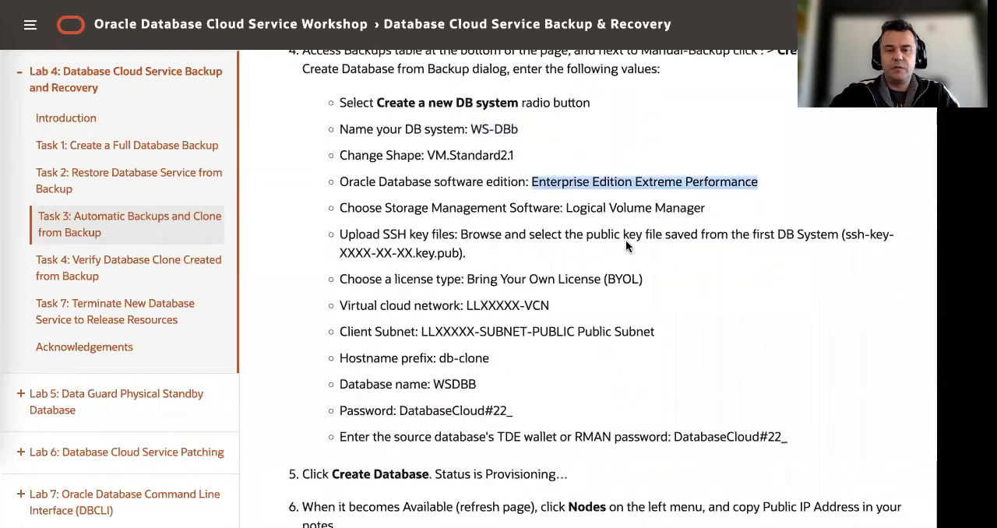
pyautogui.hotkey('ctrl', 'Tab')
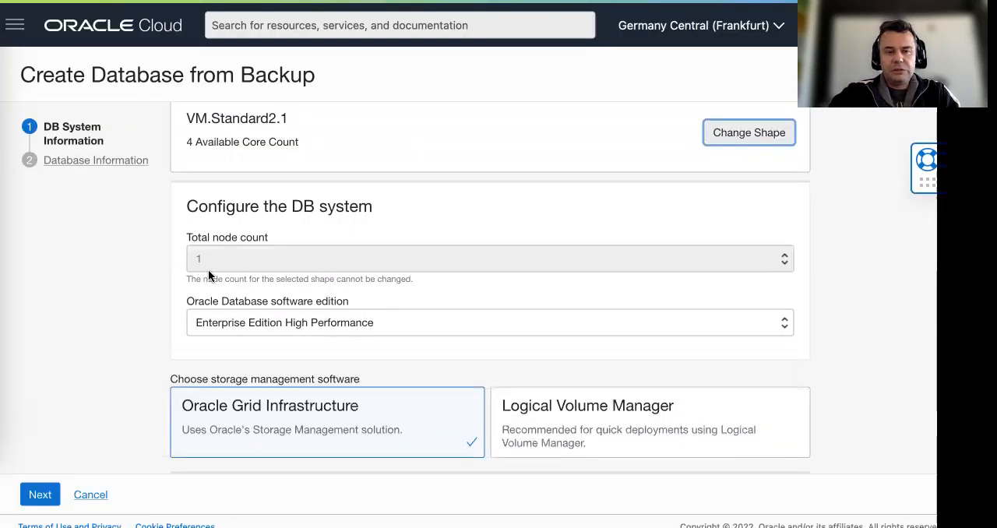
pyautogui.scroll(-3, 398, 281)
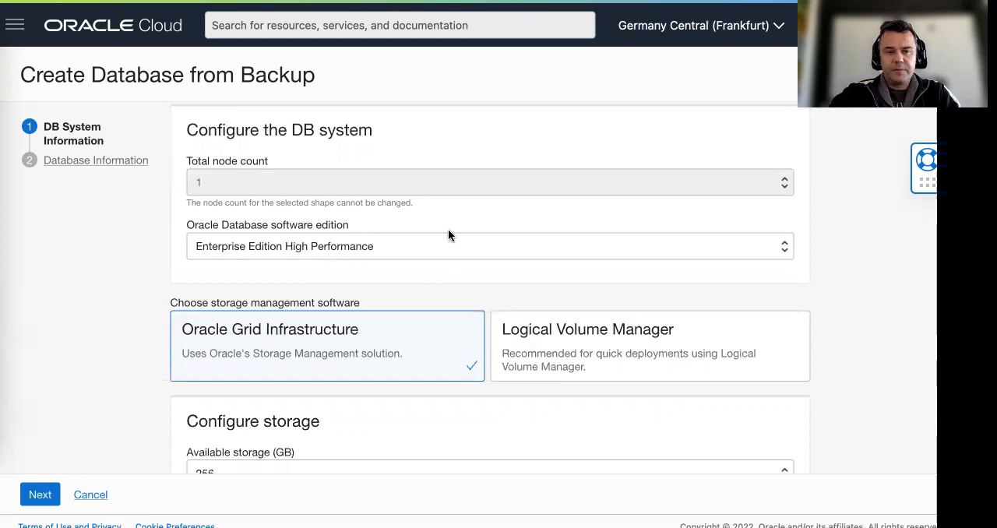
pyautogui.click(448, 237)
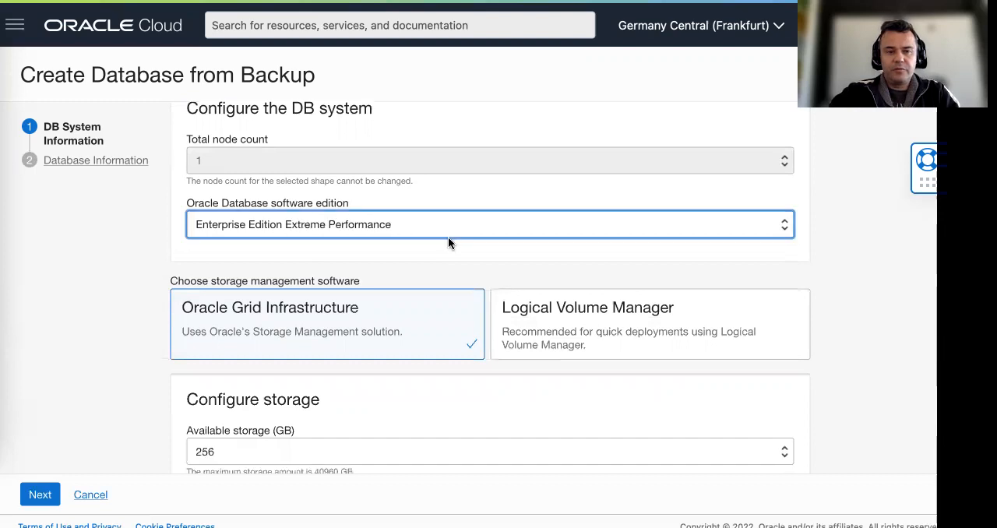
pyautogui.click(599, 324)
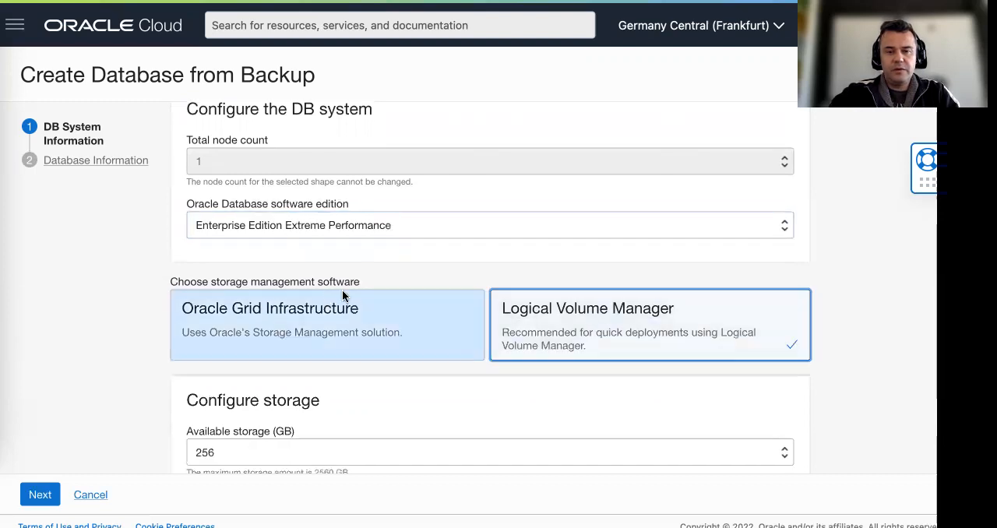
# Switch the SSH keys option to uploading key files and upload ssh-key-2022-01-18.key.pub from the Downloads folder
pyautogui.scroll(-5, 346, 290)
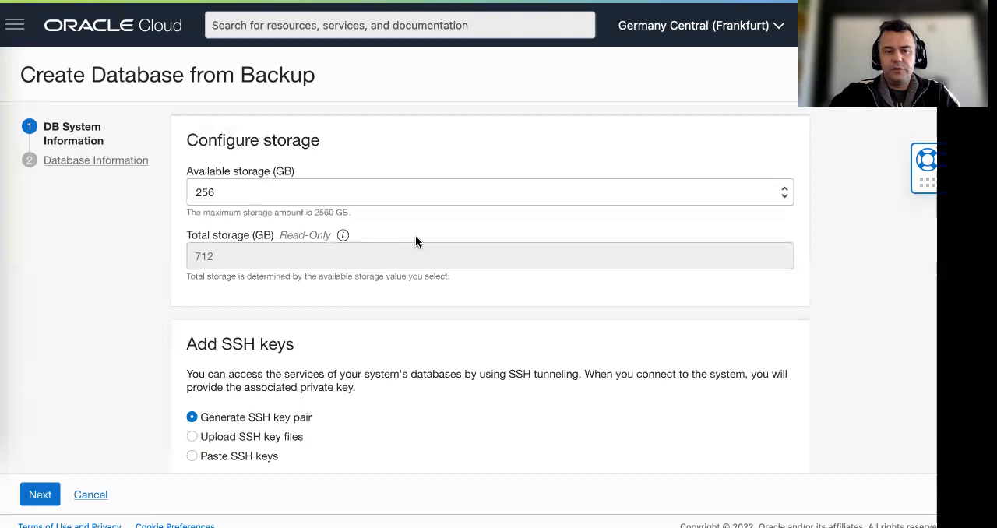
pyautogui.scroll(-4, 470, 247)
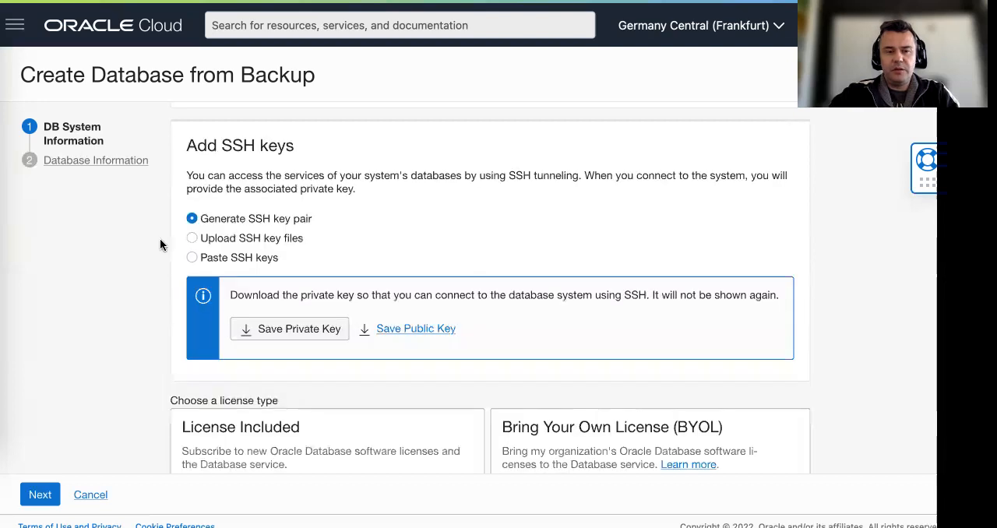
pyautogui.click(192, 238)
pyautogui.click(553, 305)
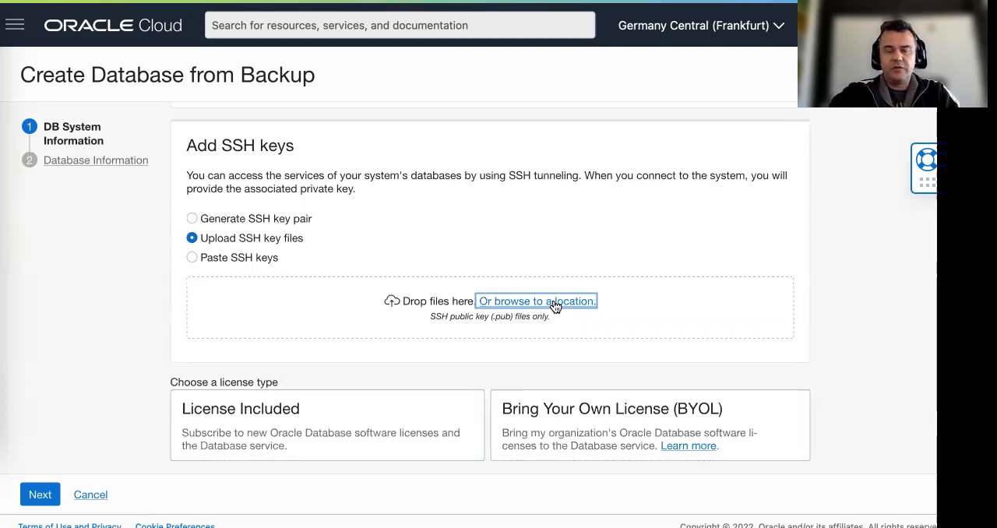
pyautogui.click(553, 305)
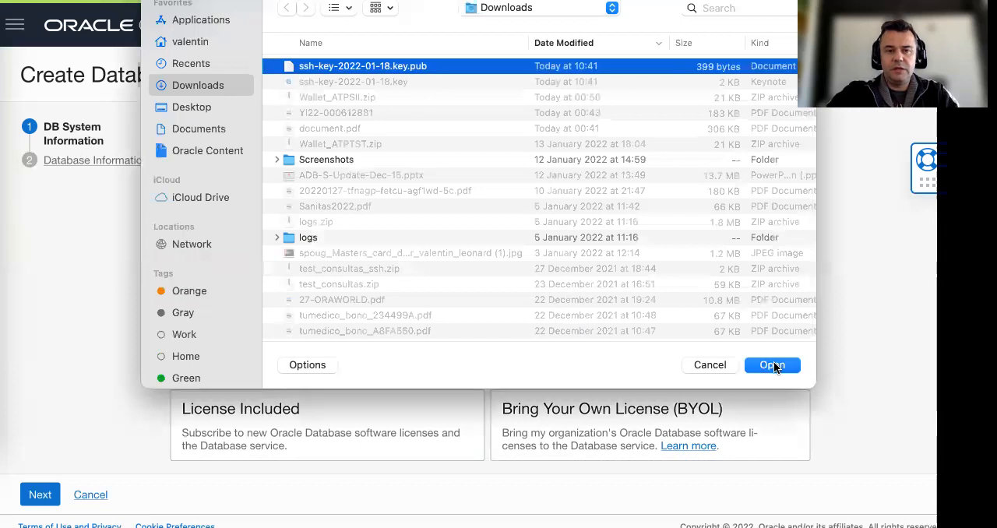
pyautogui.click(774, 365)
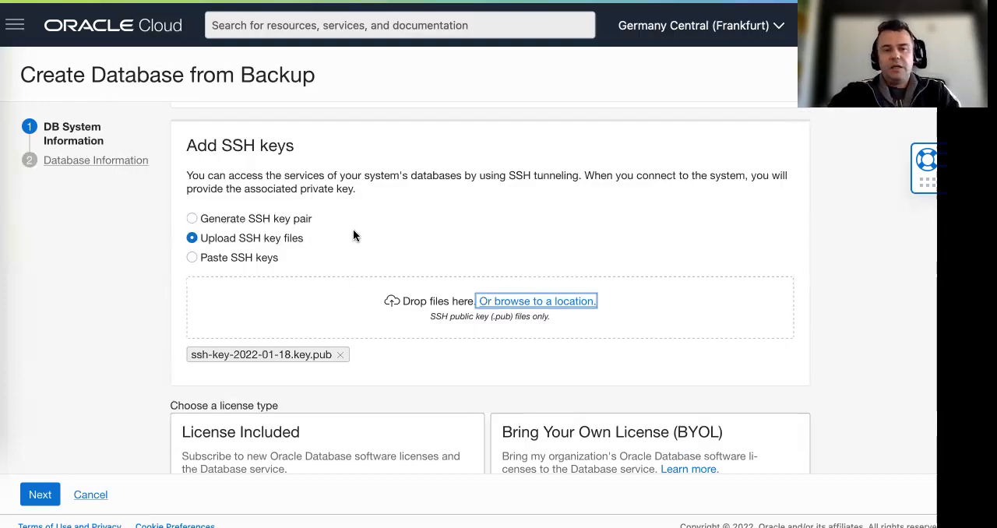
# Choose Bring Your Own License (BYOL) as the license type for the new DB system
pyautogui.scroll(-2, 359, 229)
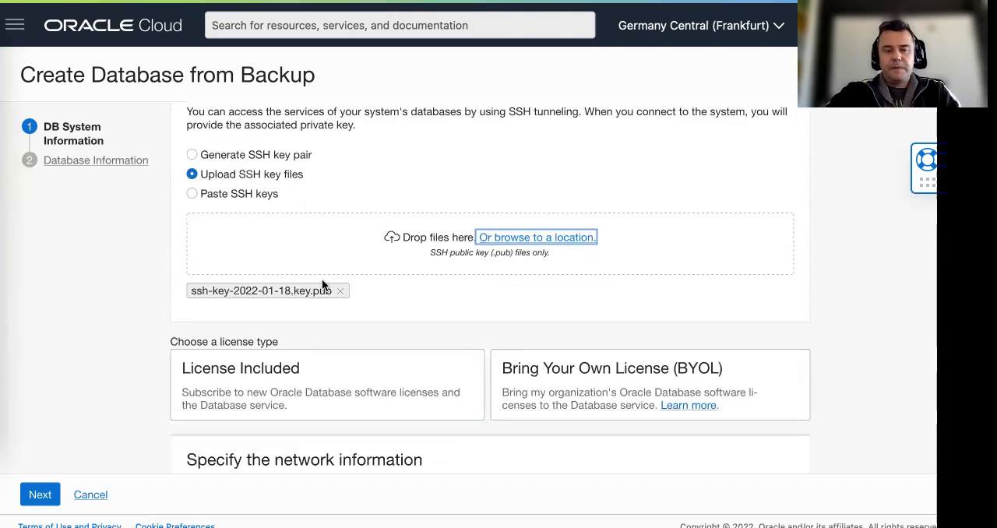
pyautogui.scroll(-3, 591, 256)
pyautogui.click(599, 257)
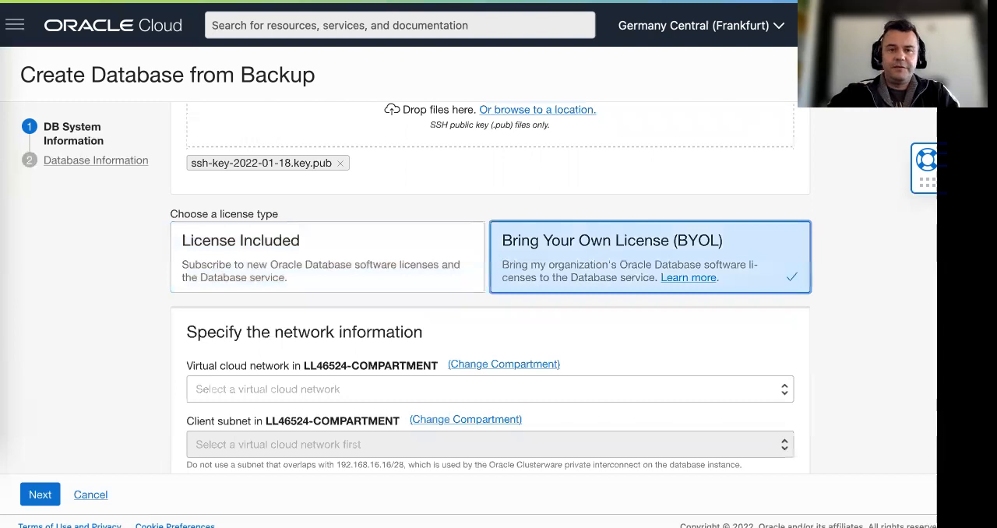
# Look up the virtual cloud network and client subnet in the lab guide and copy the hostname prefix db-clone
pyautogui.hotkey('ctrl', 'Tab')
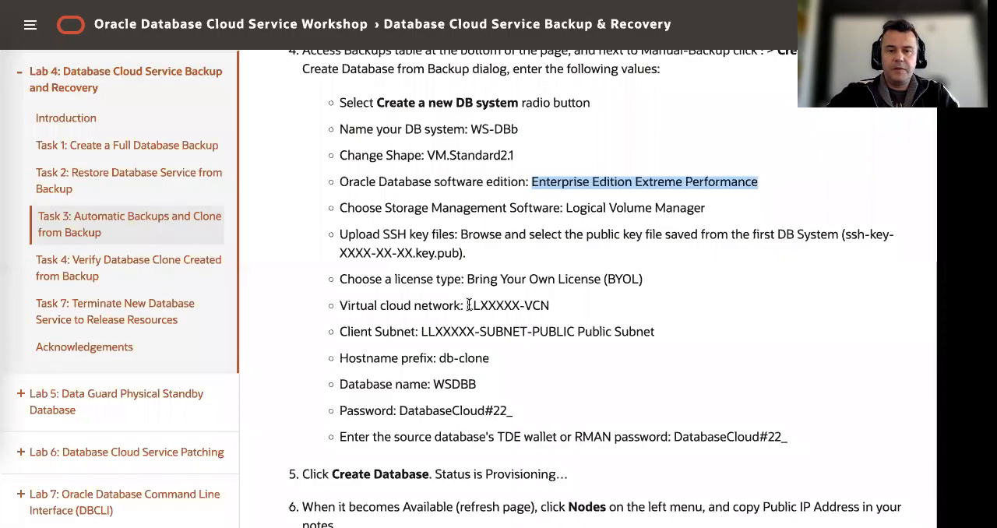
pyautogui.moveTo(466, 305); pyautogui.dragTo(582, 306)
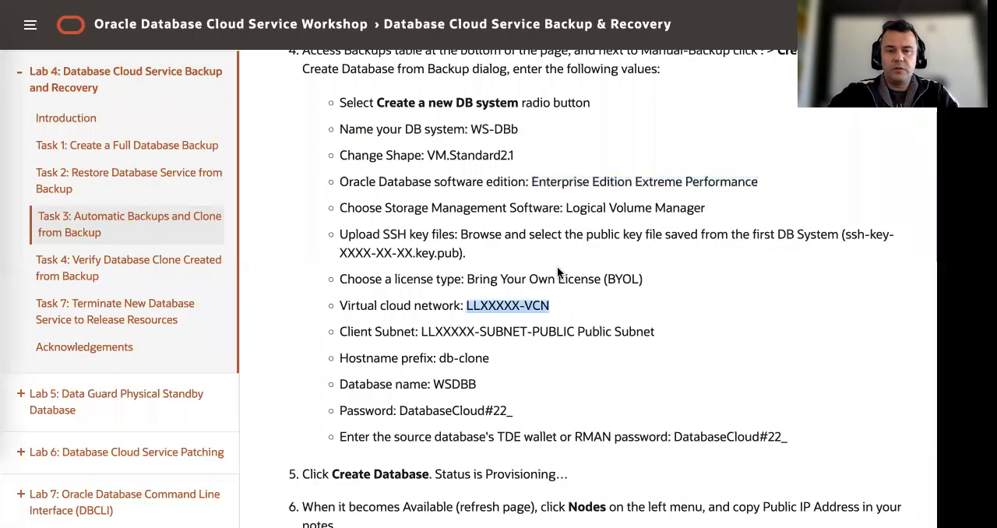
pyautogui.scroll(-1, 557, 267)
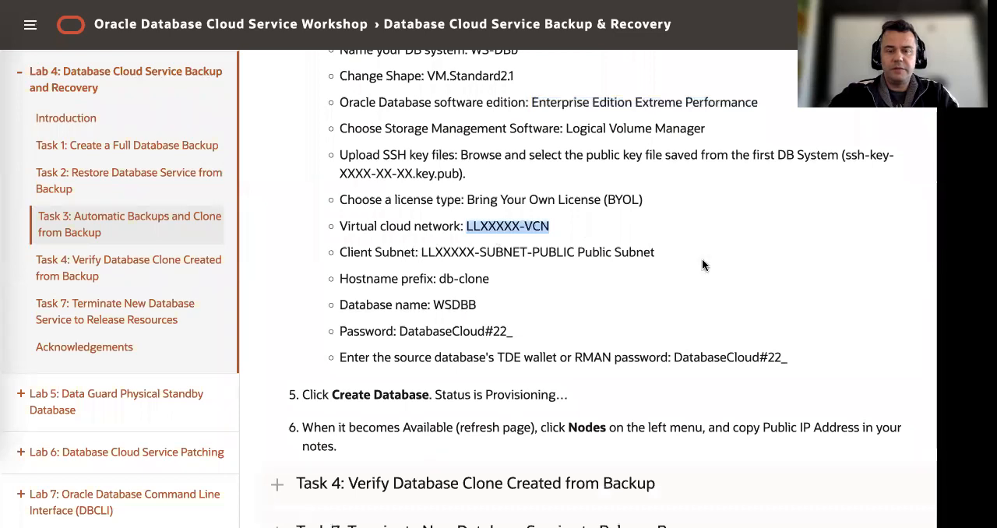
pyautogui.moveTo(702, 258); pyautogui.dragTo(421, 252)
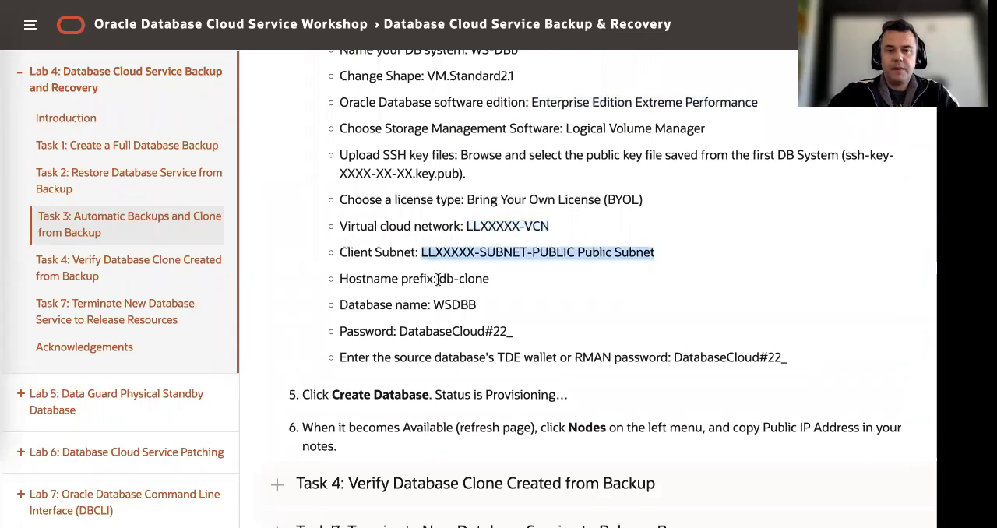
pyautogui.click(485, 279)
pyautogui.moveTo(513, 278); pyautogui.dragTo(439, 279)
pyautogui.hotkey('ctrl', 'c')
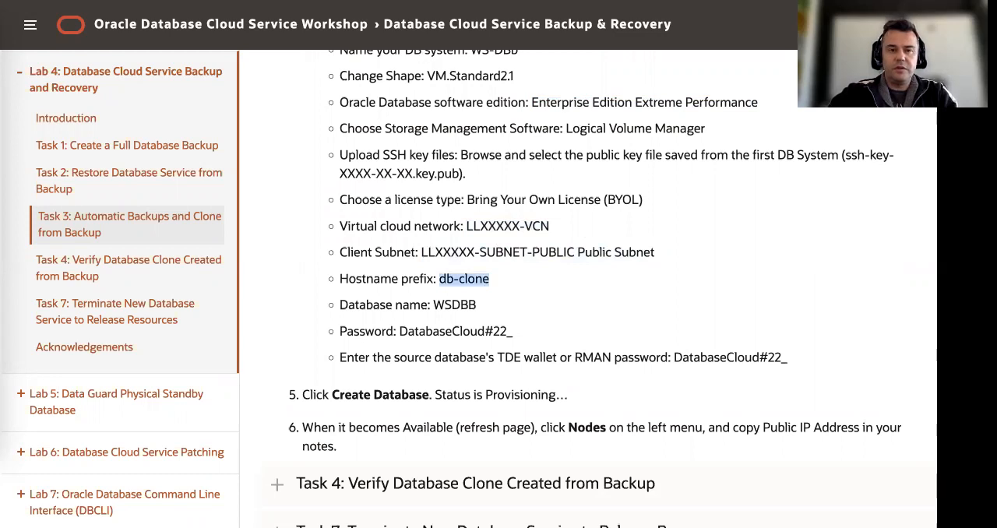
# In the creation form's network information, select virtual cloud network LL46524-VCN and client subnet LL46524-SUBNET-PUBLIC (regional)
pyautogui.hotkey('ctrl', 'Tab')
pyautogui.scroll(-1, 448, 334)
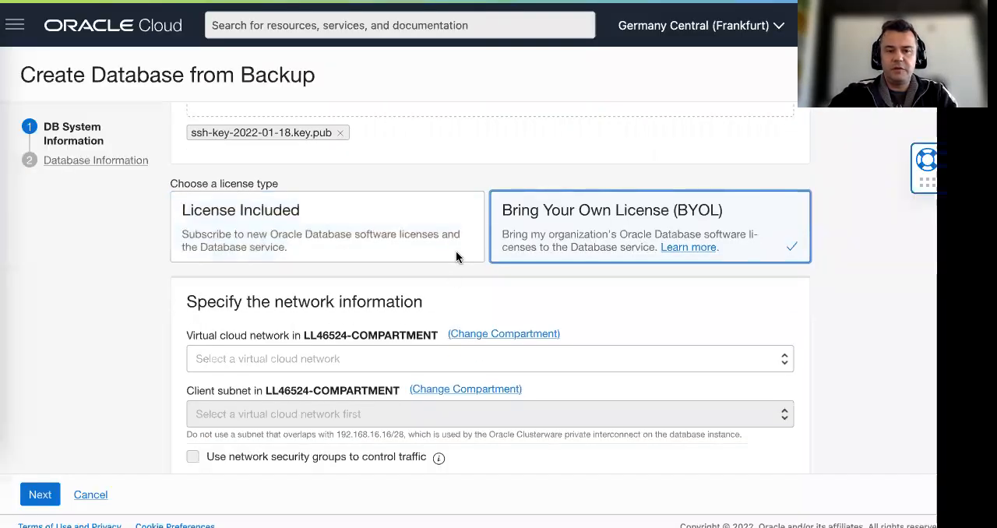
pyautogui.scroll(-2, 455, 256)
pyautogui.click(522, 259)
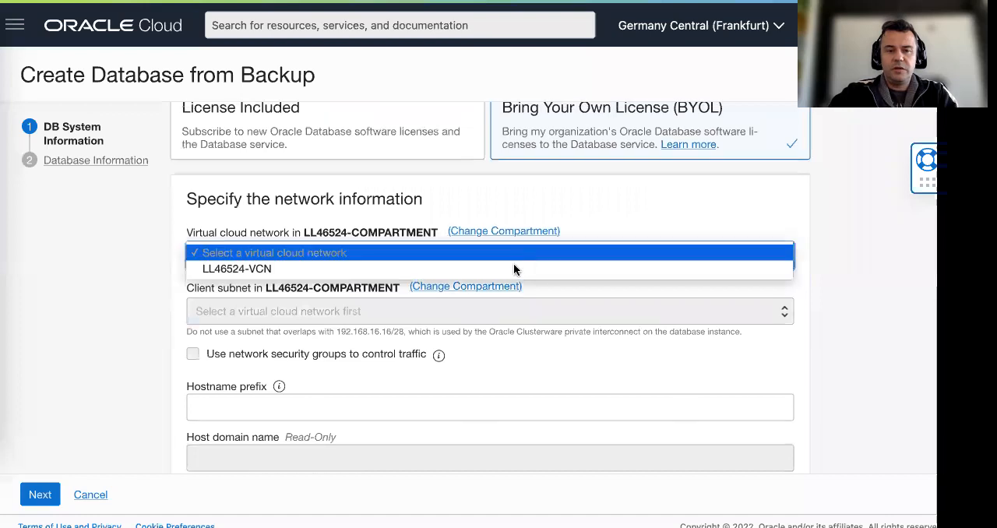
pyautogui.click(514, 269)
pyautogui.scroll(-2, 467, 262)
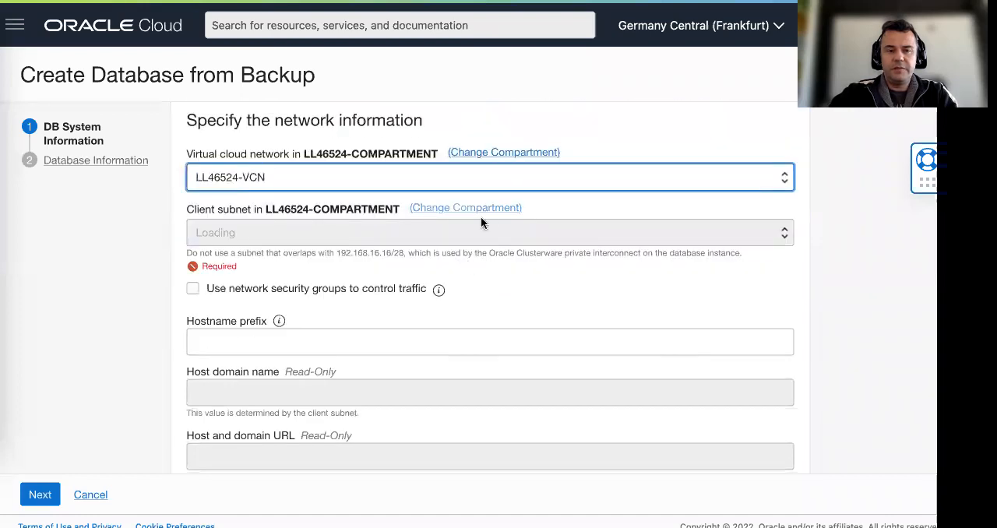
pyautogui.scroll(-1, 487, 221)
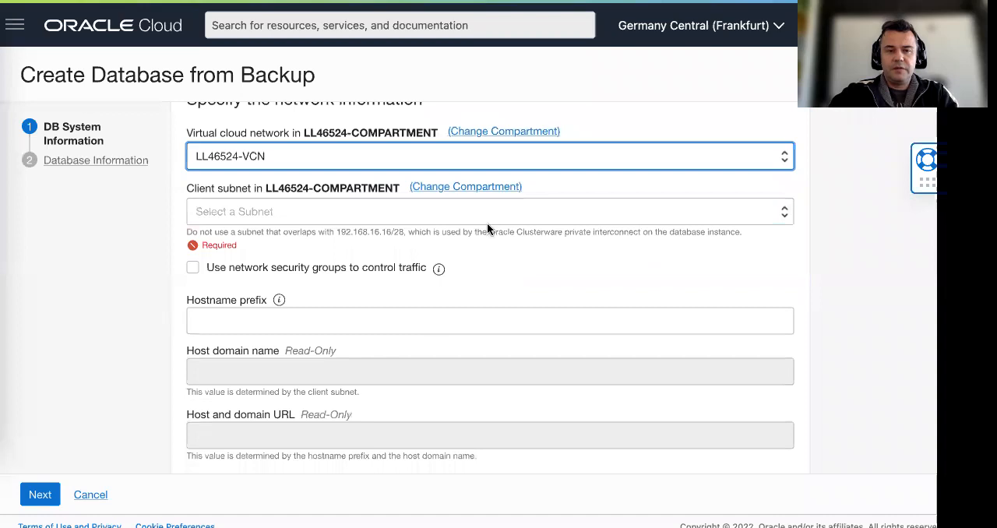
pyautogui.click(487, 221)
pyautogui.click(488, 225)
# Set the hostname prefix to db-clone in the network information
pyautogui.click(334, 307)
pyautogui.hotkey('ctrl', 'v')
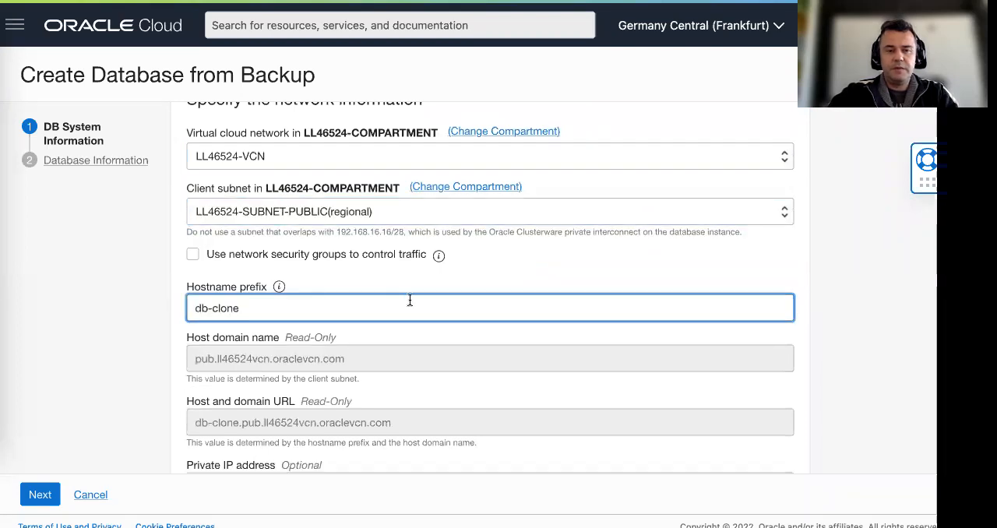
pyautogui.scroll(-3, 409, 299)
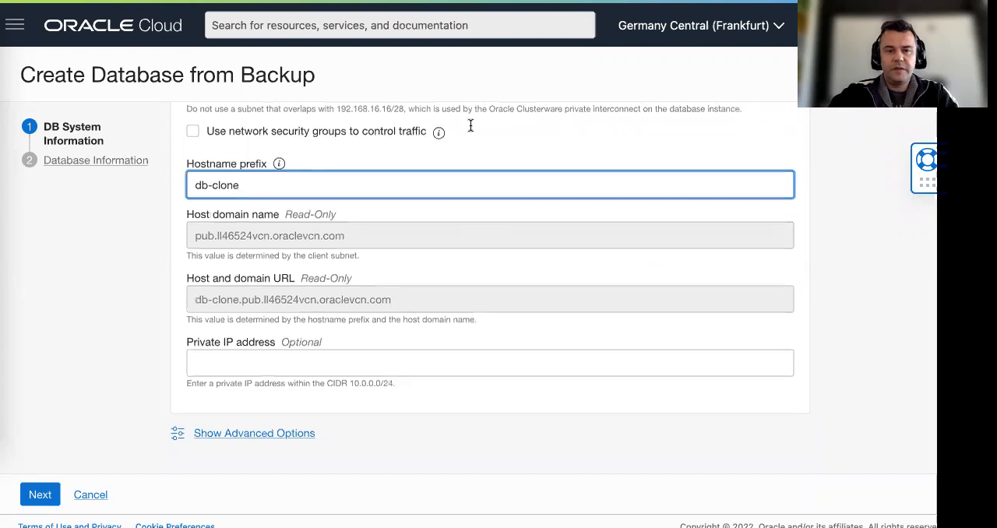
# Copy the database name from the lab guide, proceed to the database information page, and name the database WSDBB
pyautogui.hotkey('alt', 'Tab')
pyautogui.doubleClick(455, 304)
pyautogui.hotkey('ctrl', 'c')
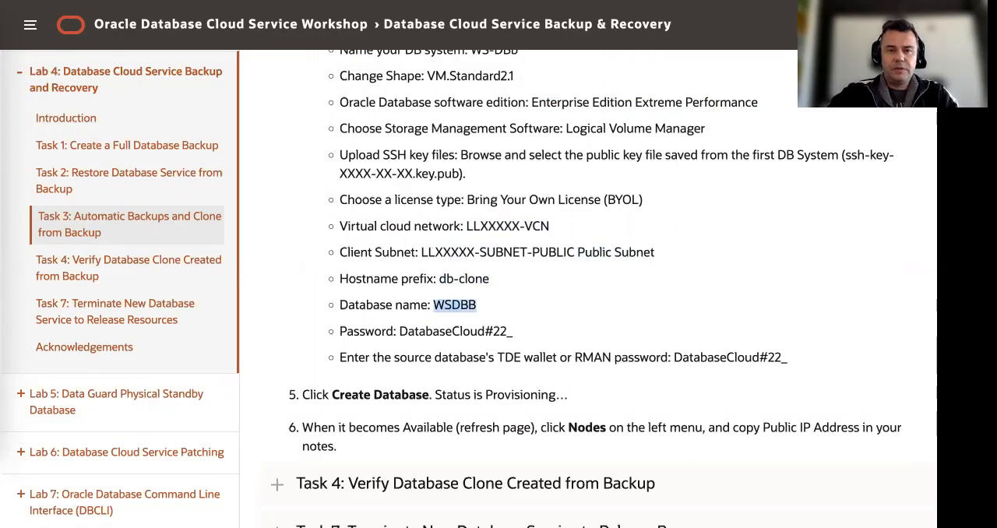
pyautogui.hotkey('alt', 'Tab')
pyautogui.click(39, 495)
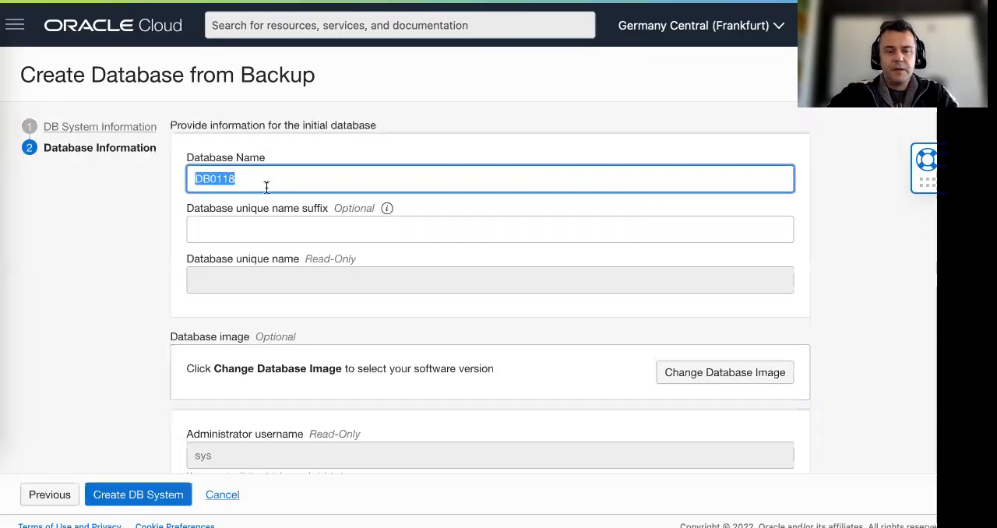
pyautogui.hotkey('ctrl', 'v')
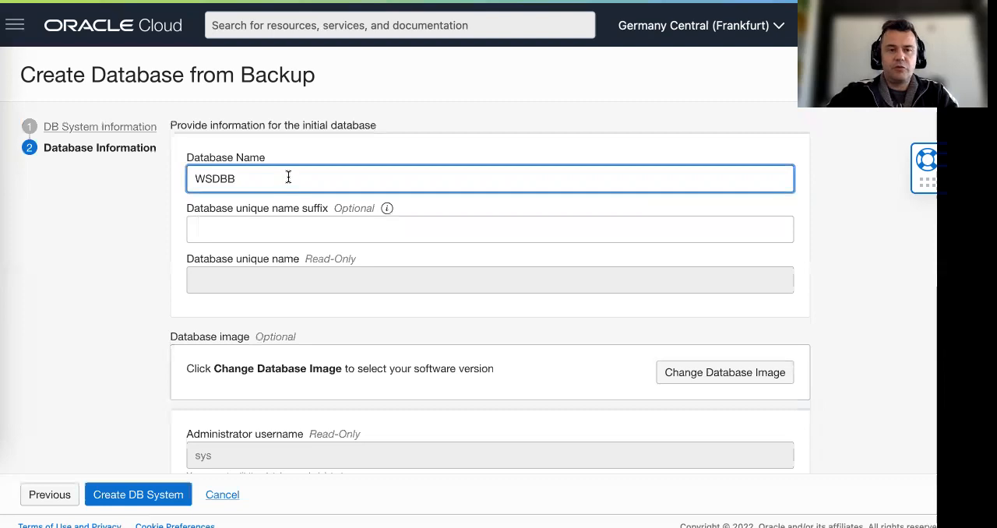
pyautogui.click(260, 232)
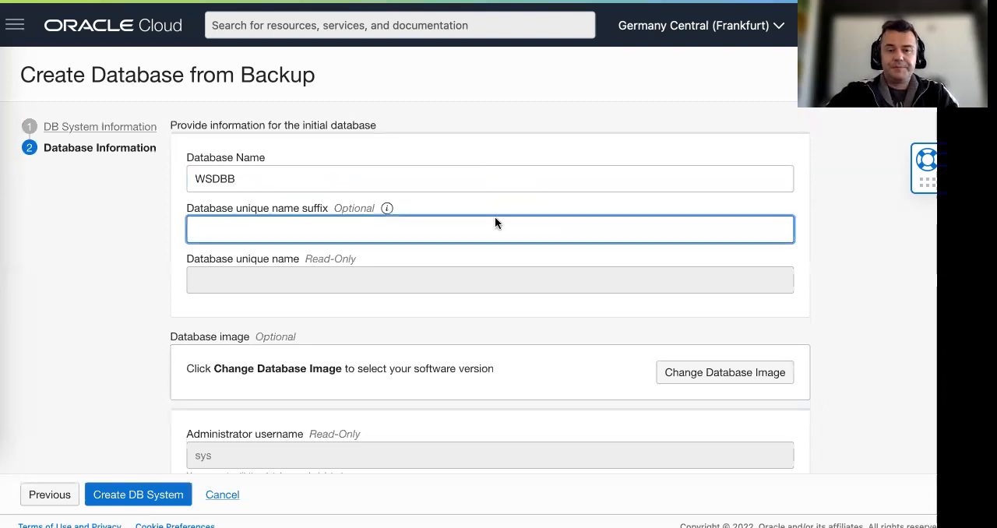
# Copy the database administrator password from the Task 3 values in the lab guide
pyautogui.press('super+Tab')
pyautogui.scroll(-1, 400, 254)
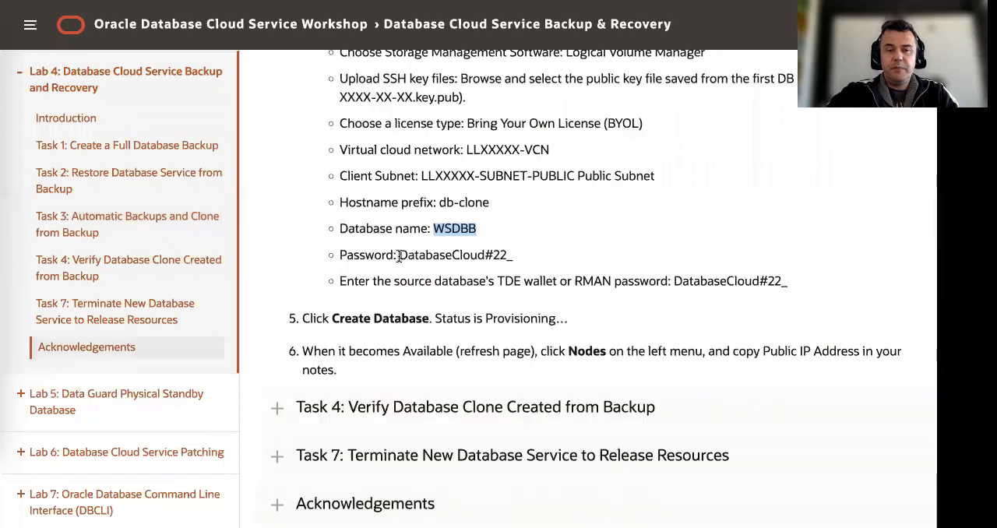
pyautogui.doubleClick(514, 257)
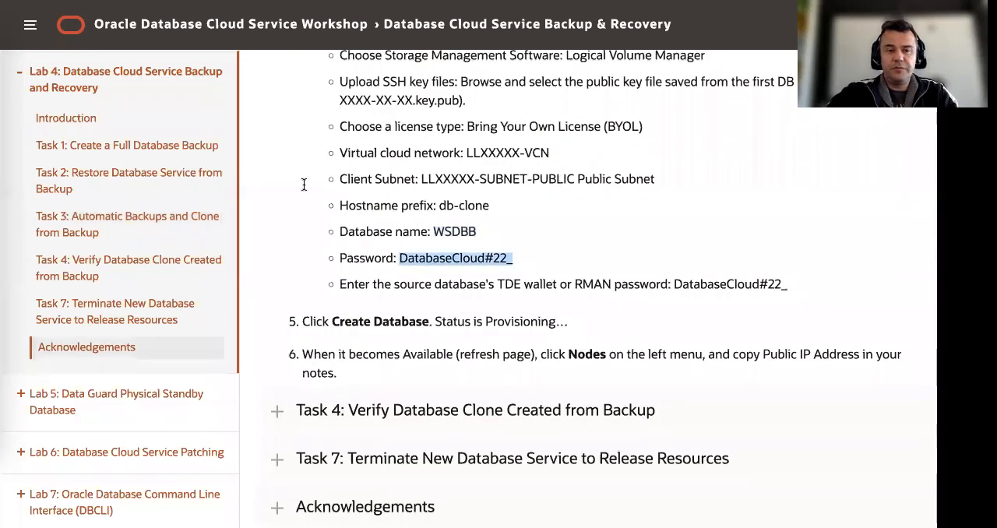
# Fill in the sys administrator password, its confirmation, and the source database's TDE wallet or RMAN password with the copied password
pyautogui.press('super+Tab')
pyautogui.scroll(-3, 277, 267)
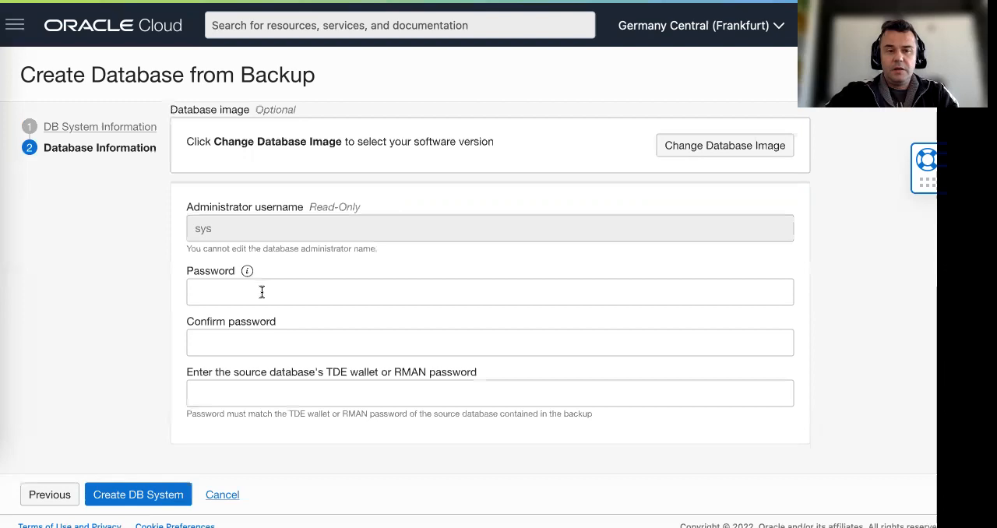
pyautogui.click(268, 302)
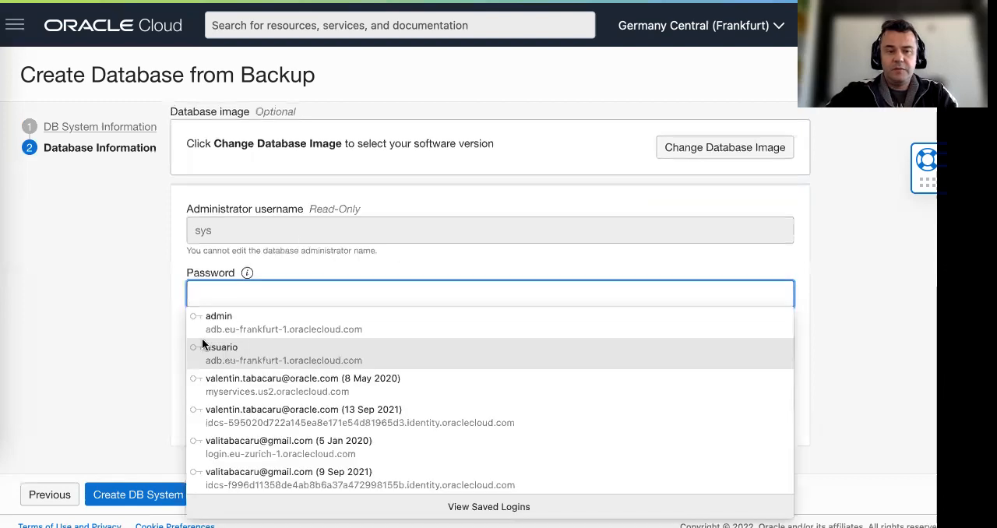
pyautogui.hotkey('ctrl', 'v')
pyautogui.click(236, 345)
pyautogui.press('super+v')
pyautogui.click(207, 391)
pyautogui.press('super+v')
pyautogui.click(130, 208)
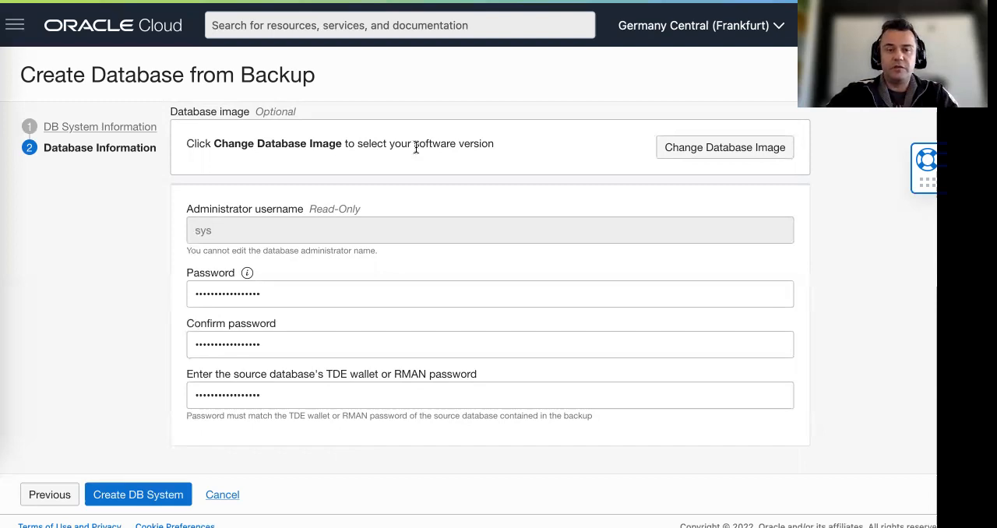
# Check the source database's TDE wallet or RMAN password in the lab guide, and try to create the DB system from the backup
pyautogui.hotkey('ctrl', 'Tab')
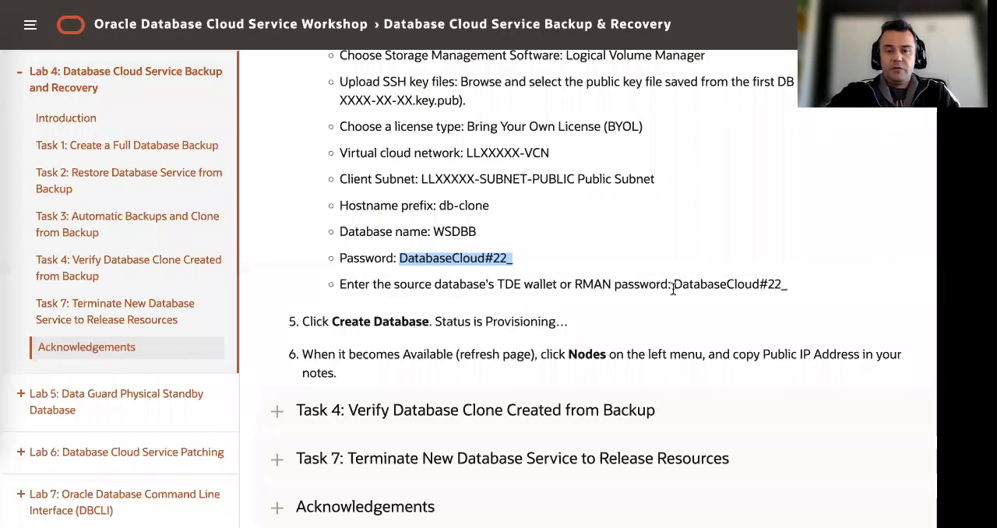
pyautogui.moveTo(673, 283)
pyautogui.mouseDown()
pyautogui.moveTo(798, 287)
pyautogui.moveTo(670, 296)
pyautogui.mouseUp()
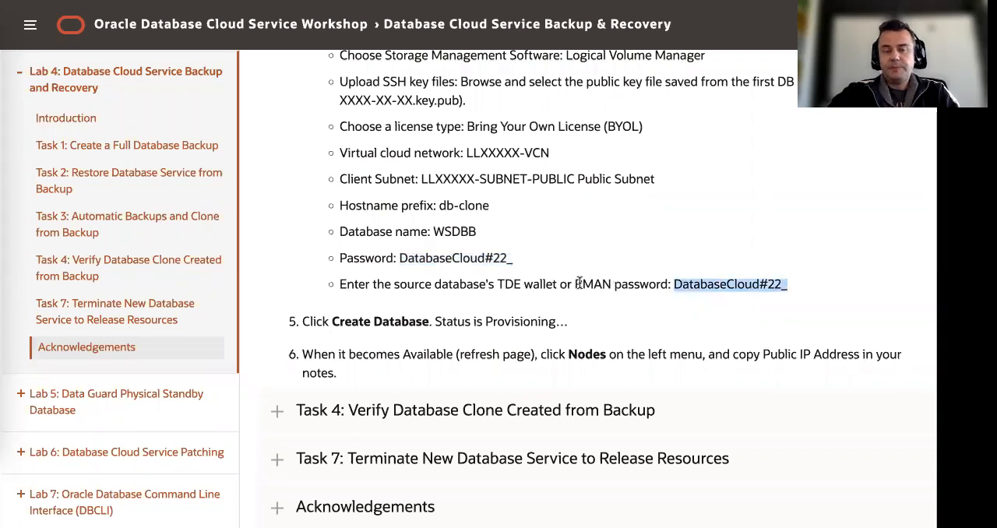
pyautogui.scroll(-1, 545, 282)
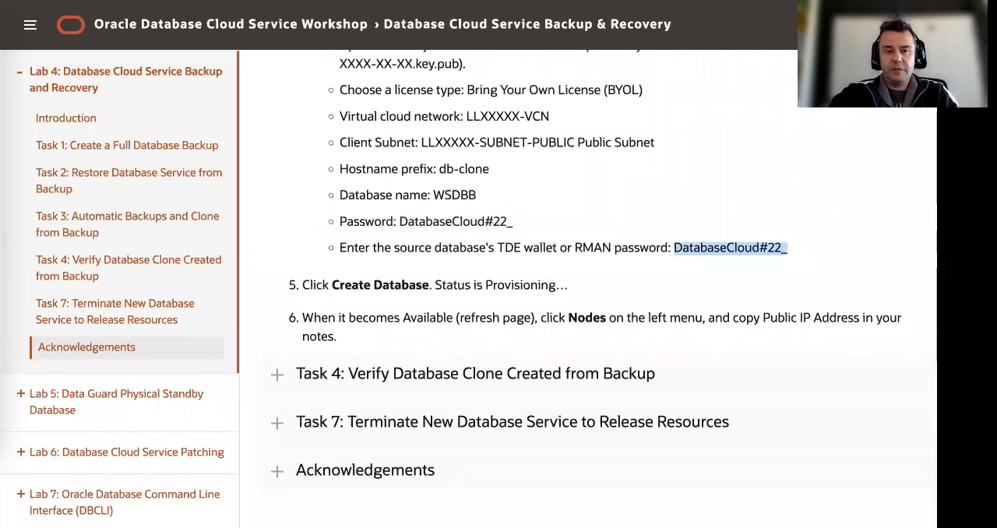
pyautogui.click(316, 1)
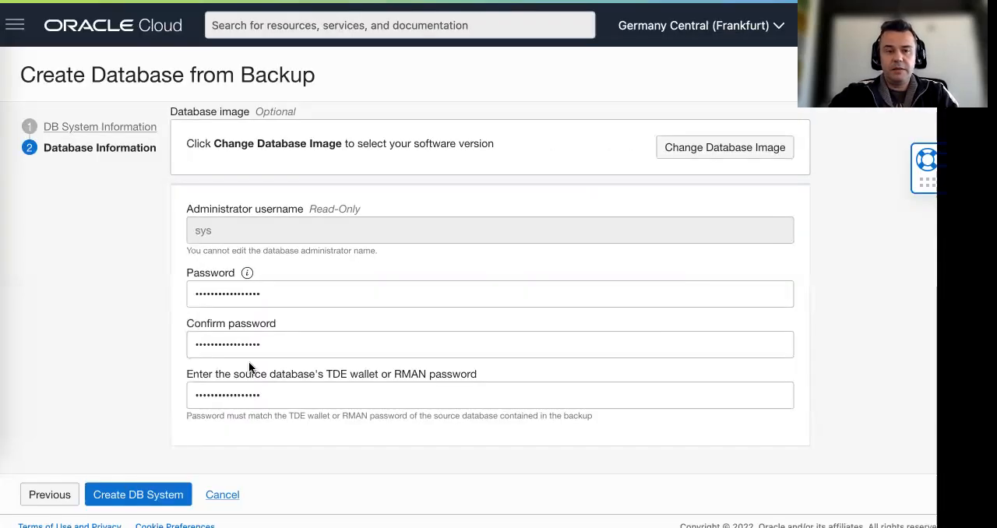
pyautogui.click(134, 492)
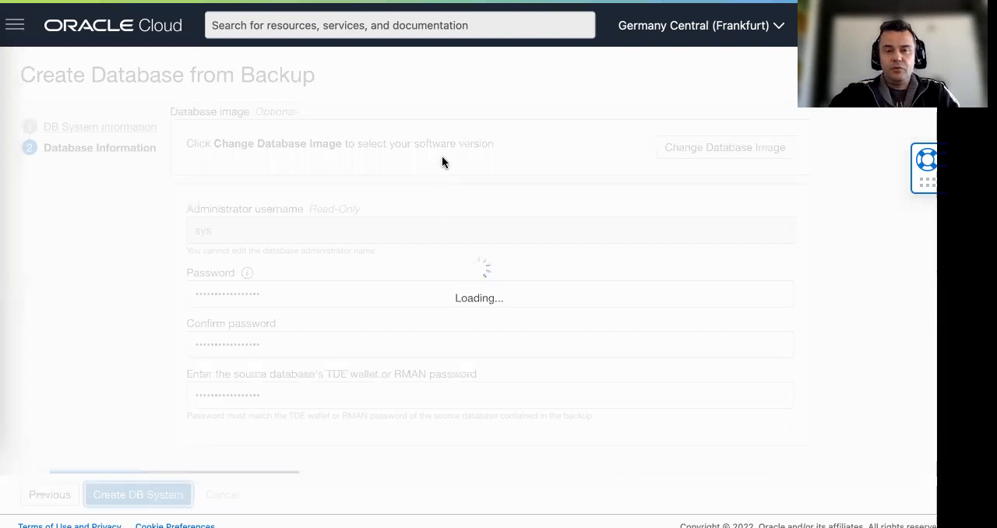
# Read the remaining Task 3 steps in the lab guide and examine the creation error on the Create Database from Backup page
pyautogui.hotkey('ctrl', 'Tab')
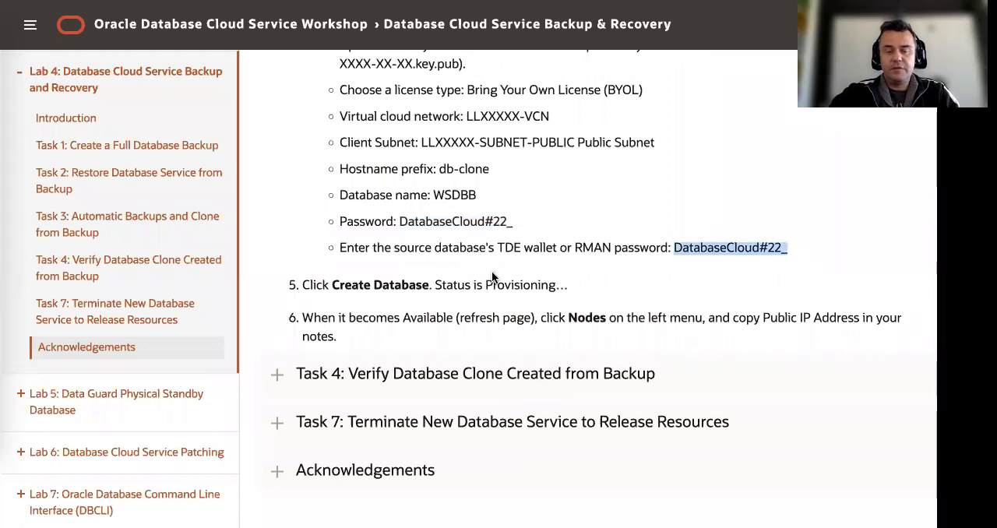
pyautogui.scroll(-1, 492, 277)
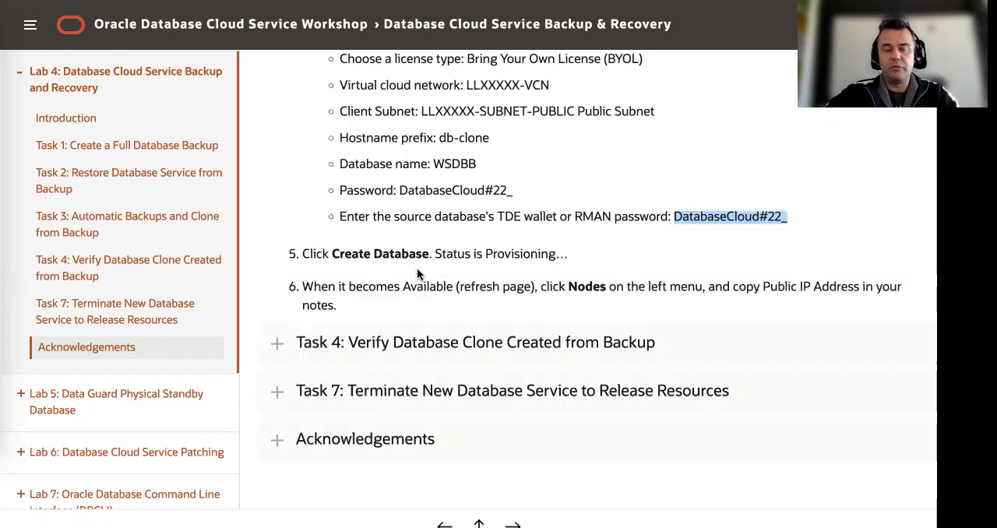
pyautogui.hotkey('ctrl', 'Tab')
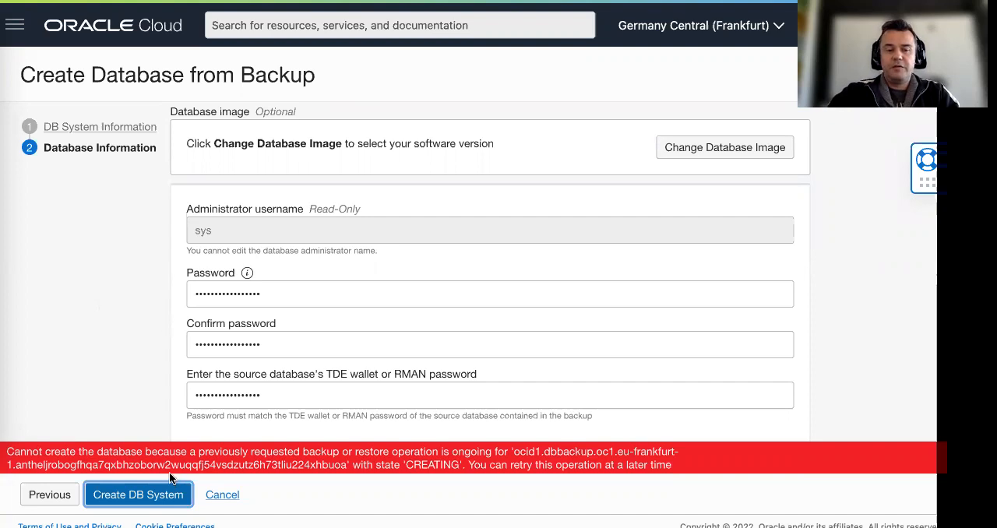
pyautogui.moveTo(199, 451); pyautogui.dragTo(507, 452)
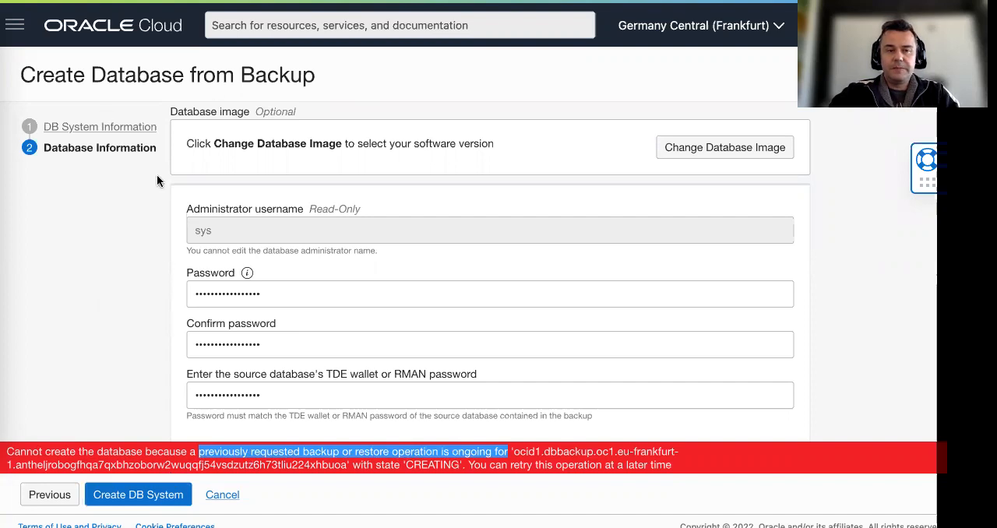
# Open the Bare Metal, VM, and Exadata page of Oracle Database in a separate browser tab
pyautogui.click(13, 29)
pyautogui.rightClick(13, 29)
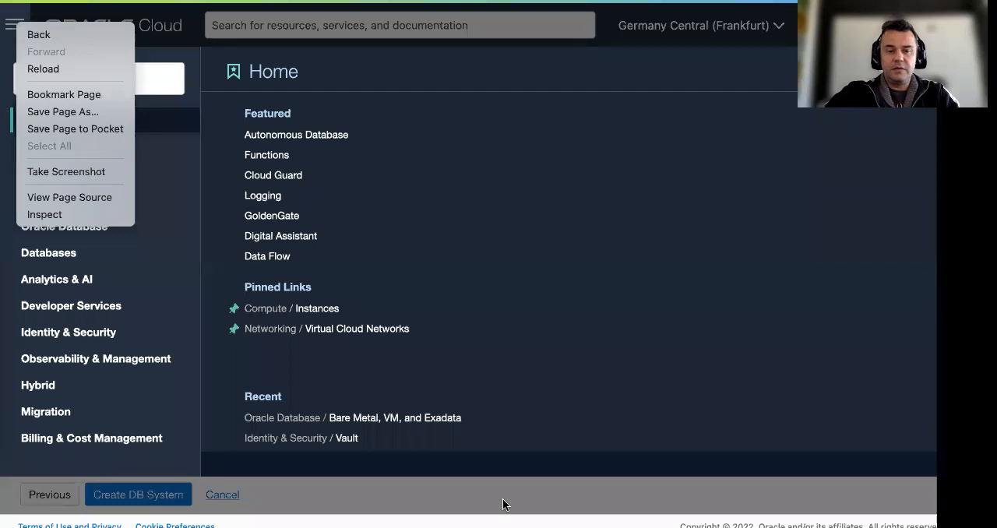
pyautogui.click(165, 235)
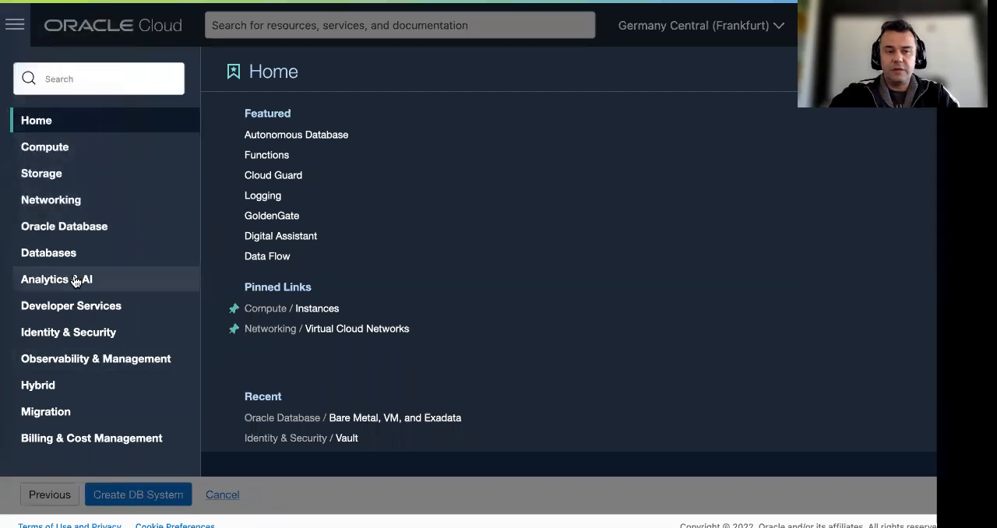
pyautogui.click(67, 225)
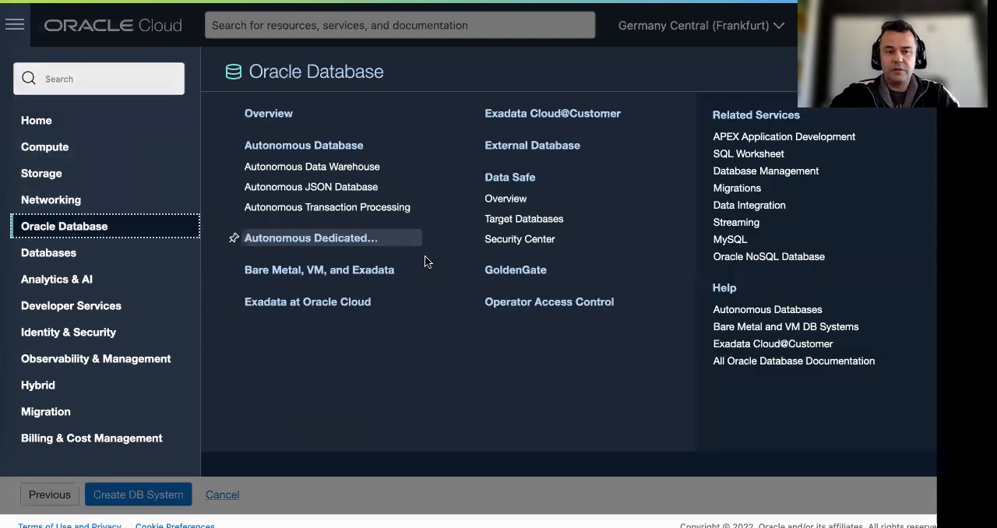
pyautogui.rightClick(319, 268)
pyautogui.click(363, 280)
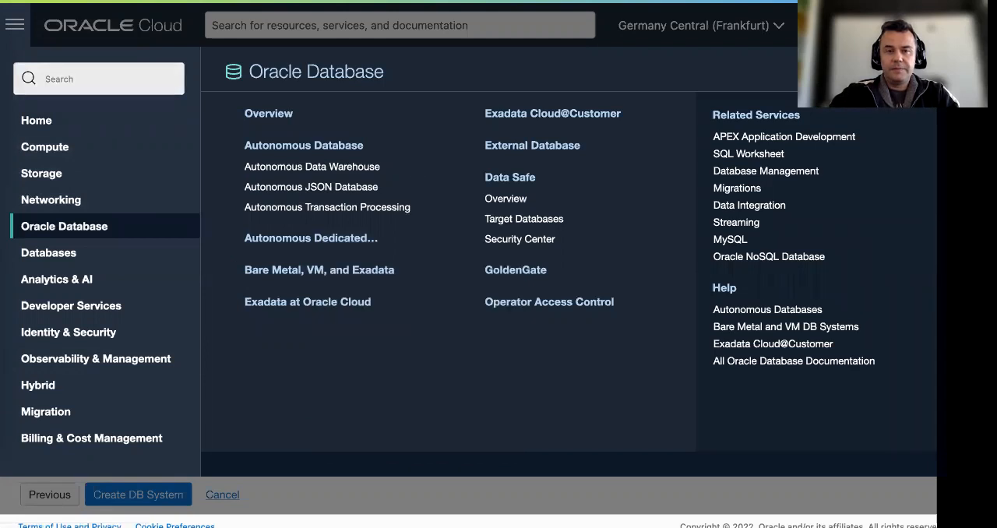
pyautogui.hotkey('ctrl', 'Tab')
pyautogui.hotkey('ctrl', 'shift', 'Tab')
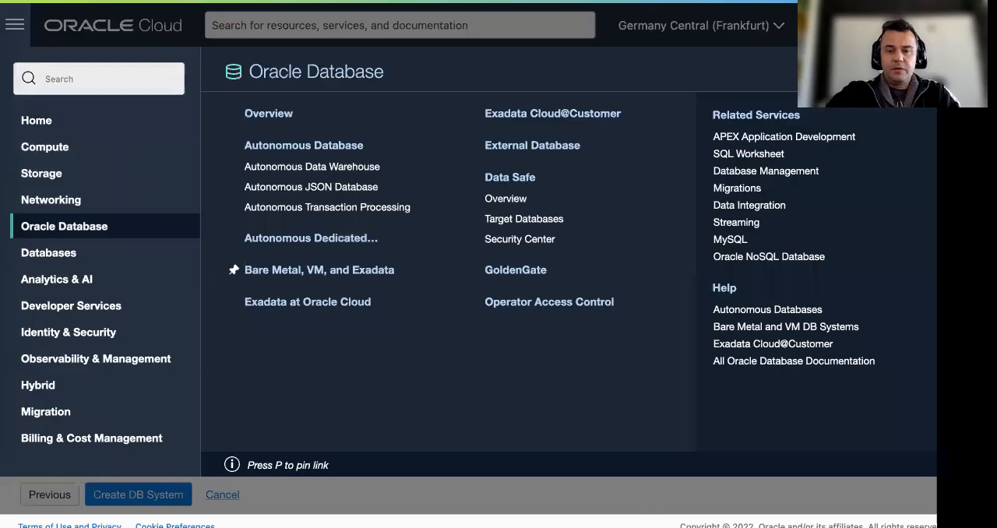
pyautogui.click(620, 508)
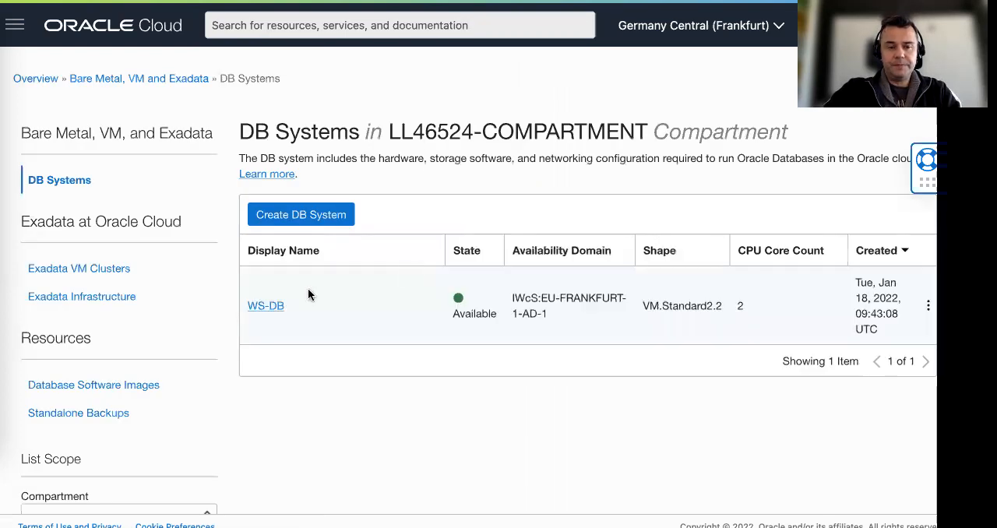
# Open the details of DB system WS-DB and examine the state of its database
pyautogui.click(260, 307)
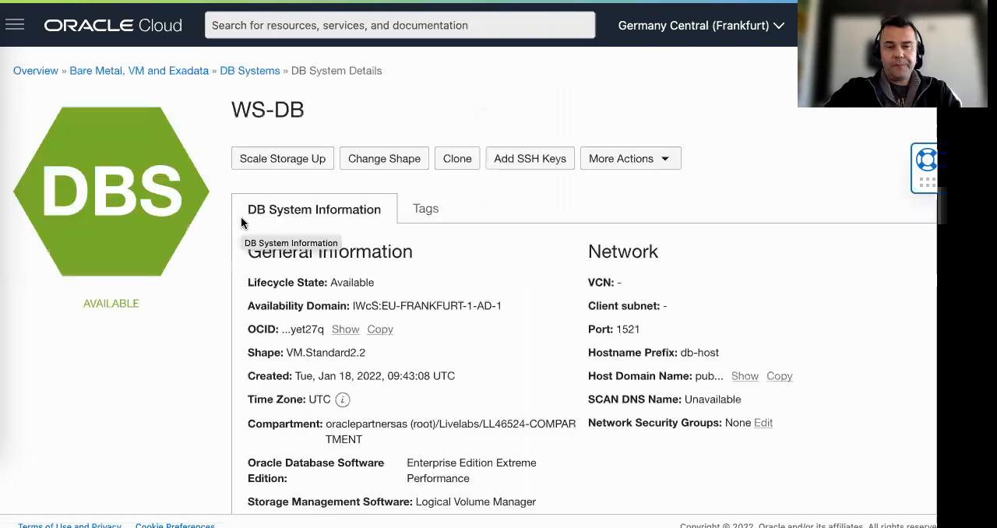
pyautogui.scroll(-5, 224, 238)
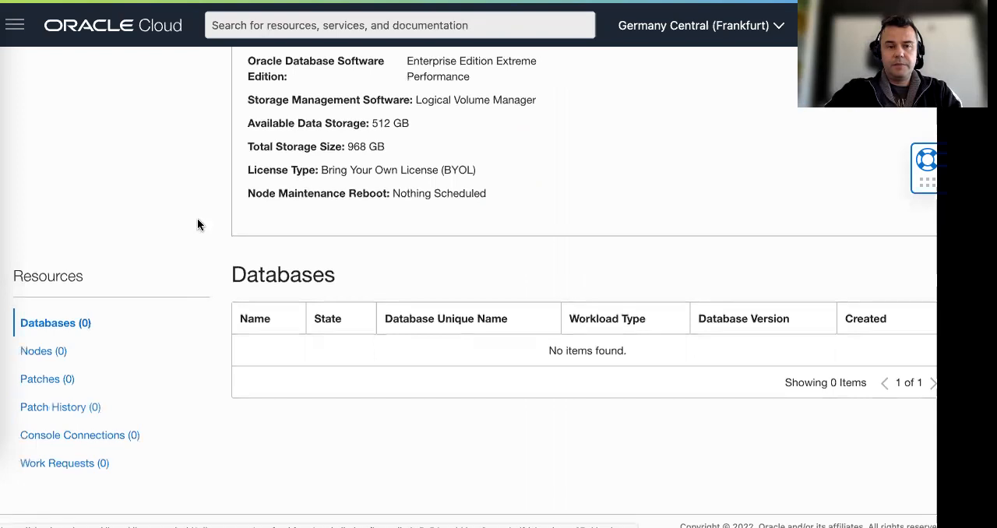
pyautogui.scroll(5, 204, 268)
pyautogui.scroll(-3, 202, 265)
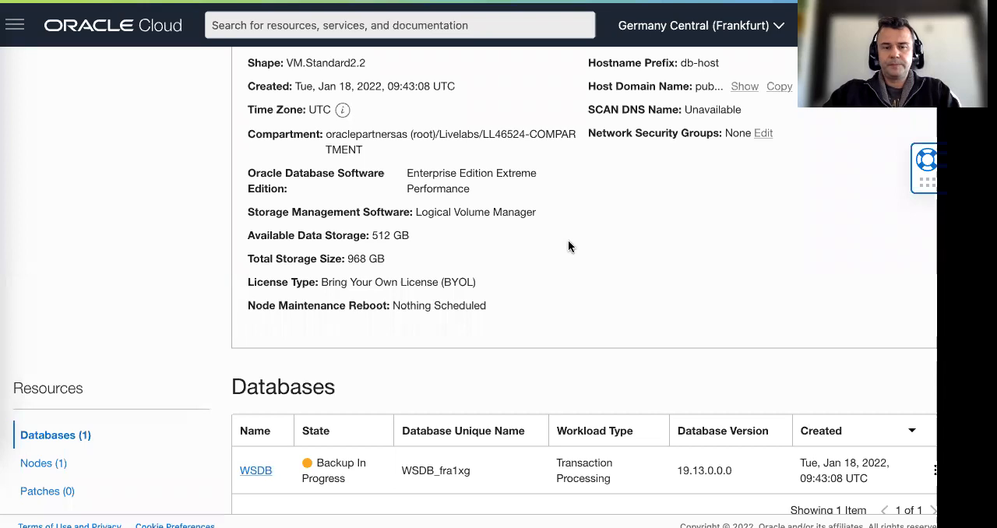
pyautogui.scroll(-2, 567, 241)
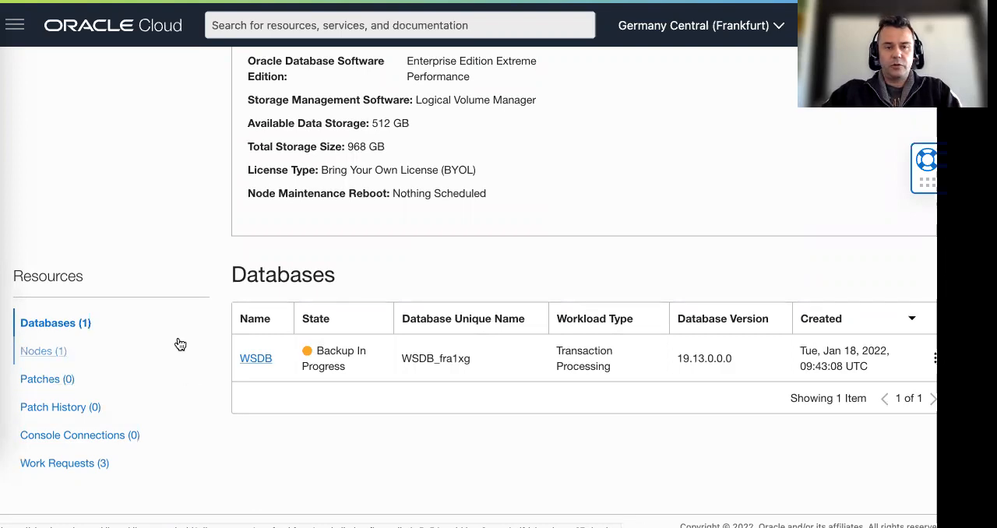
pyautogui.scroll(5, 175, 343)
pyautogui.scroll(-5, 187, 261)
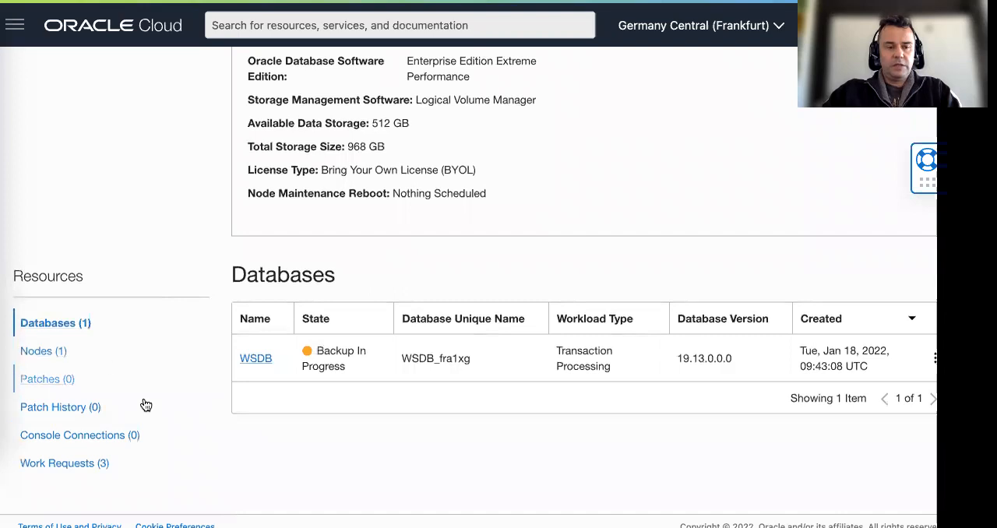
# Check the work requests of WS-DB and return to its list of databases
pyautogui.click(85, 463)
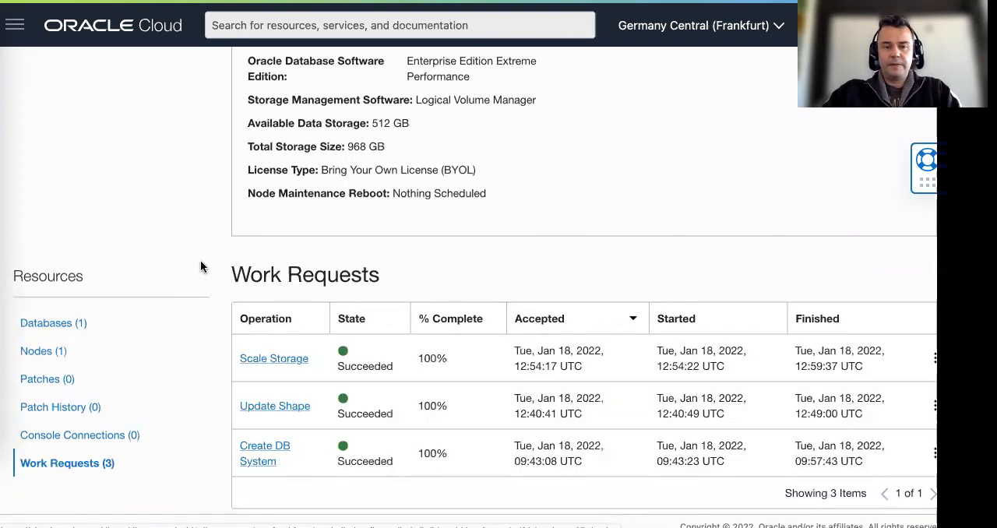
pyautogui.scroll(-1, 200, 267)
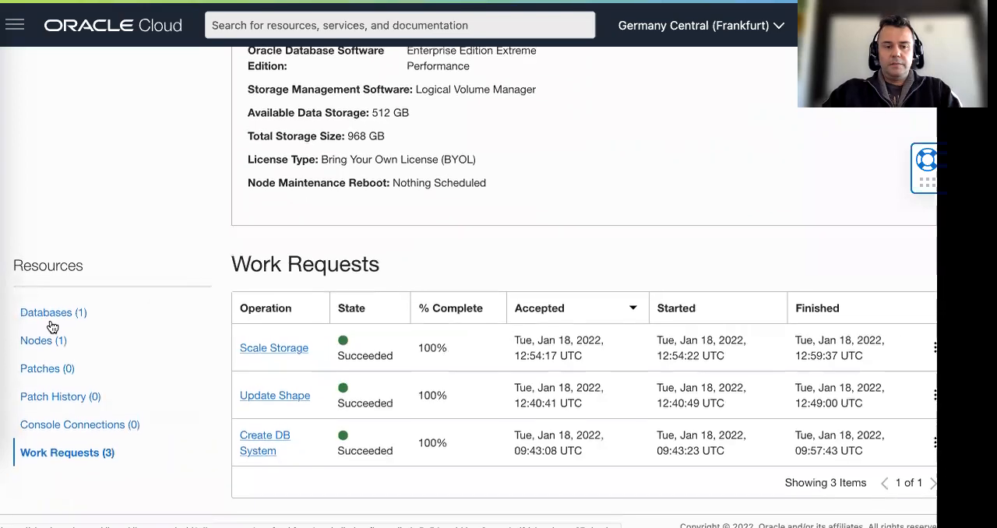
pyautogui.click(47, 314)
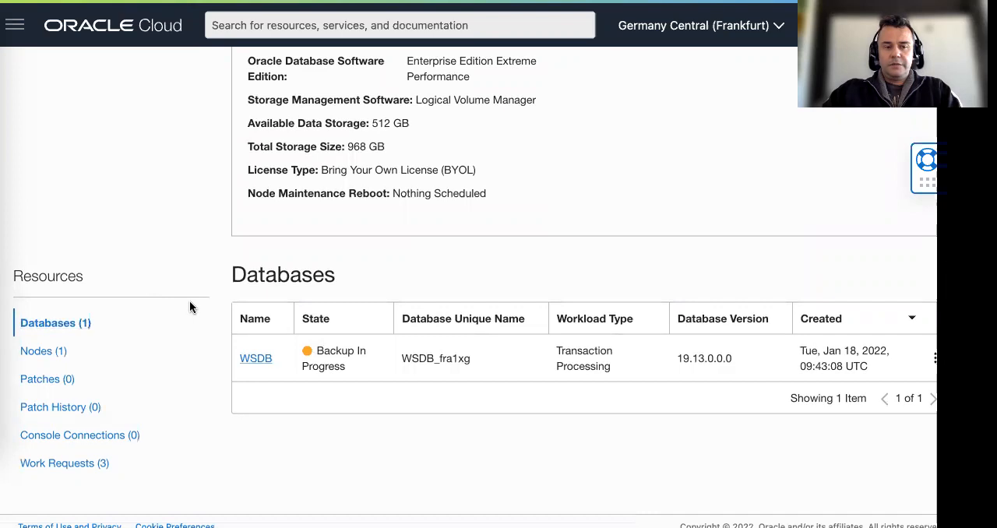
# Open the WSDB database details and examine its backups and work requests
pyautogui.click(259, 397)
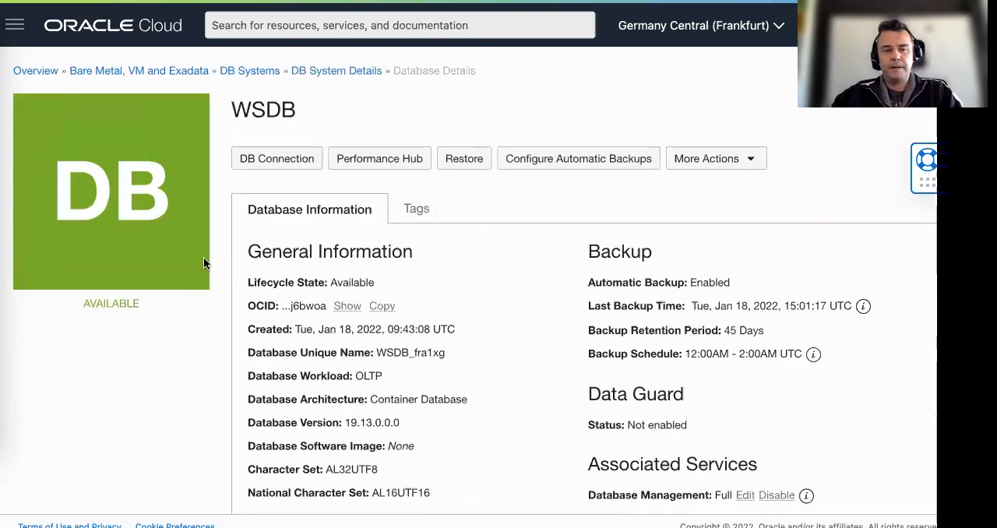
pyautogui.scroll(-4, 206, 322)
pyautogui.scroll(-5, 206, 323)
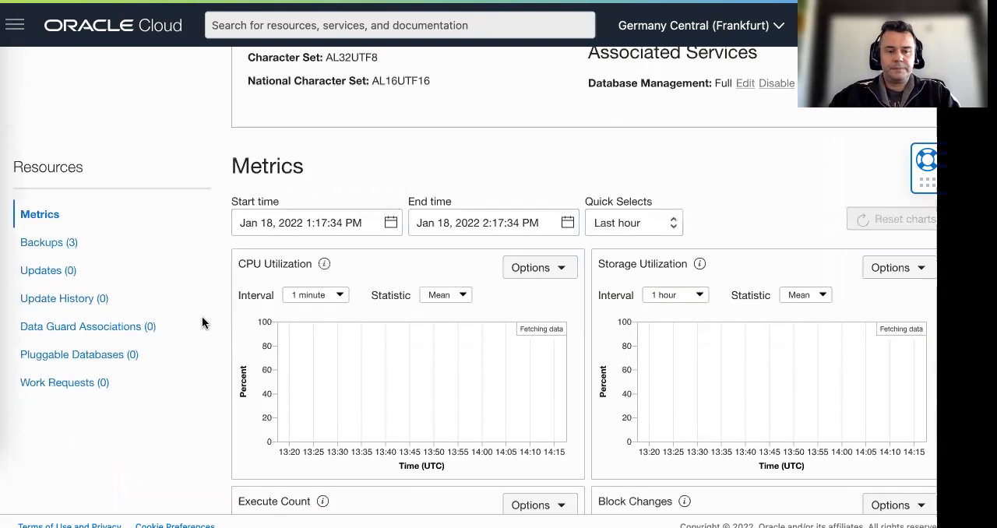
pyautogui.click(69, 212)
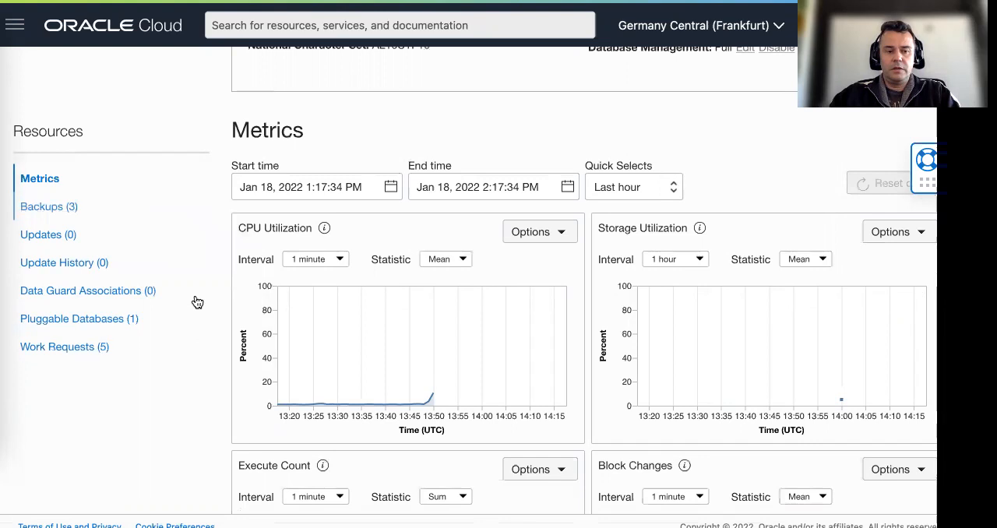
pyautogui.click(195, 212)
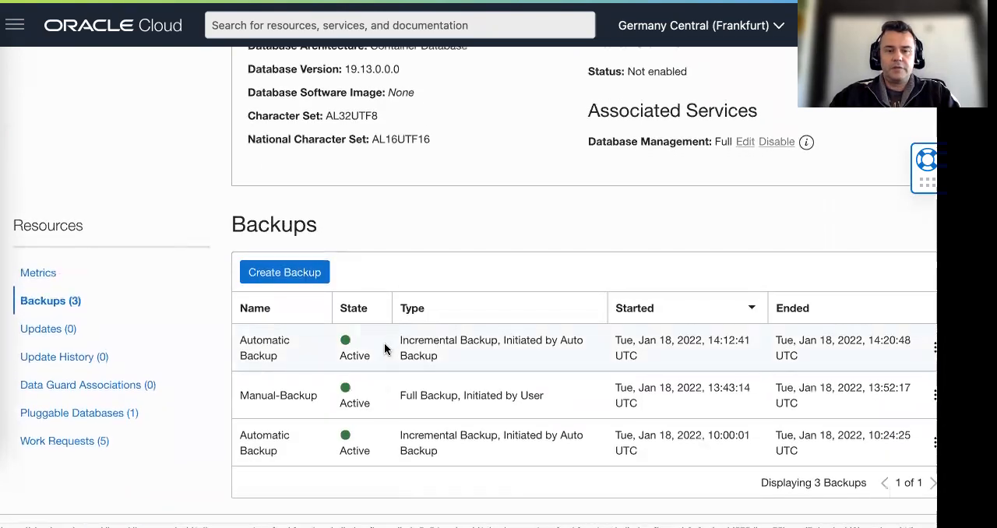
pyautogui.click(92, 441)
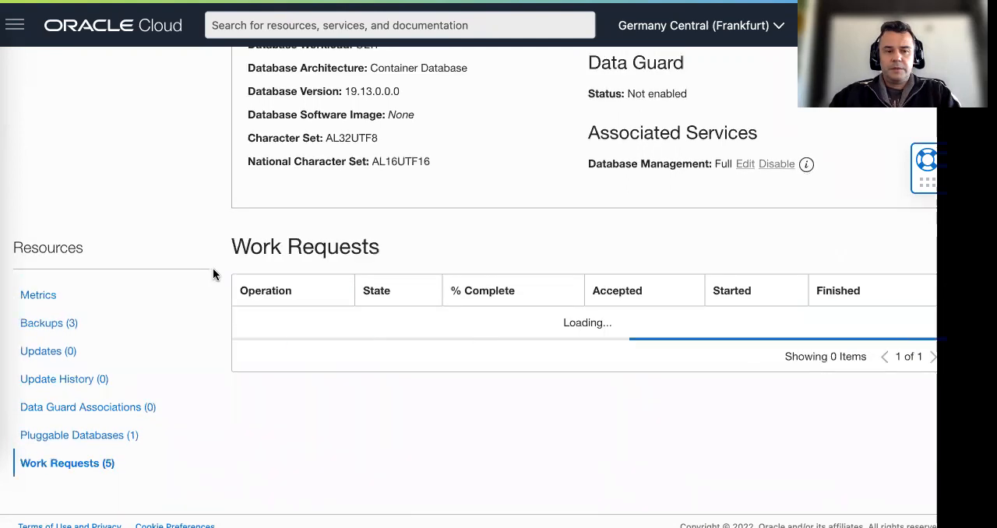
pyautogui.scroll(-2, 213, 273)
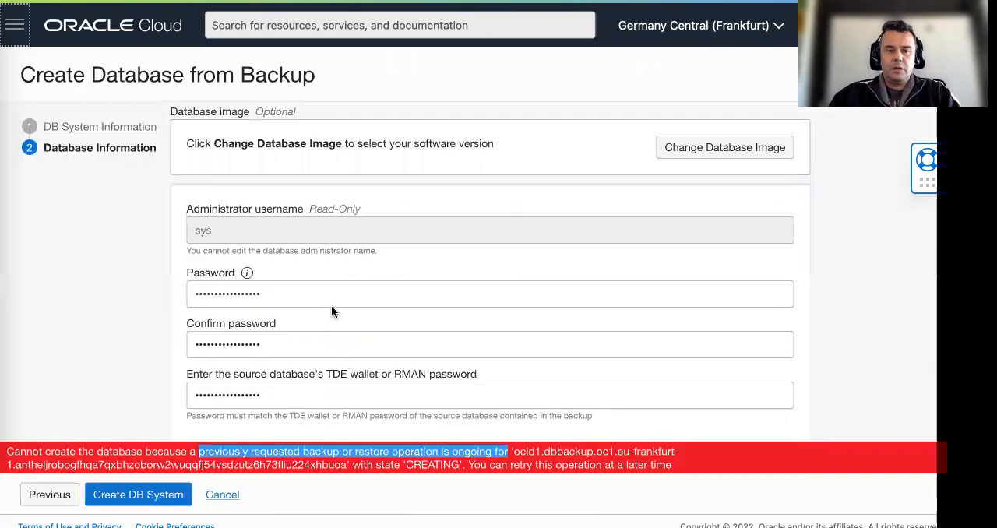
# Submit the DB system creation from the backup again and check WSDB's backups and work requests
pyautogui.click(134, 502)
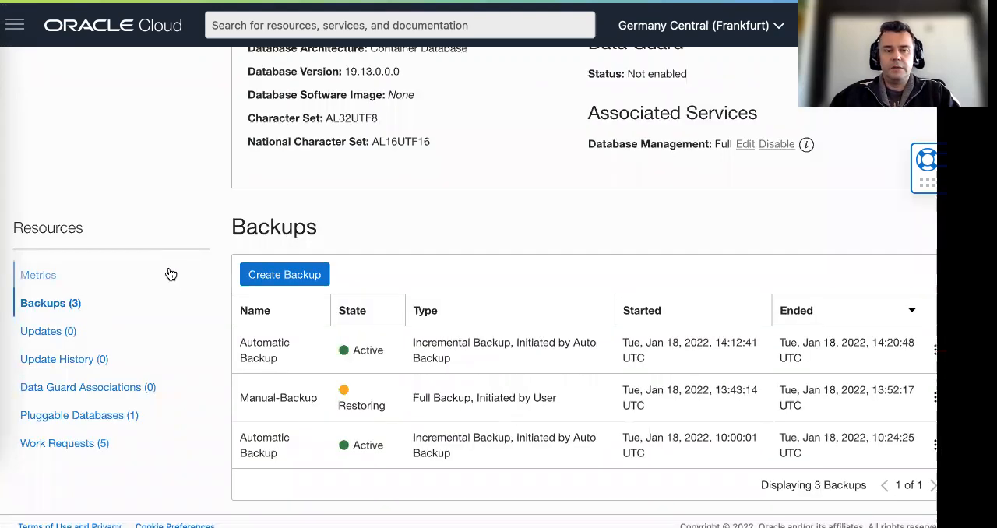
pyautogui.scroll(3, 172, 272)
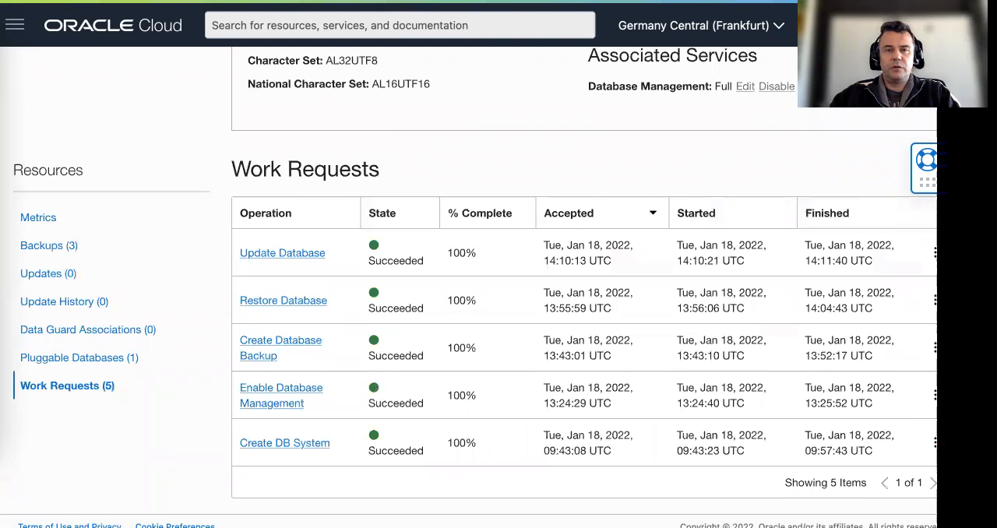
# Switch to the WS-DBb details page and examine its lifecycle state, system information, and WSDBB database
pyautogui.hotkey('ctrl', 'Tab')
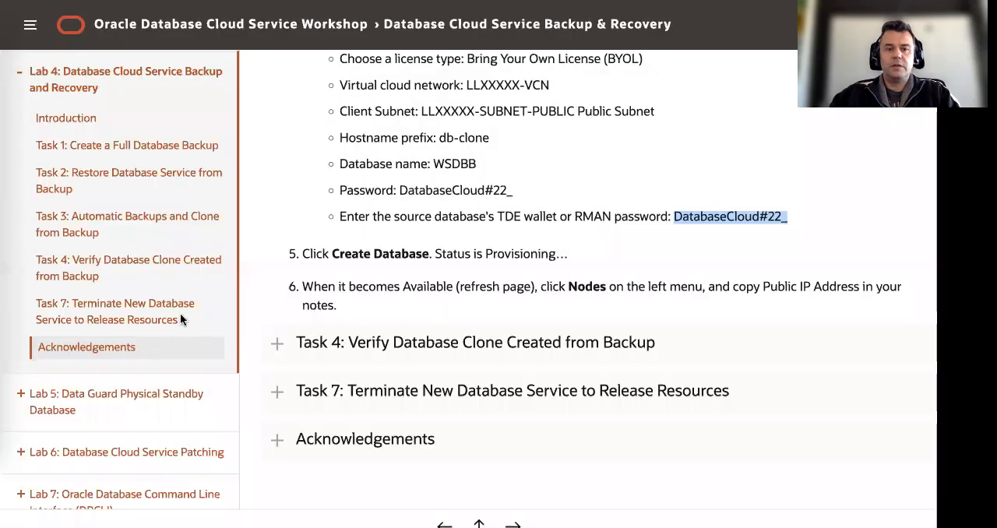
pyautogui.hotkey('ctrl', 'Tab')
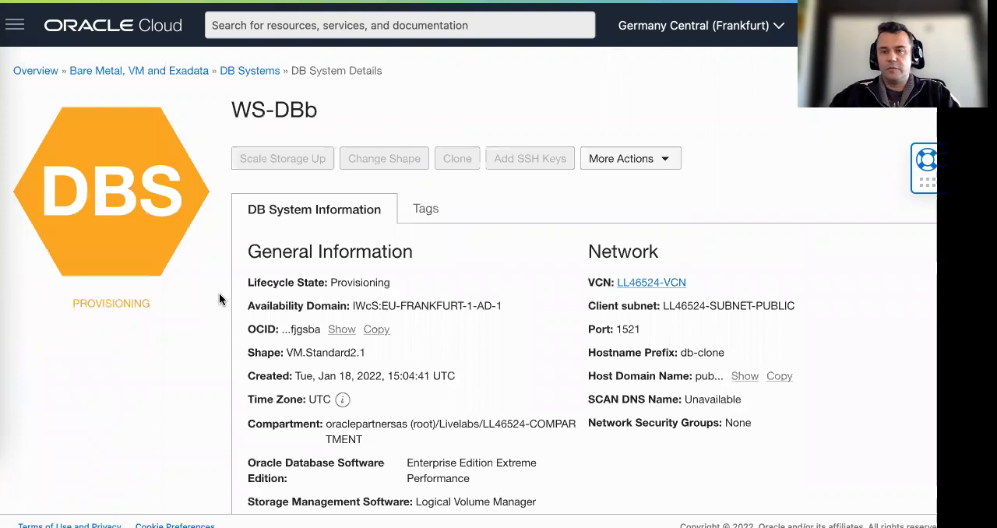
pyautogui.scroll(-1, 219, 299)
pyautogui.scroll(-5, 216, 297)
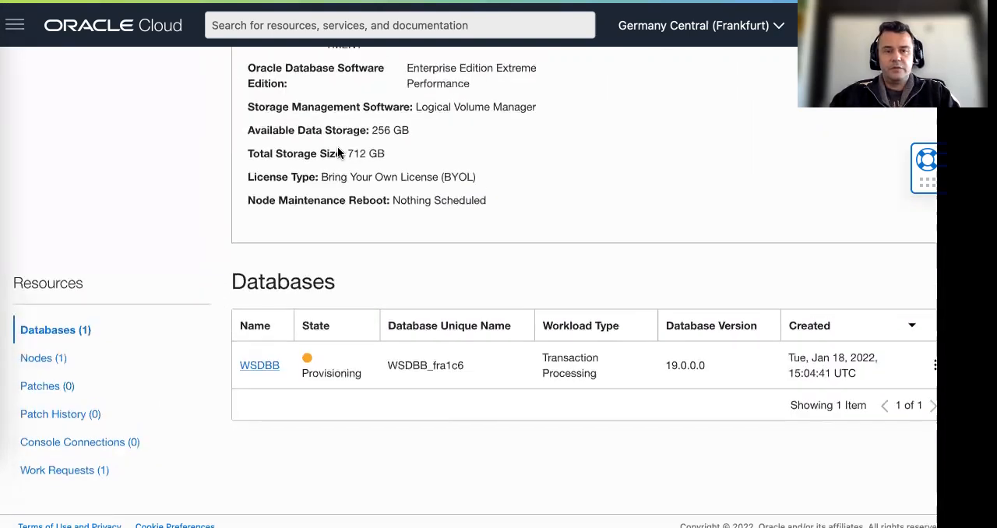
pyautogui.scroll(6, 339, 148)
pyautogui.tripleClick(334, 109)
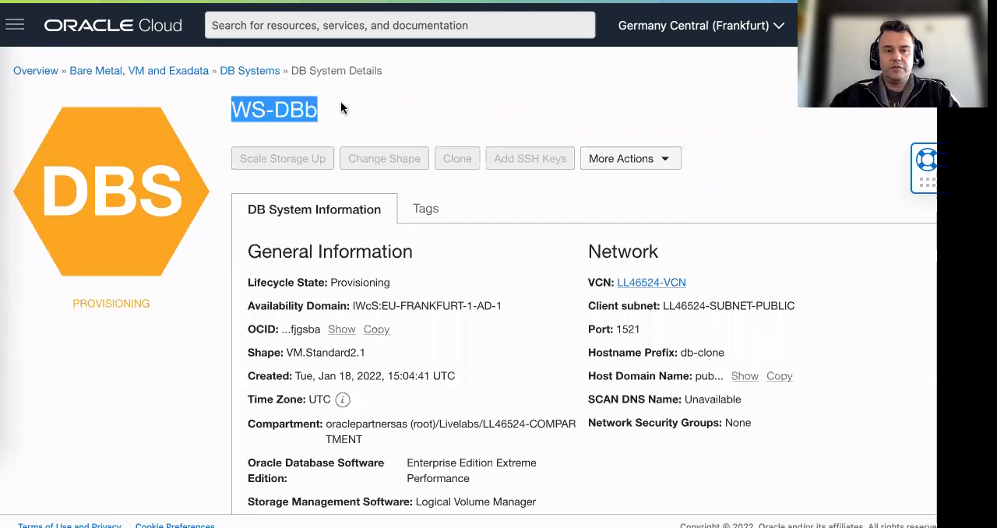
# Open the work requests of WS-DBb and examine the progress of its creation from the backup
pyautogui.click(259, 240)
pyautogui.scroll(-2, 104, 194)
pyautogui.doubleClick(127, 198)
pyautogui.click(204, 203)
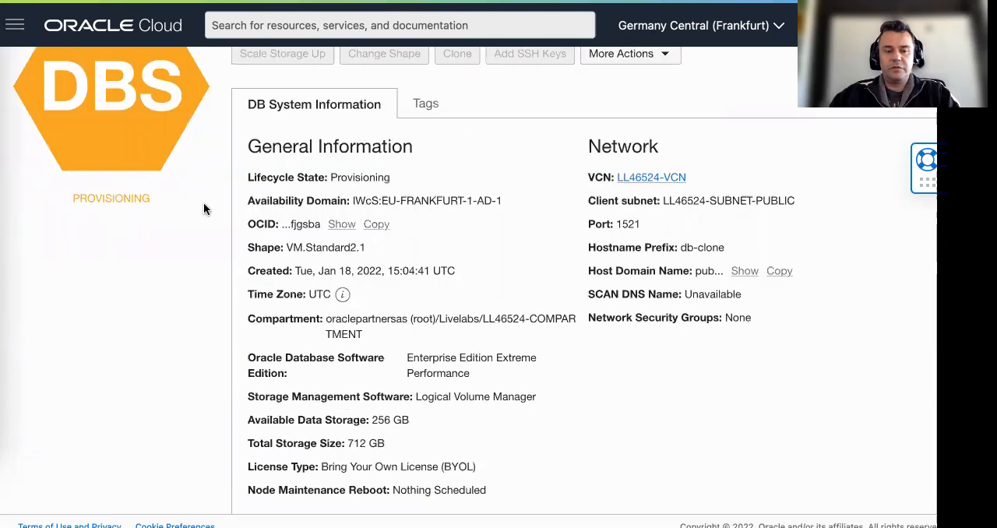
pyautogui.scroll(-5, 186, 284)
pyautogui.click(91, 462)
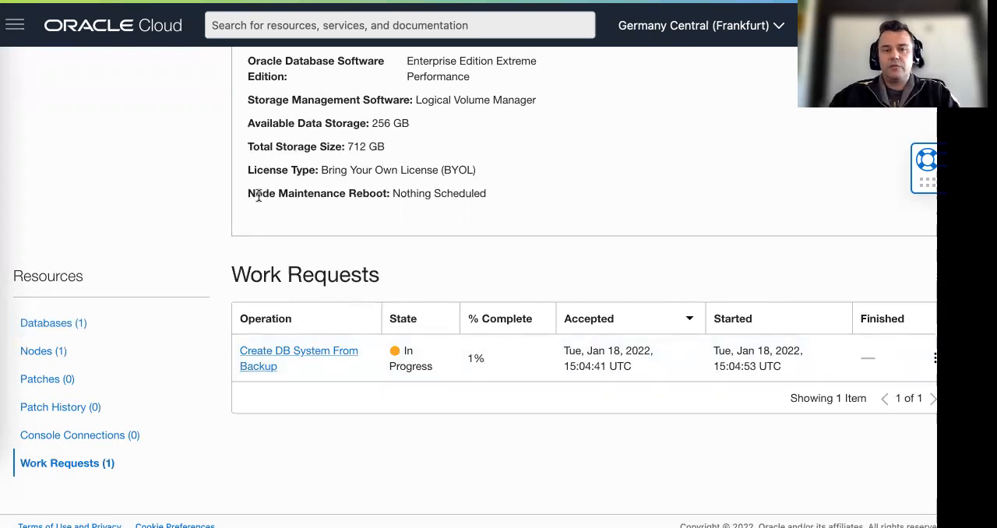
pyautogui.scroll(3, 261, 195)
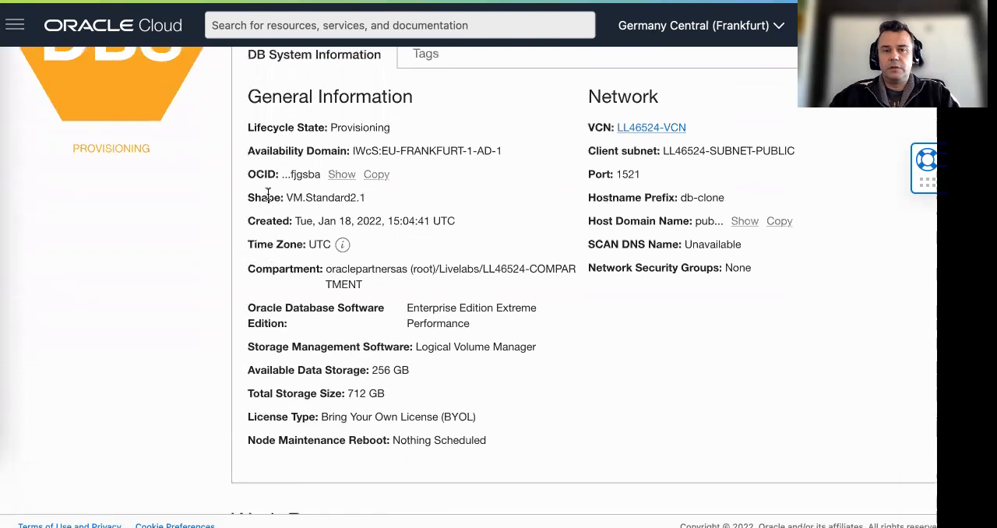
pyautogui.scroll(2, 268, 196)
# Read the closing instructions of Task 3 in the lab guide and recheck the WS-DBb work requests
pyautogui.hotkey('ctrl', 'Tab')
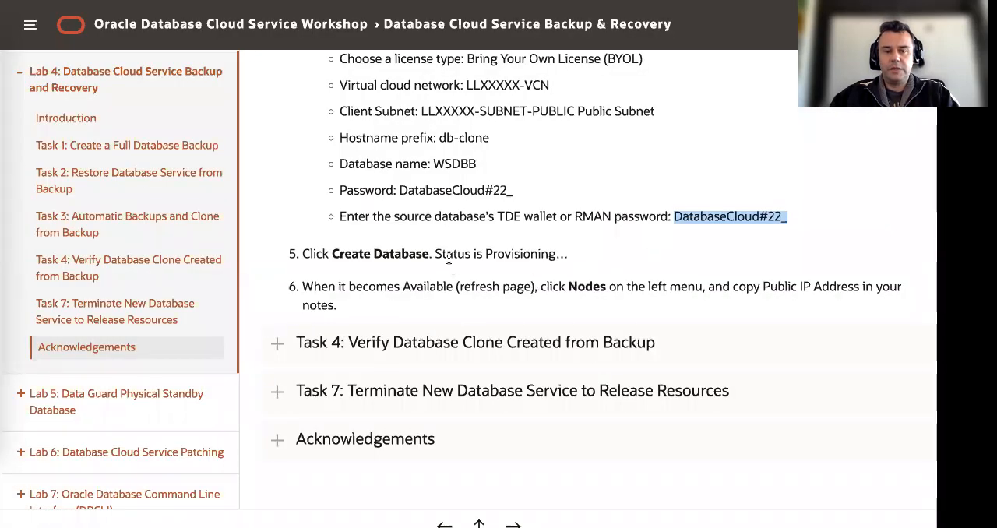
pyautogui.click(447, 256)
pyautogui.moveTo(556, 282); pyautogui.dragTo(564, 284)
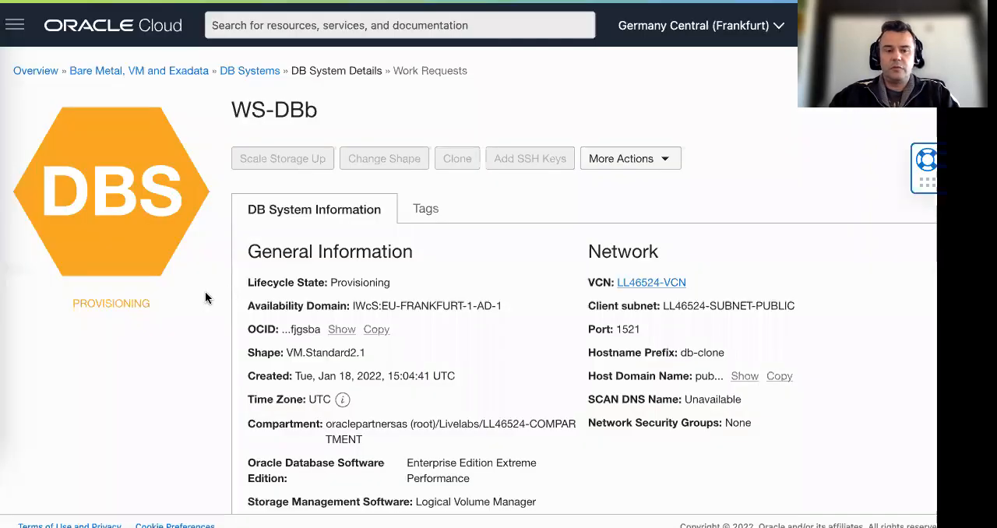
pyautogui.scroll(-2, 207, 293)
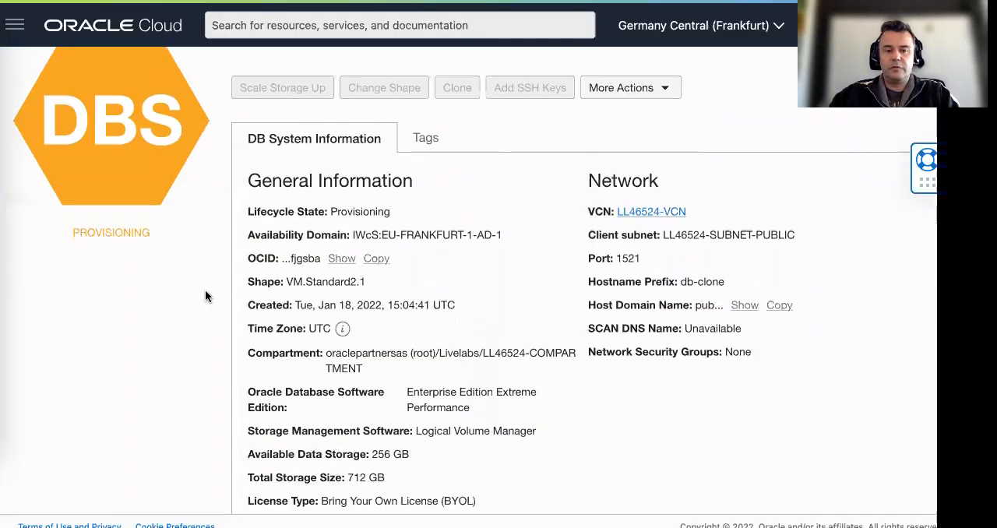
pyautogui.scroll(-5, 206, 296)
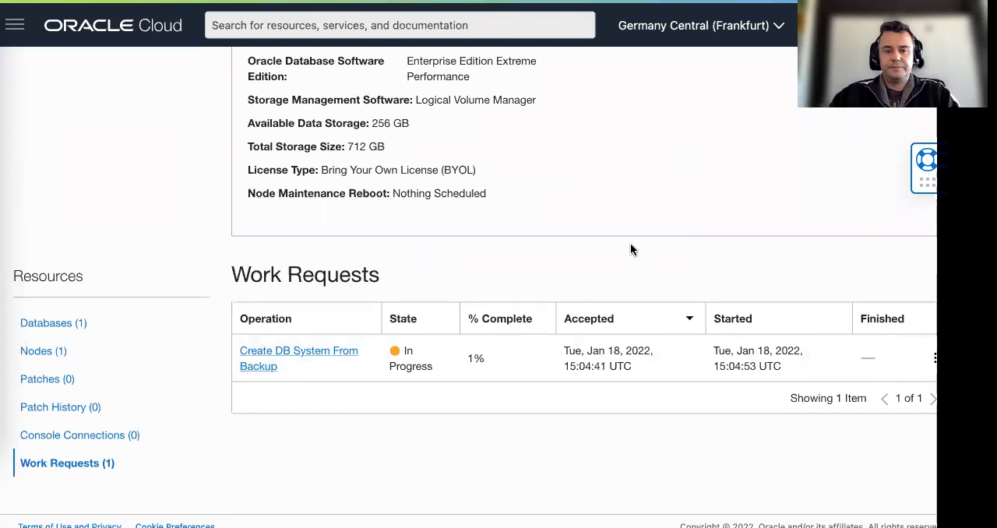
pyautogui.scroll(6, 630, 249)
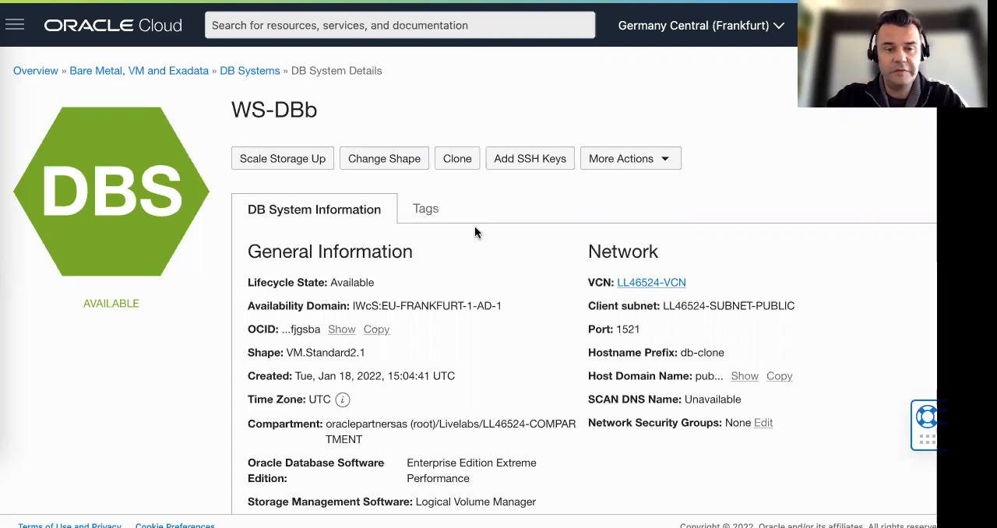
# Check the WSDBB database of WS-DBb, and compare WS-DBb with WS-DB in the list of DB systems
pyautogui.scroll(-10, 474, 232)
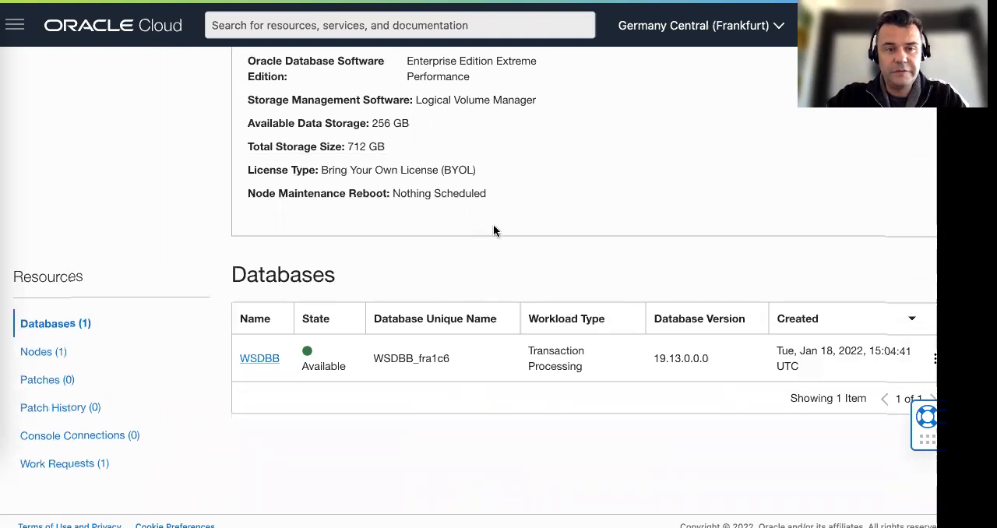
pyautogui.scroll(10, 493, 230)
pyautogui.click(246, 73)
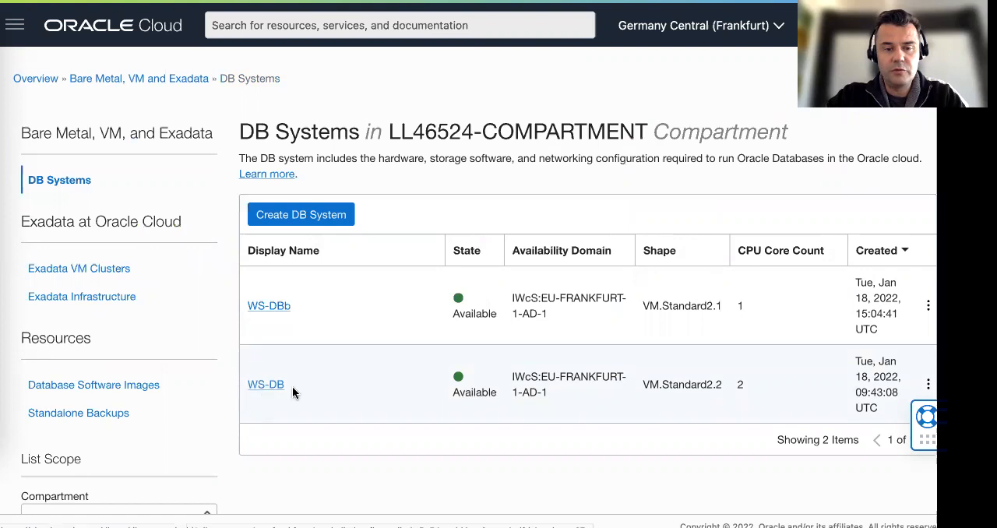
pyautogui.moveTo(643, 384); pyautogui.dragTo(756, 383)
pyautogui.click(768, 383)
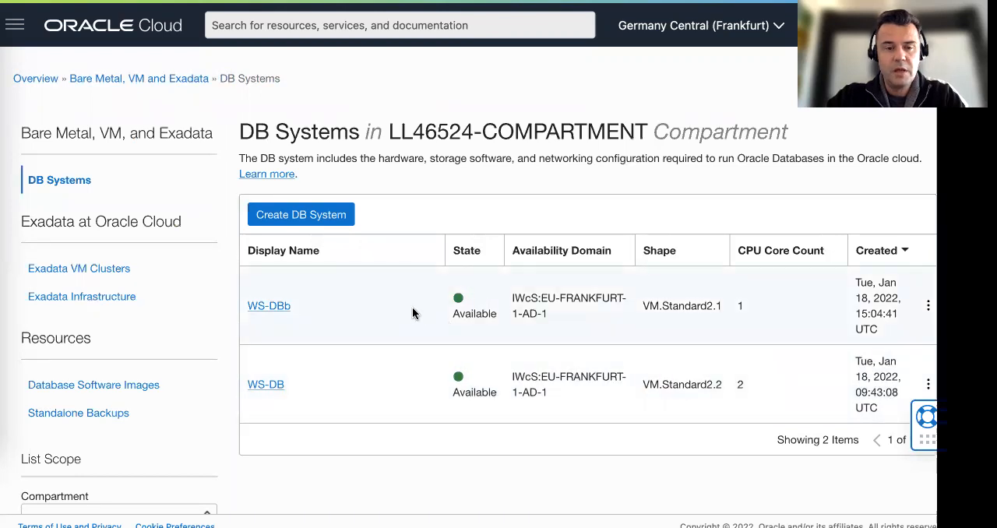
pyautogui.moveTo(244, 309); pyautogui.dragTo(312, 312)
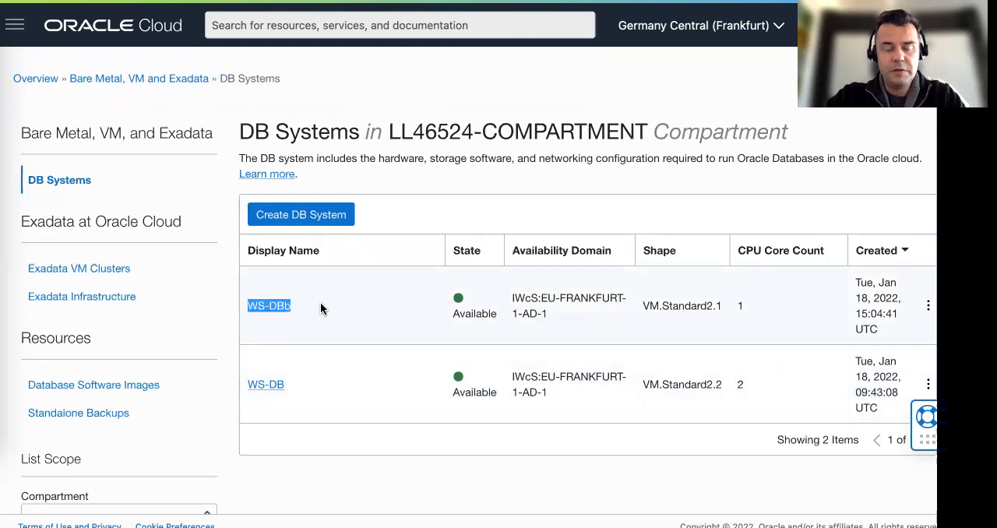
pyautogui.click(319, 309)
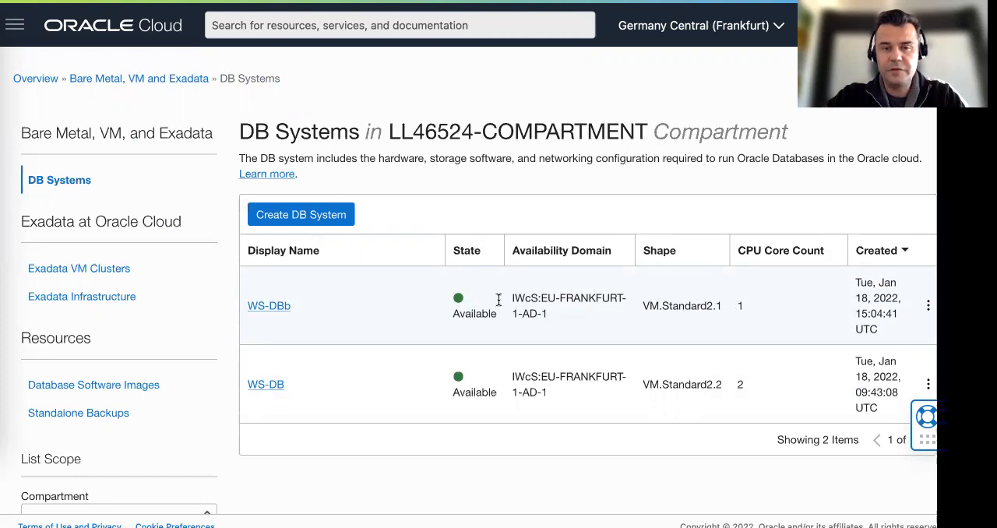
# Open the WS-DBb details, list its nodes, and copy the public IP address of the db-clone node
pyautogui.click(272, 310)
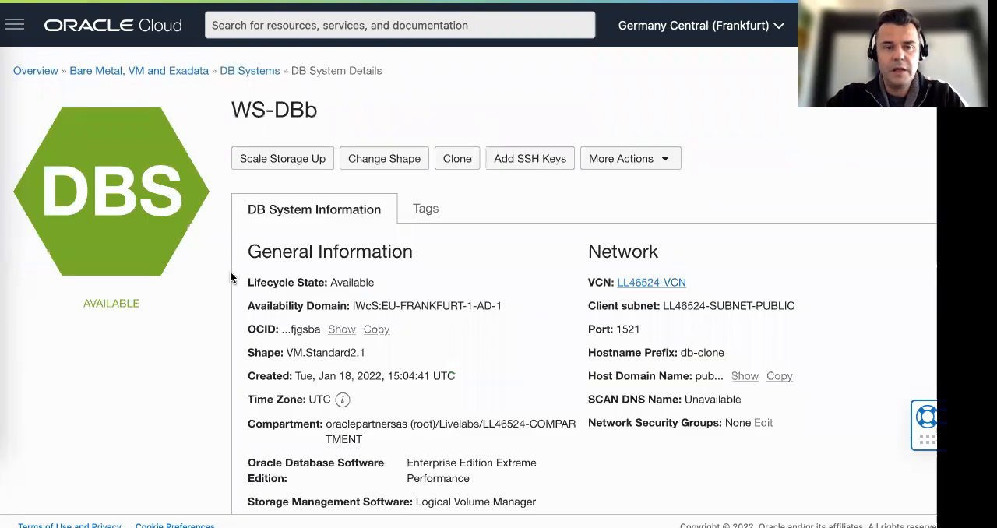
pyautogui.scroll(-5, 229, 278)
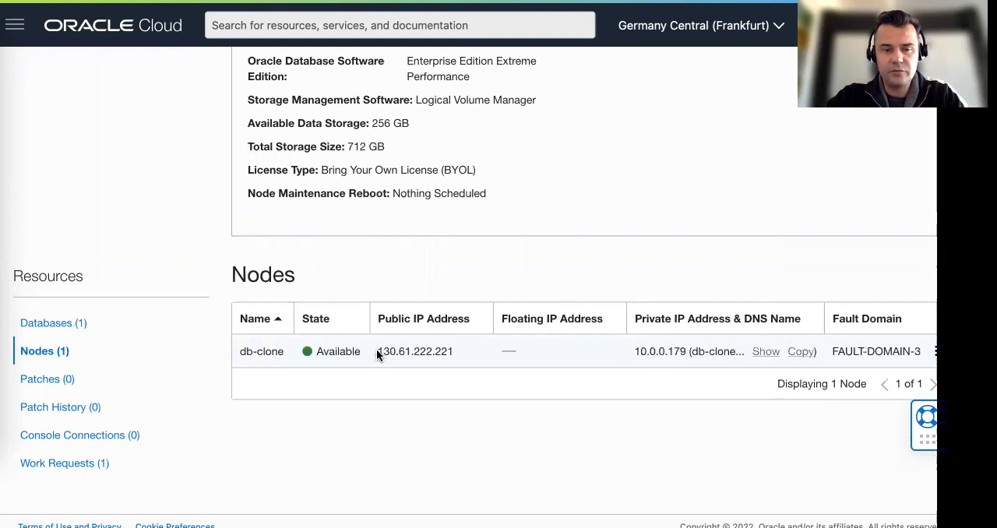
pyautogui.moveTo(377, 351); pyautogui.dragTo(471, 353)
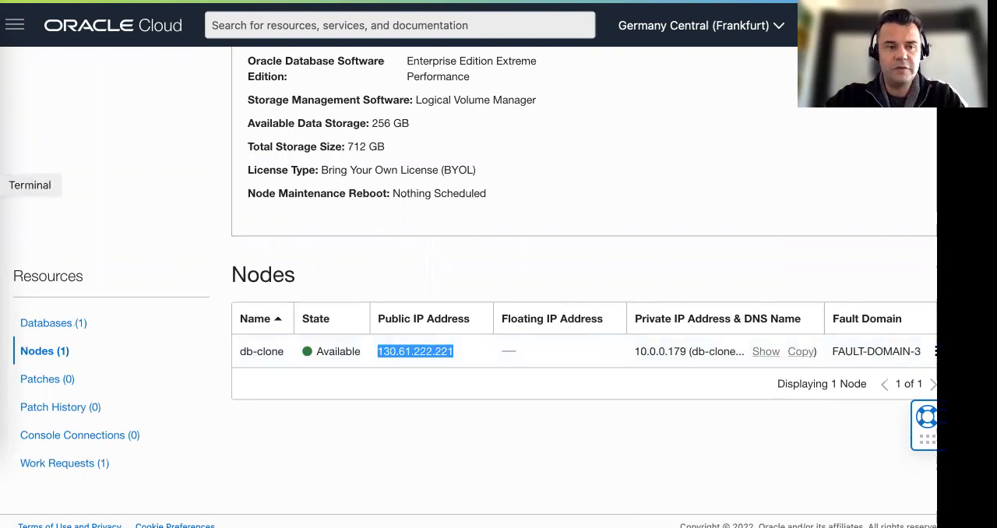
# Switch to Terminal, connect by SSH as opc to 130.61.222.221 with Downloads/ssh-key-2022-01-18.key and port 5500 forwarding, and accept the host key
pyautogui.click(2, 185)
pyautogui.press('Up')
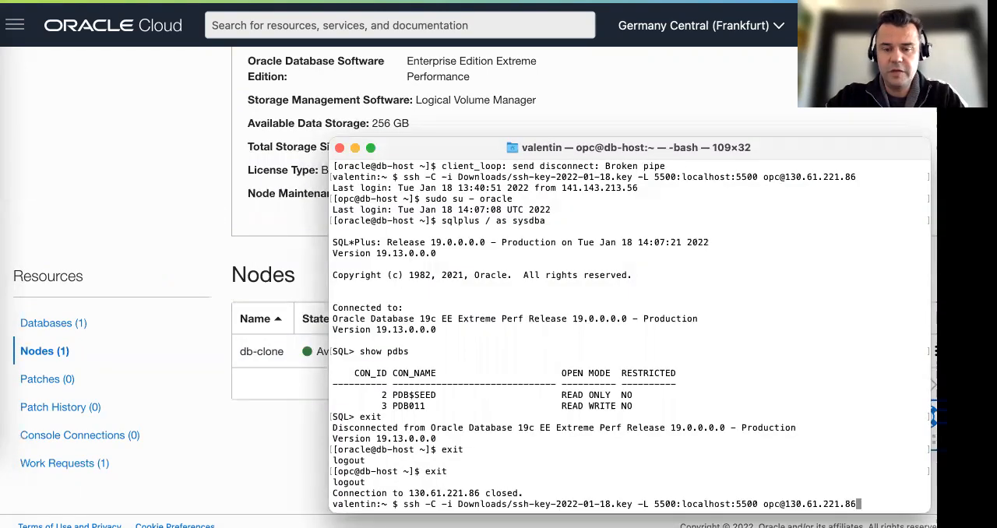
pyautogui.press('BackSpace')
pyautogui.press('BackSpace')
pyautogui.press('BackSpace')
pyautogui.press('BackSpace')
pyautogui.press('BackSpace')
pyautogui.press('BackSpace')
pyautogui.press('BackSpace')
pyautogui.press('BackSpace')
pyautogui.press('BackSpace')
pyautogui.press('BackSpace')
pyautogui.press('BackSpace')
pyautogui.press('BackSpace')
pyautogui.press('BackSpace')
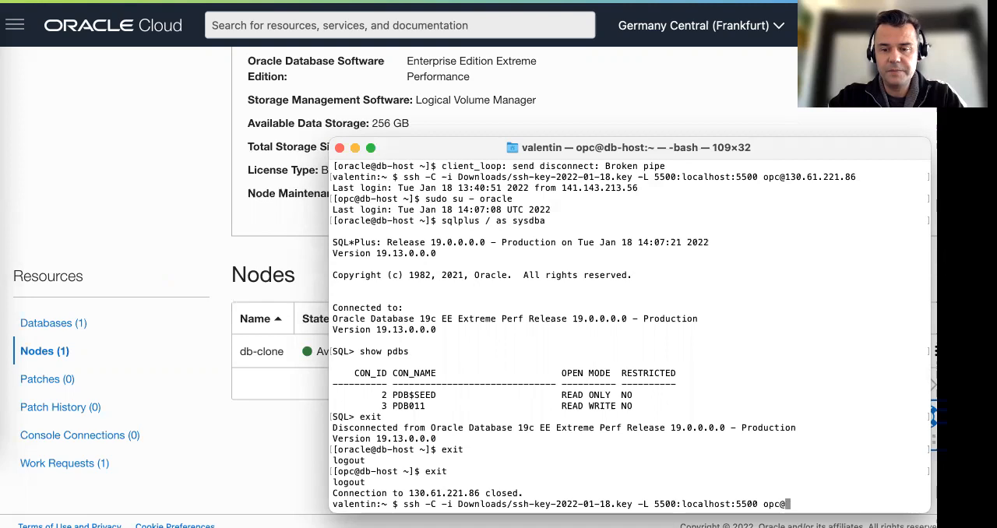
pyautogui.write('130.61.222.221')
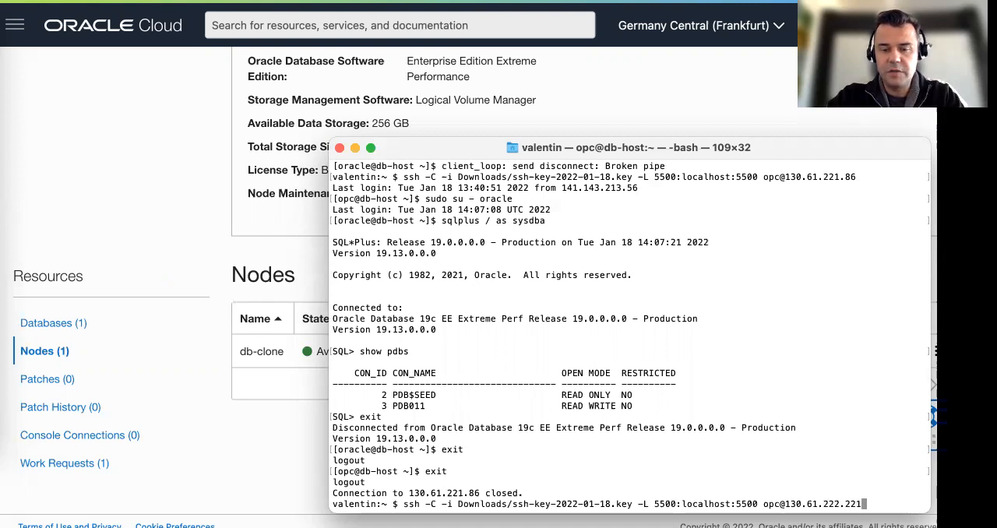
pyautogui.press('Return')
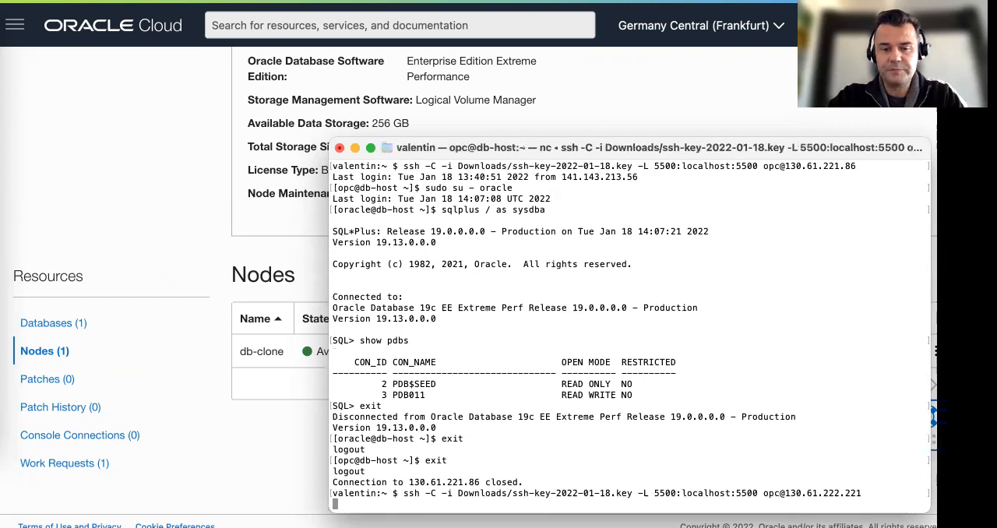
pyautogui.write('yes')
pyautogui.press('Return')
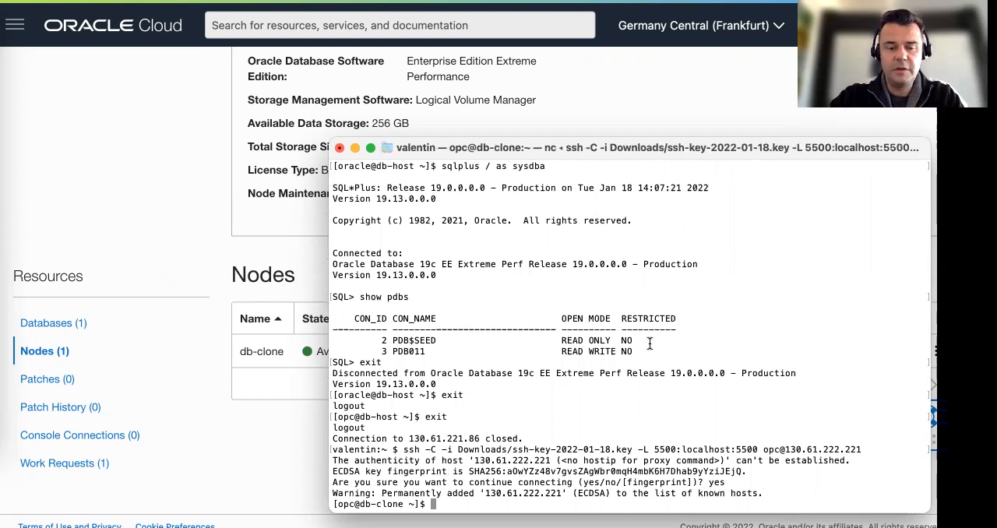
# Run the hostname command in the SSH session to check which host is connected
pyautogui.write('hostname')
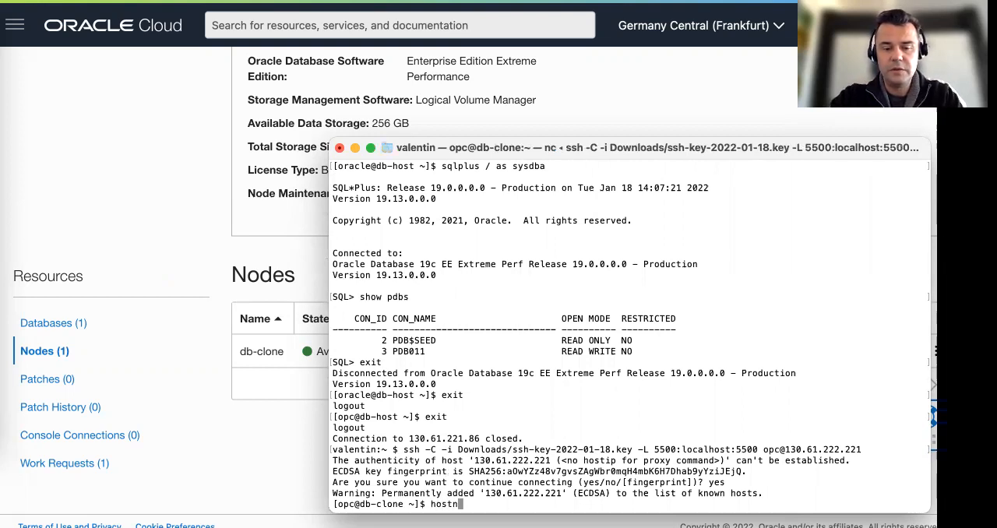
pyautogui.press('Return')
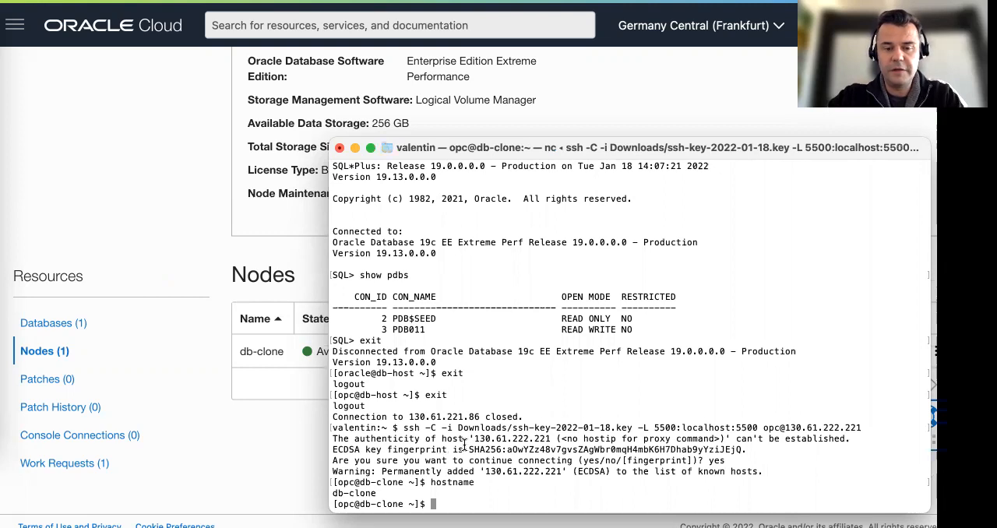
pyautogui.moveTo(334, 495); pyautogui.dragTo(388, 491)
pyautogui.click(412, 489)
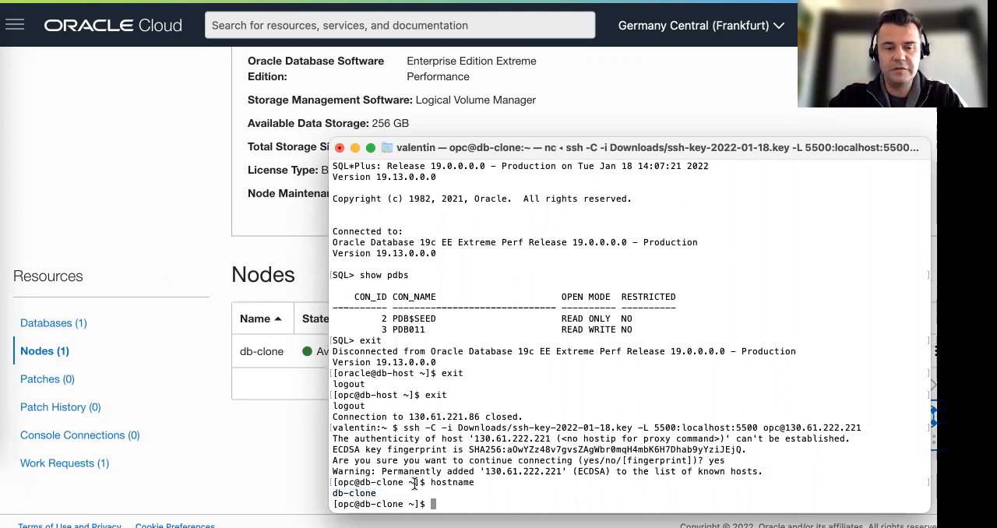
# Return to the lab guide, expand Task 4: Verify Database Clone Created from Backup, and read its first steps
pyautogui.click(305, 268)
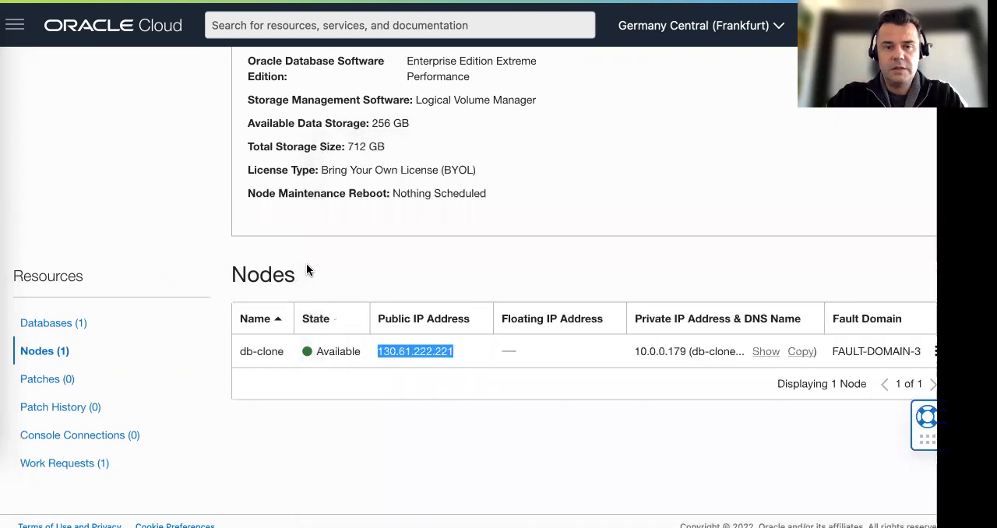
pyautogui.scroll(5, 409, 207)
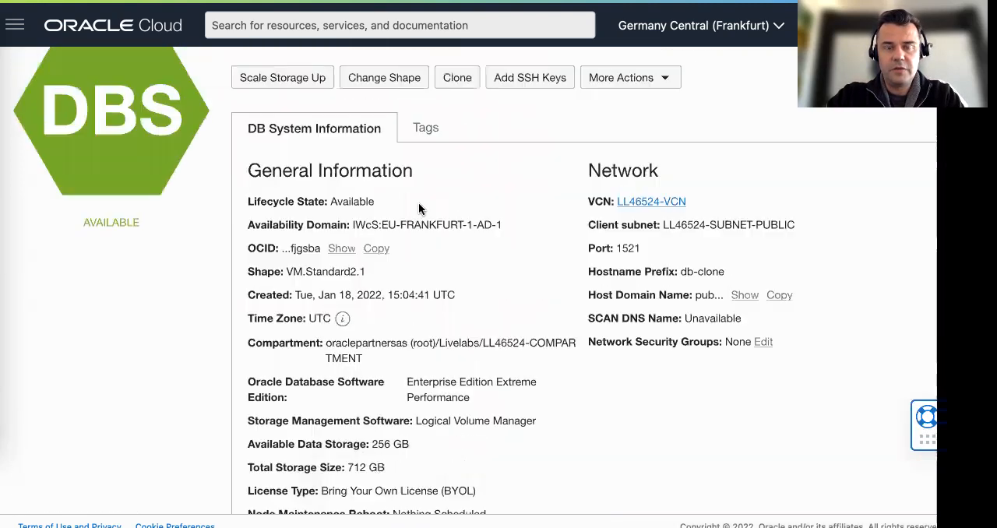
pyautogui.click(500, 1)
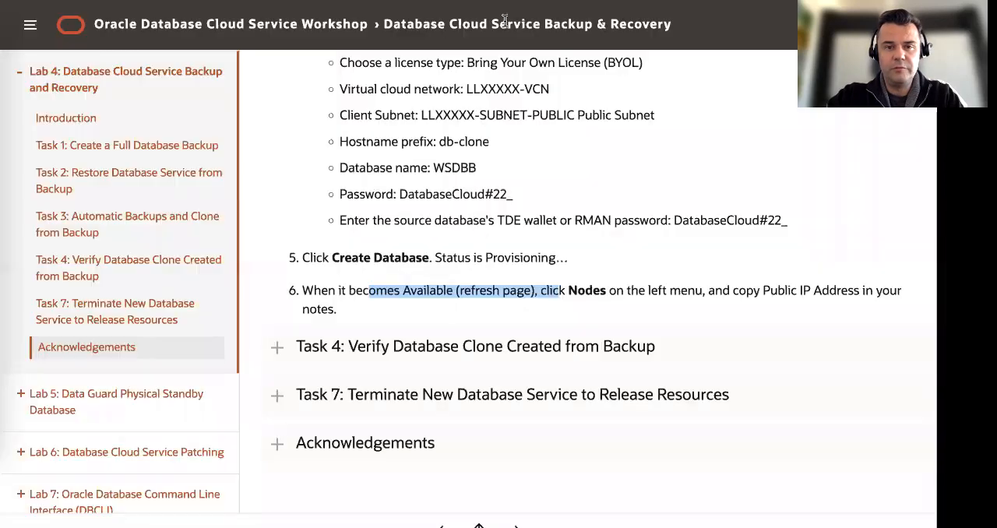
pyautogui.click(429, 356)
pyautogui.scroll(-3, 482, 355)
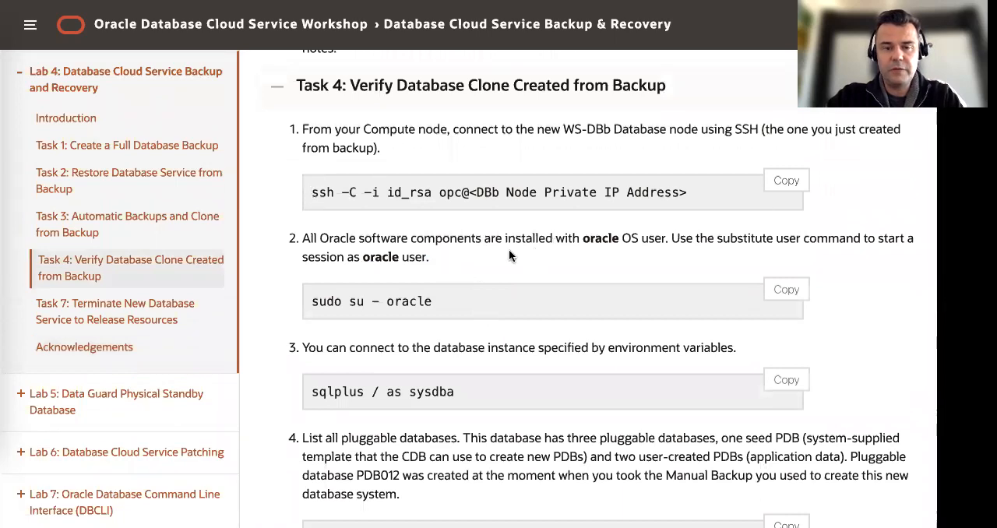
pyautogui.scroll(-1, 465, 253)
# Start a session as the oracle user on db-clone with sudo su - oracle in Terminal
pyautogui.click(3, 182)
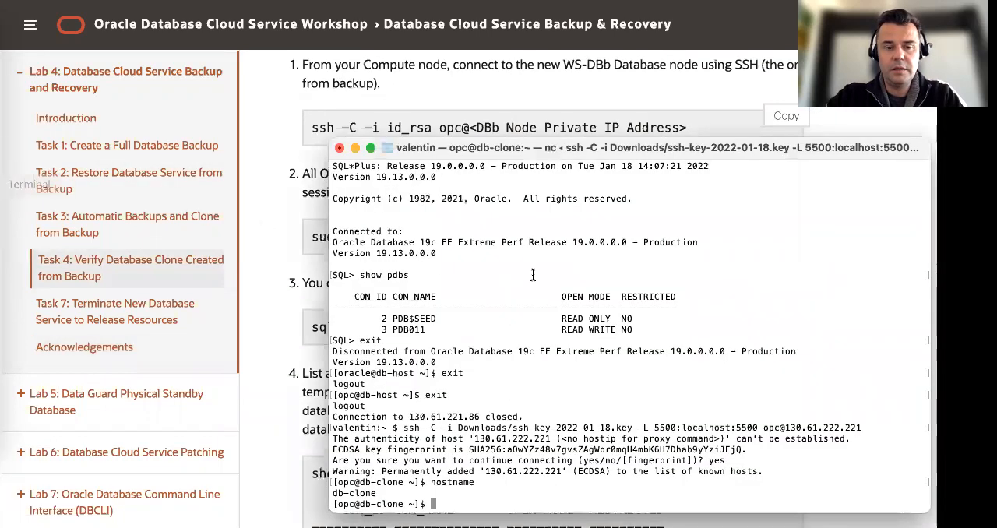
pyautogui.write('sudo su - oracle')
pyautogui.press('Return')
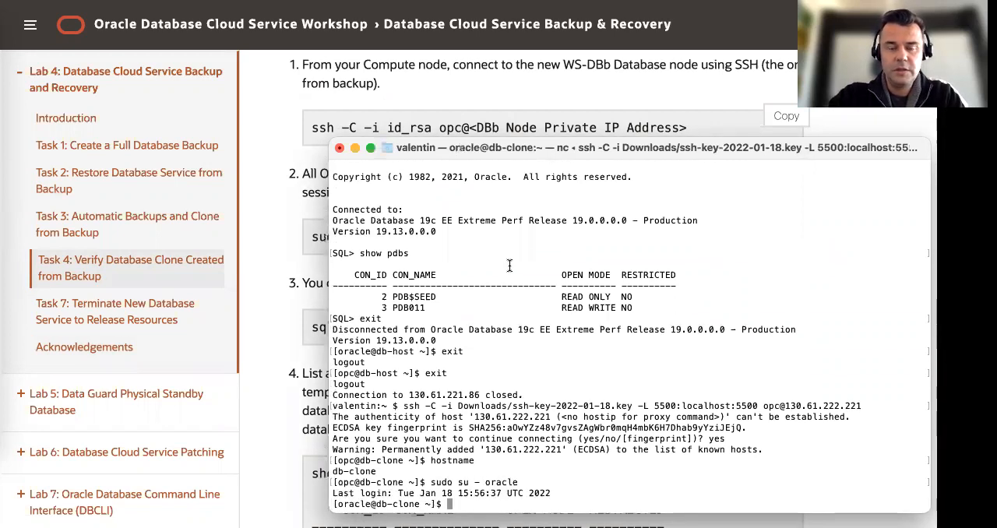
# Run the guide's sqlplus / as sysdba command on db-clone and list the pluggable databases with show pdbs
pyautogui.click(316, 227)
pyautogui.scroll(-4, 313, 176)
pyautogui.moveTo(313, 172); pyautogui.dragTo(520, 173)
pyautogui.press('super+c')
pyautogui.click(2, 187)
pyautogui.press('super+v')
pyautogui.press('Return')
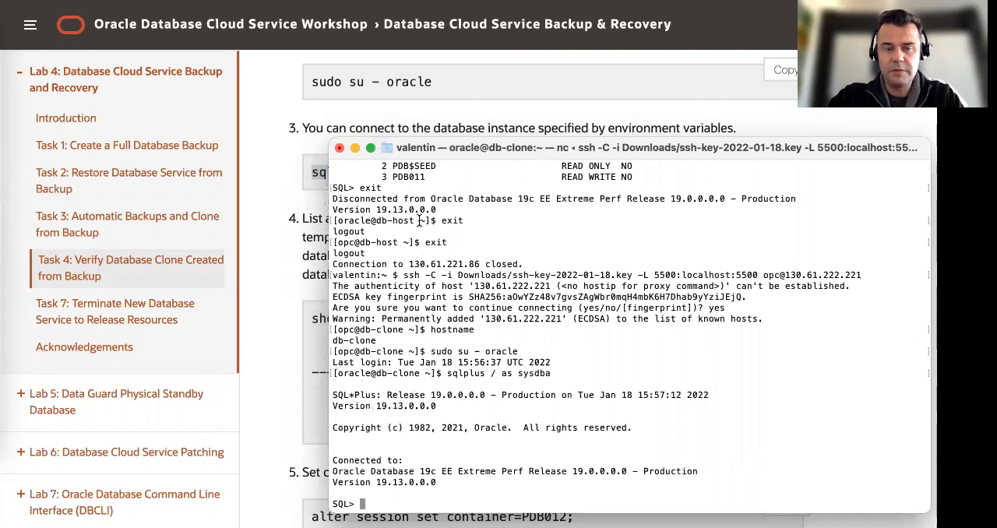
pyautogui.write('show pdbs')
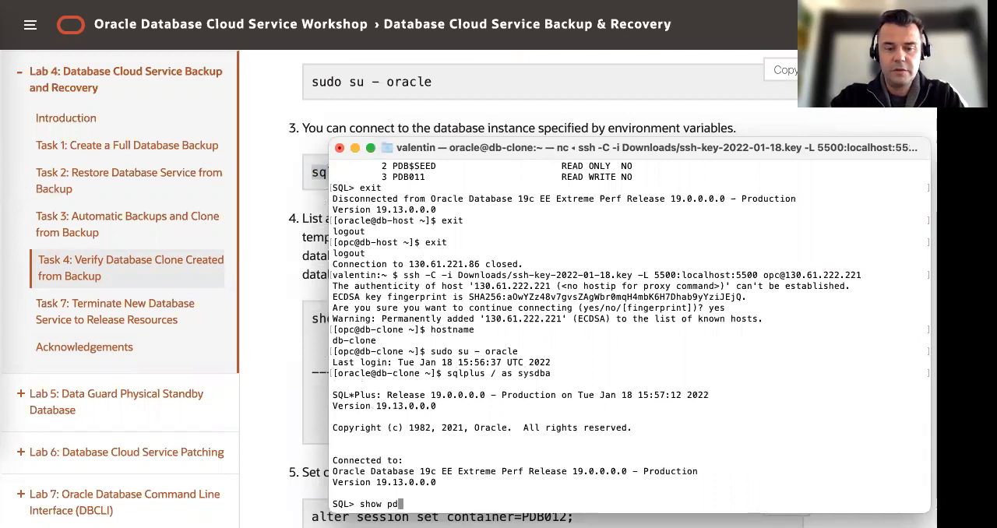
pyautogui.press('Return')
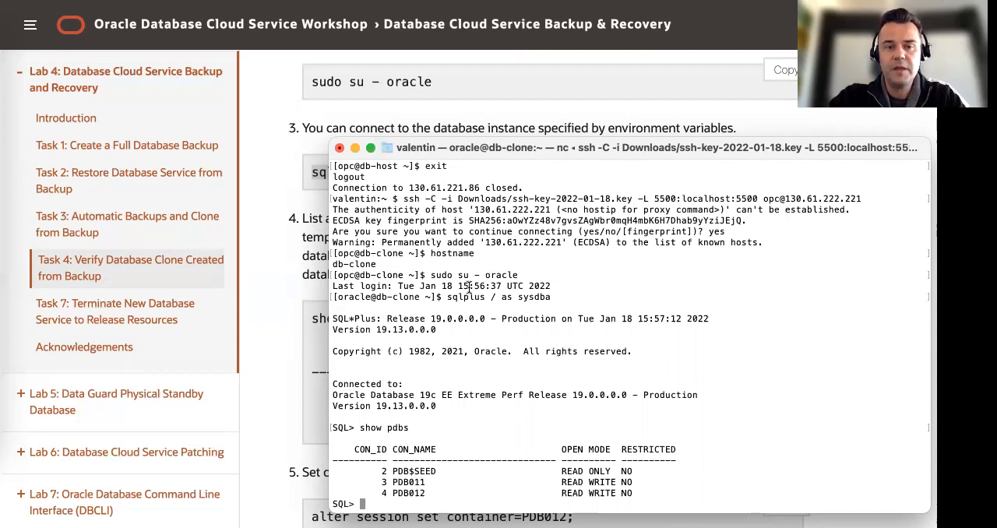
# Run the guide's alter session set container=PDB012; command in the SQL*Plus session in Terminal
pyautogui.click(309, 249)
pyautogui.scroll(-4, 417, 285)
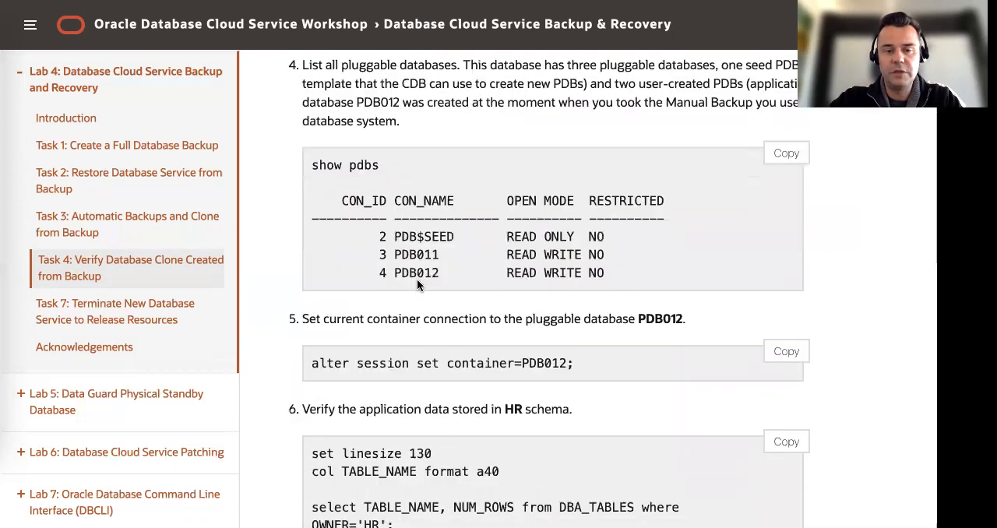
pyautogui.scroll(-4, 416, 282)
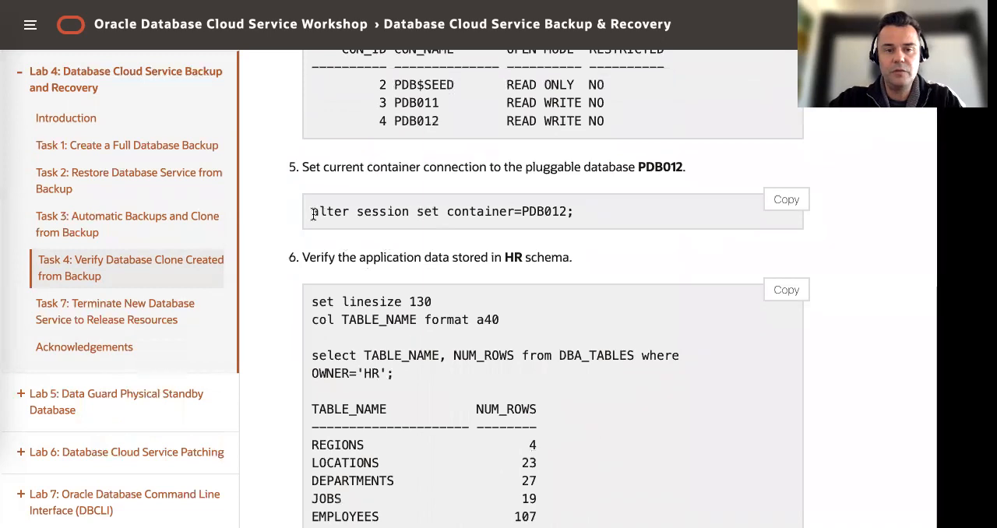
pyautogui.moveTo(313, 212); pyautogui.dragTo(607, 212)
pyautogui.press('super+c')
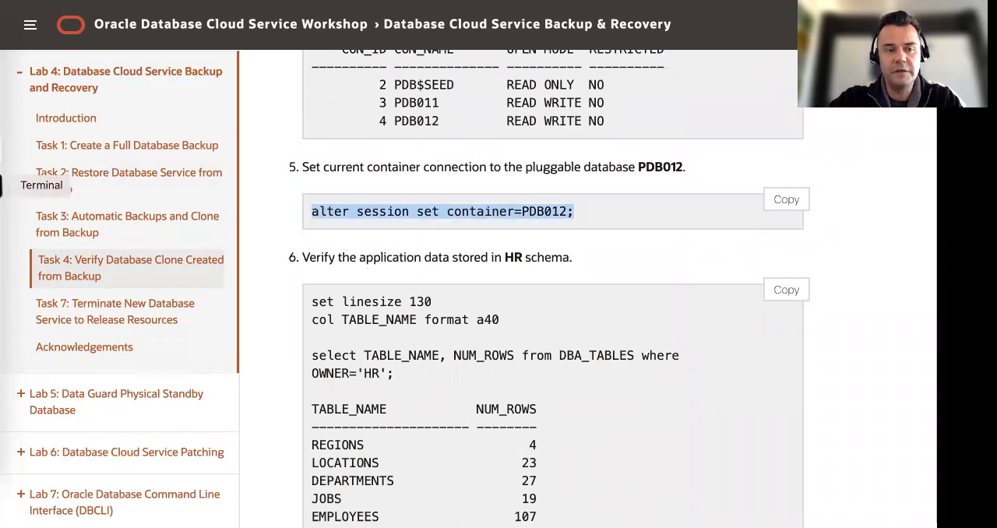
pyautogui.click(6, 185)
pyautogui.press('super+v')
pyautogui.press('Return')
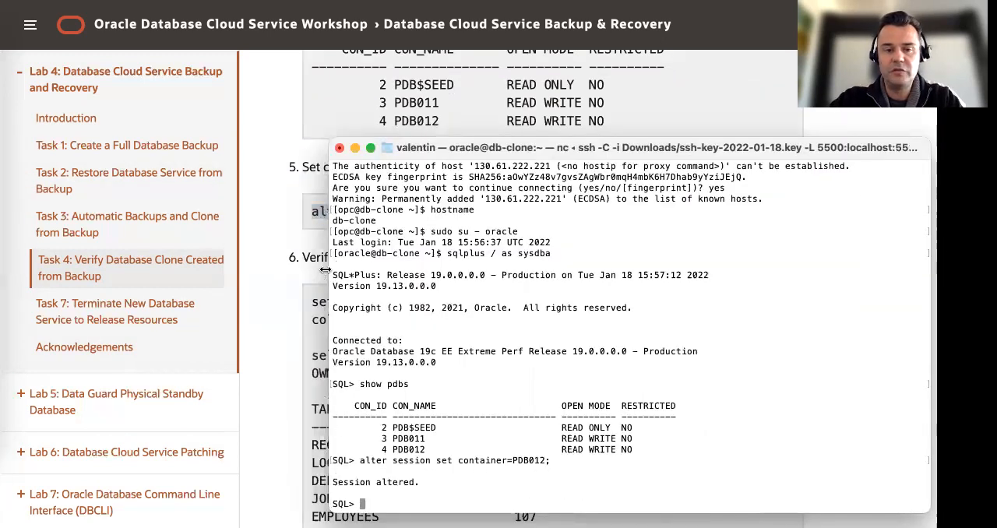
# Copy the guide's step 6 commands into SQL*Plus to list TABLE_NAME and NUM_ROWS from DBA_TABLES for owner HR
pyautogui.click(298, 257)
pyautogui.scroll(-1, 393, 267)
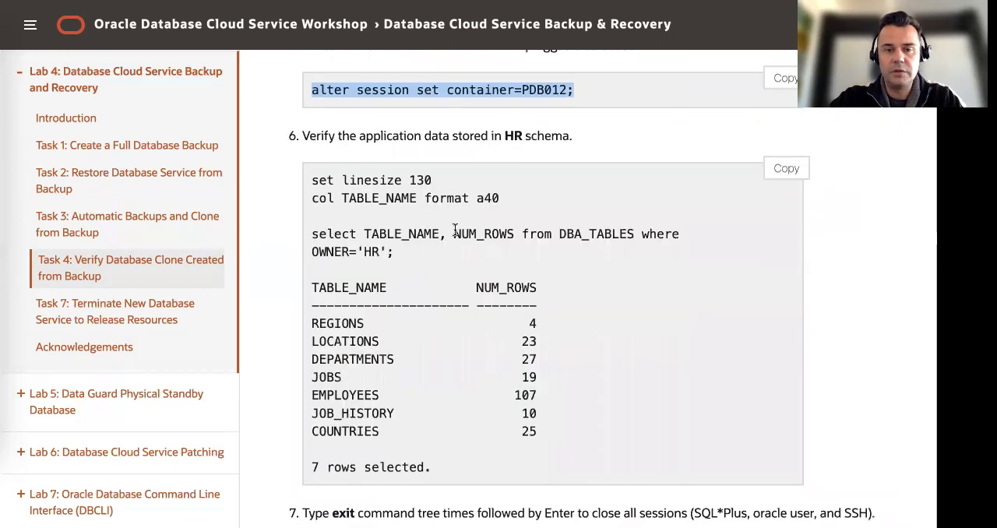
pyautogui.click(785, 169)
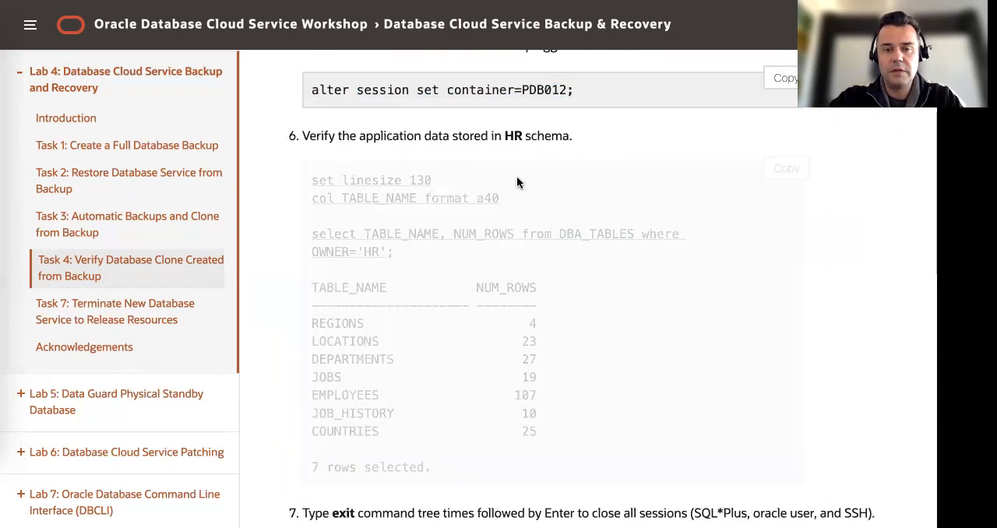
pyautogui.click(7, 188)
pyautogui.press('super+v')
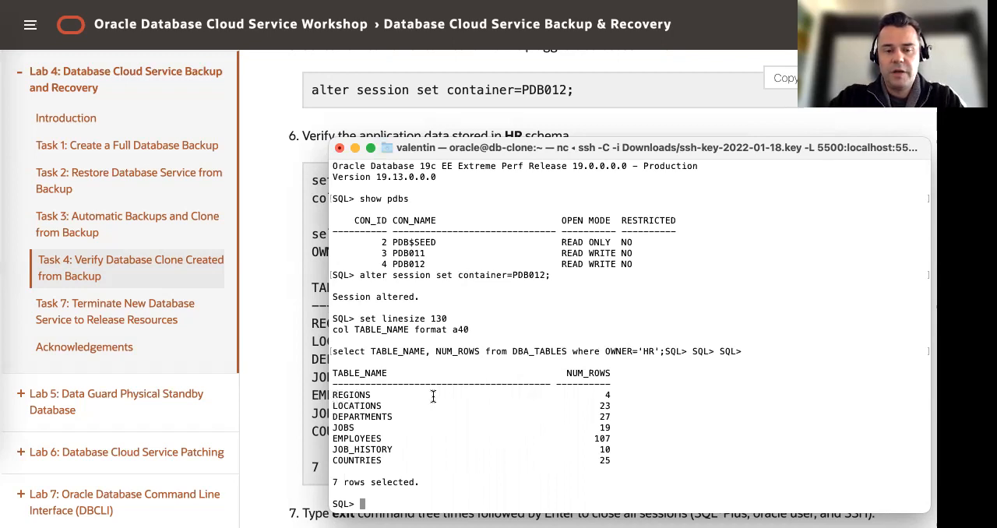
# Close the SQL*Plus, oracle user and SSH sessions on db-clone in Terminal with three exit commands
pyautogui.click(317, 350)
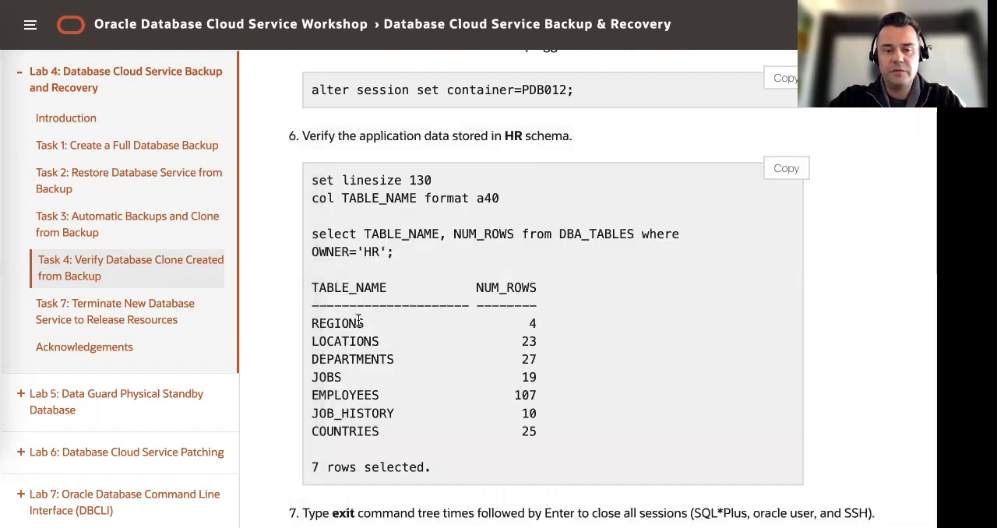
pyautogui.scroll(-5, 363, 313)
pyautogui.scroll(-1, 381, 315)
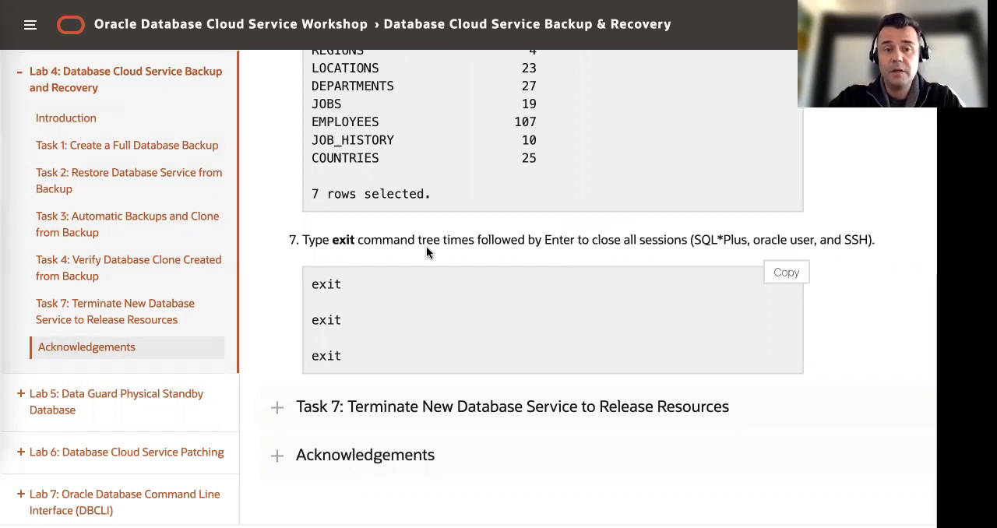
pyautogui.click(4, 184)
pyautogui.write('exit')
pyautogui.press('Return')
pyautogui.write('exit')
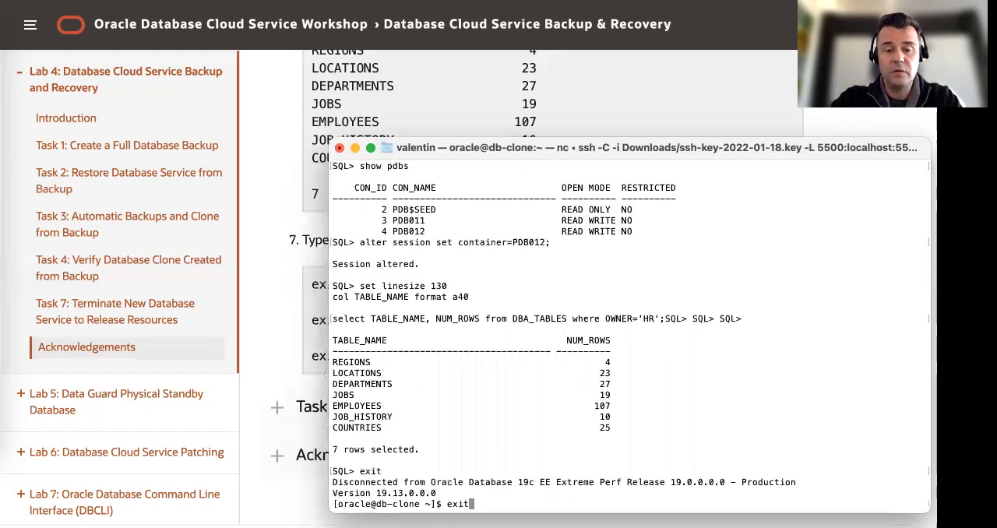
pyautogui.press('Return')
pyautogui.write('exit')
pyautogui.press('Return')
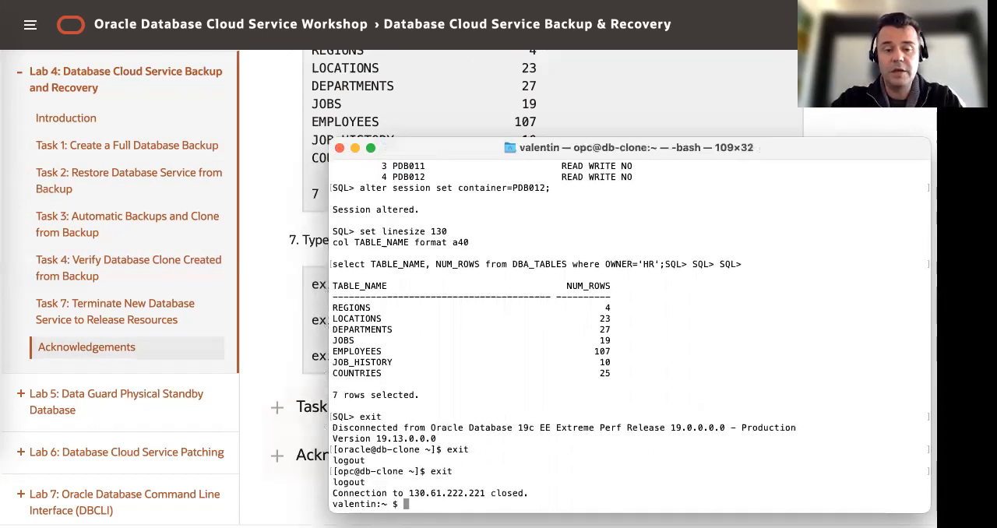
# Return to the lab guide, expand Task 7: Terminate New Database Service to Release Resources, and read its steps
pyautogui.click(287, 319)
pyautogui.scroll(-2, 433, 350)
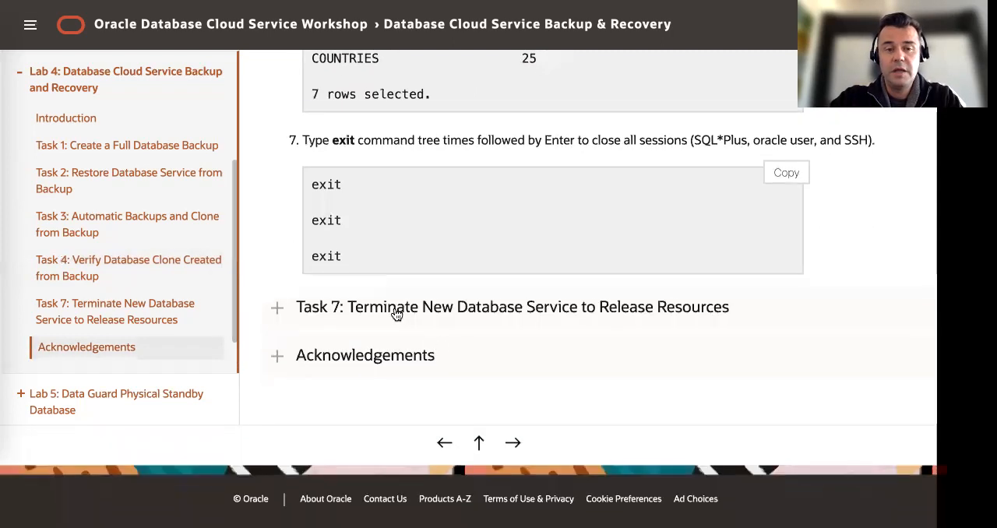
pyautogui.click(395, 312)
pyautogui.scroll(-3, 395, 307)
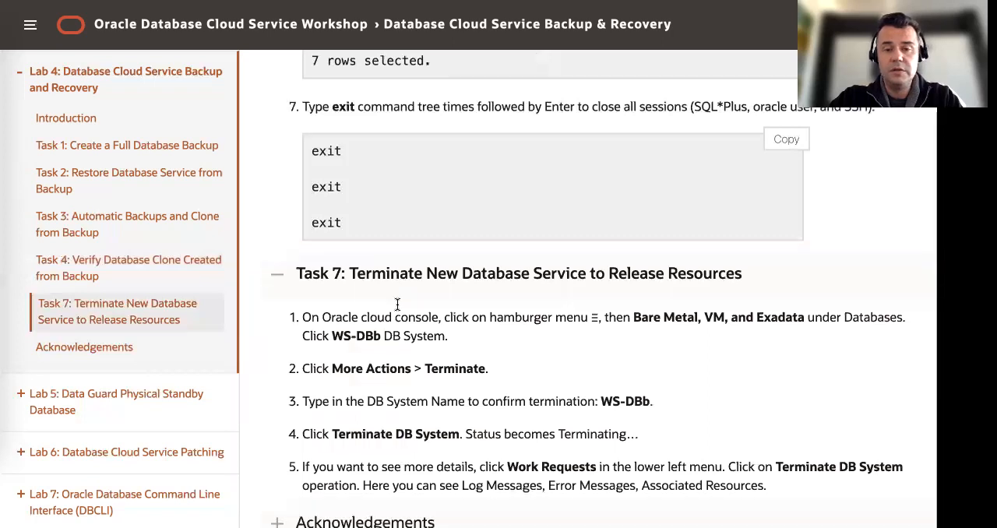
pyautogui.scroll(1, 461, 242)
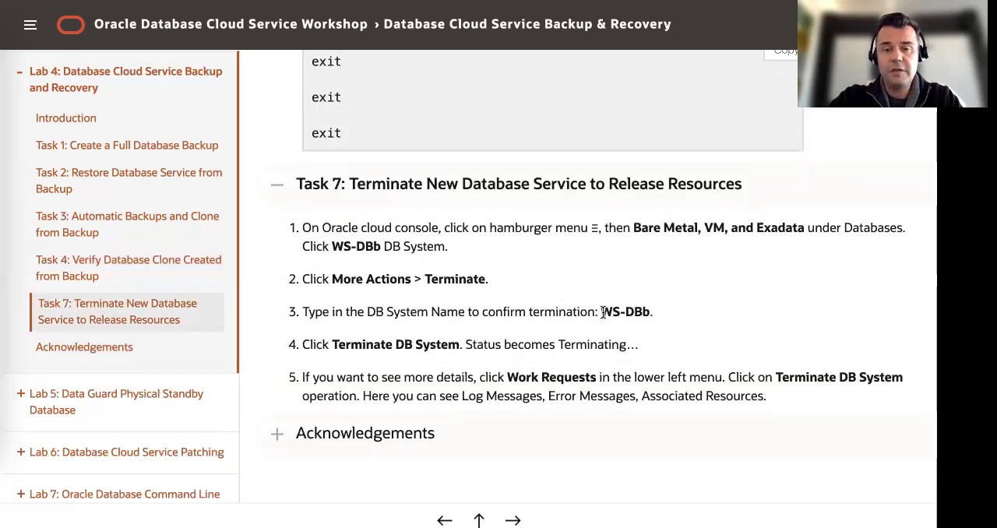
pyautogui.moveTo(602, 312); pyautogui.dragTo(650, 311)
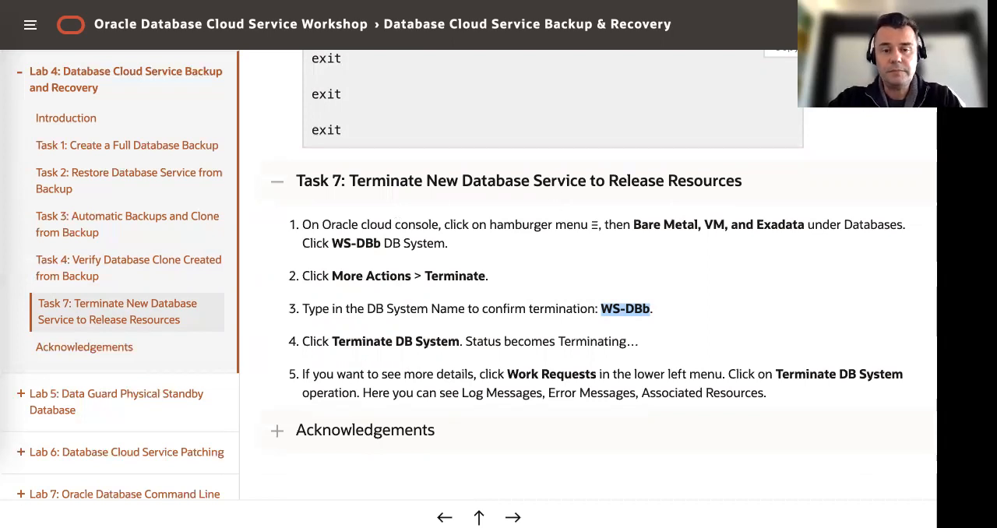
# Terminate the WS-DBb DB system in the Oracle Cloud console, entering WS-DBb as the confirmation name
pyautogui.hotkey('ctrl', 'Tab')
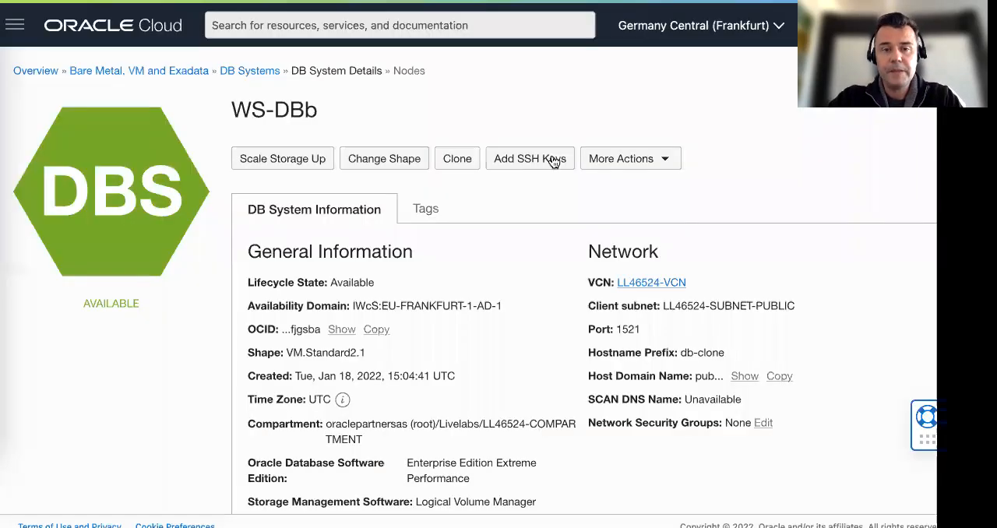
pyautogui.click(669, 162)
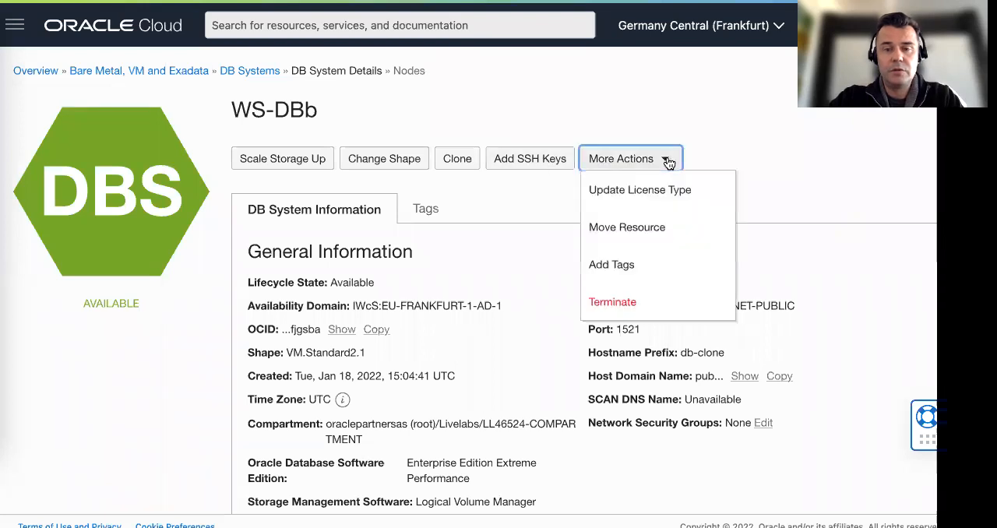
pyautogui.click(620, 301)
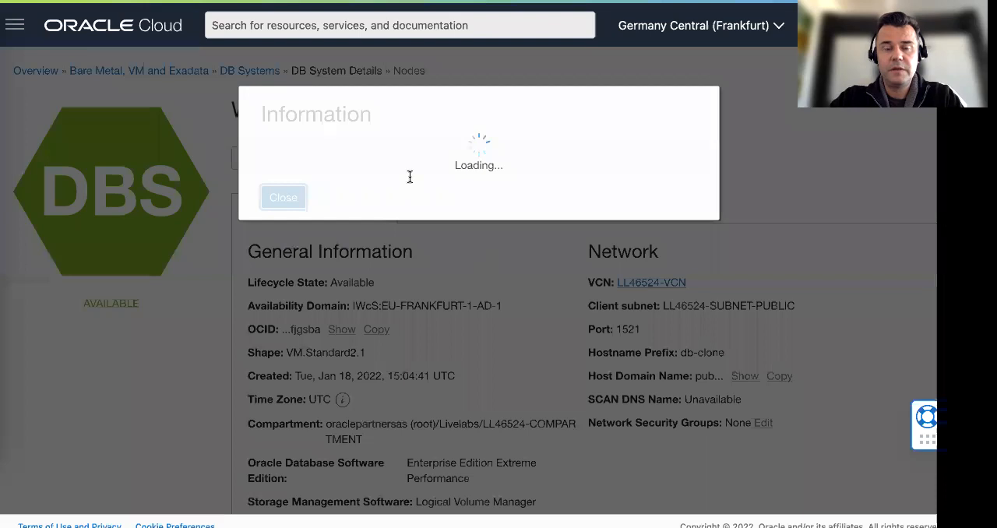
pyautogui.moveTo(570, 167); pyautogui.dragTo(612, 167)
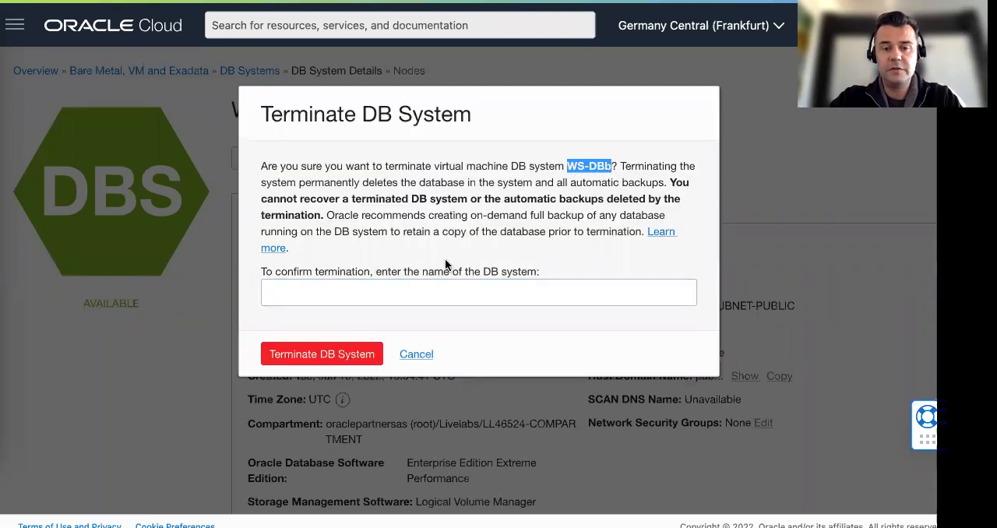
pyautogui.click(361, 290)
pyautogui.hotkey('ctrl', 'v')
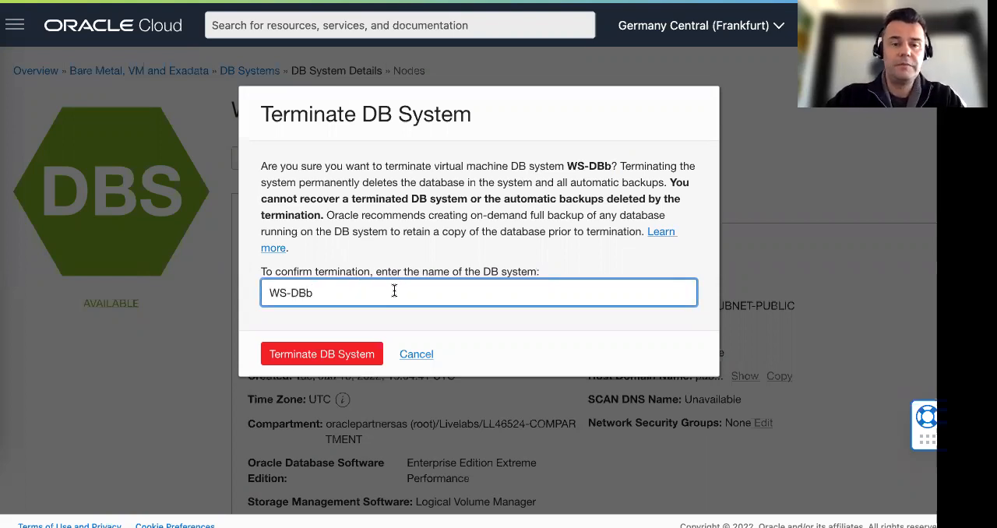
pyautogui.click(337, 357)
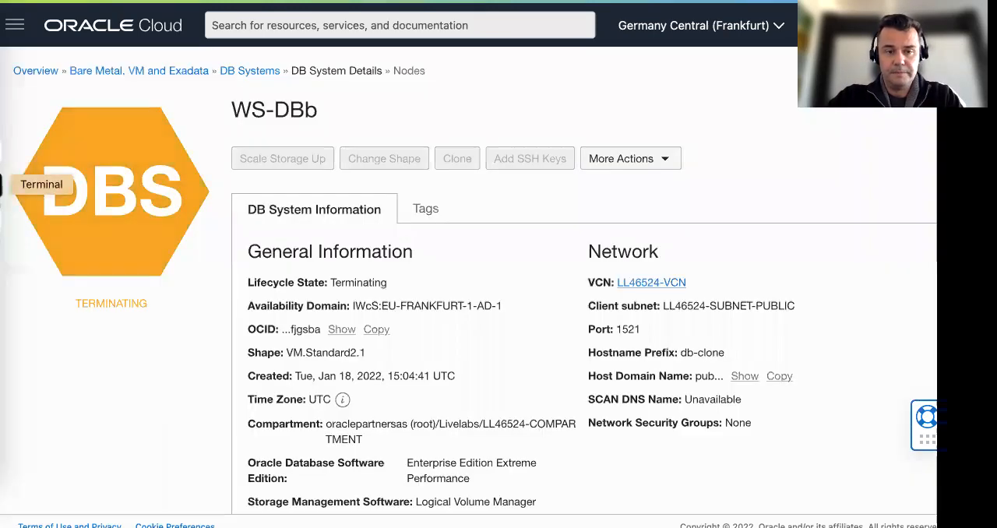
# Return to the lab guide and read Task 7's step 5 about viewing termination details in Work Requests
pyautogui.click(2, 186)
pyautogui.click(501, 117)
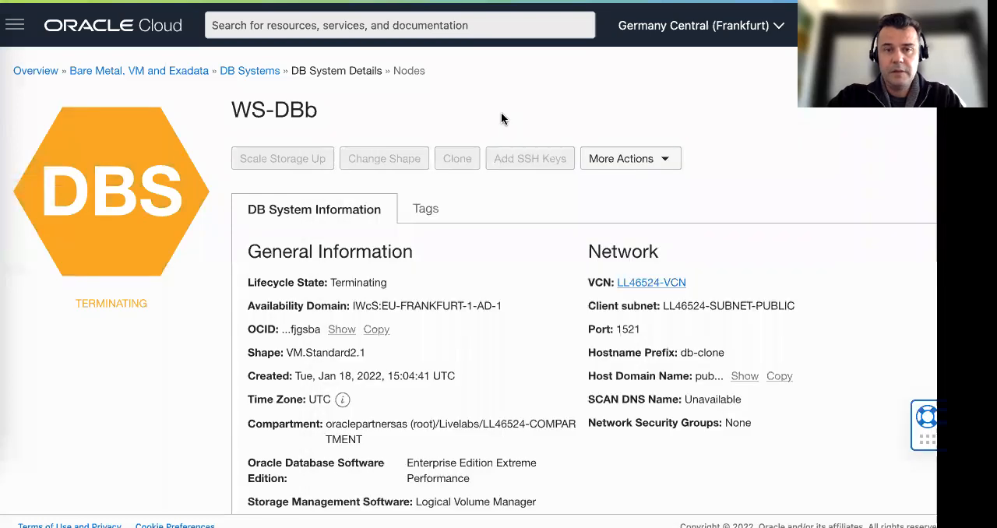
pyautogui.click(476, 1)
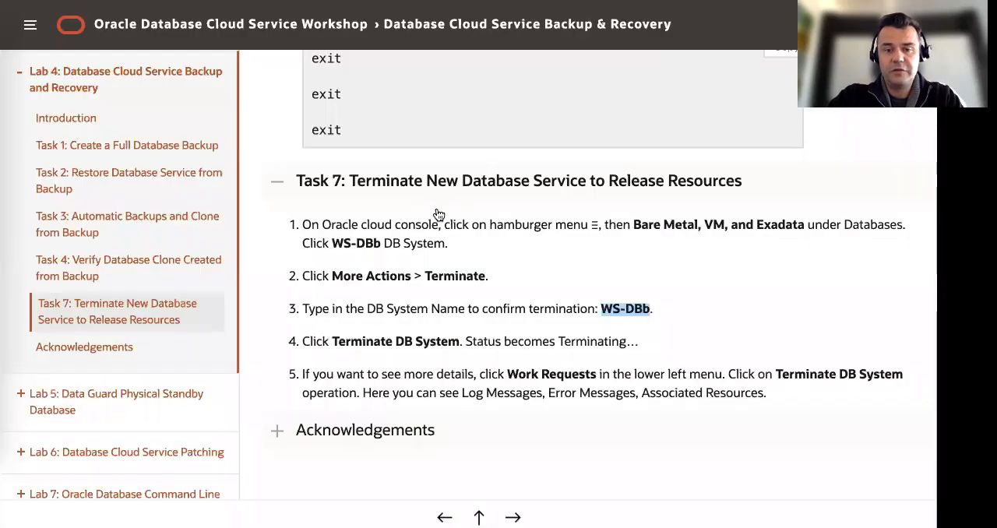
pyautogui.scroll(-2, 442, 294)
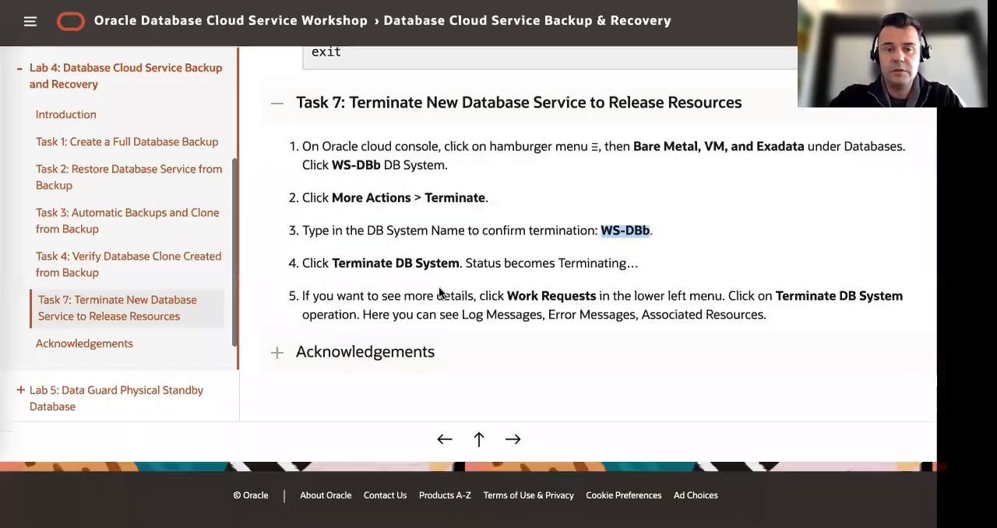
pyautogui.scroll(2, 451, 280)
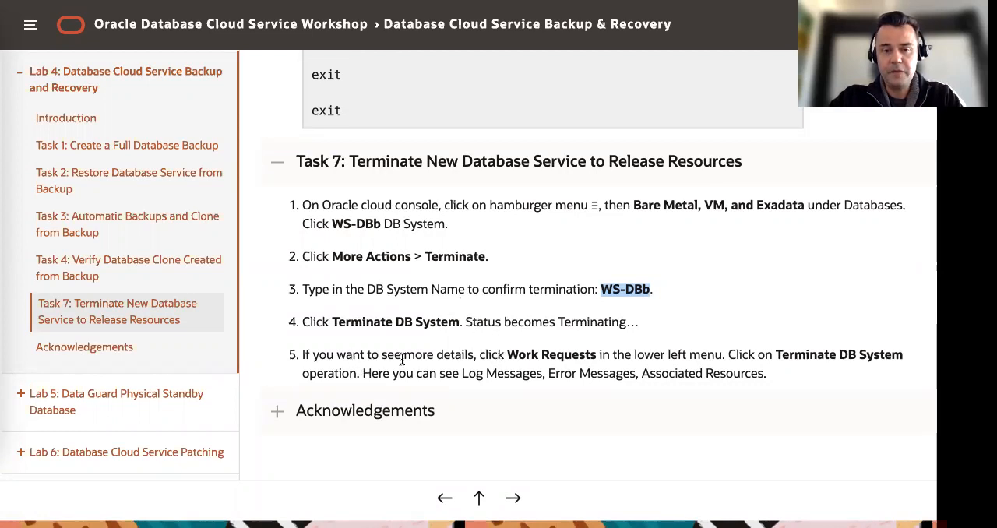
pyautogui.moveTo(446, 360); pyautogui.dragTo(707, 357)
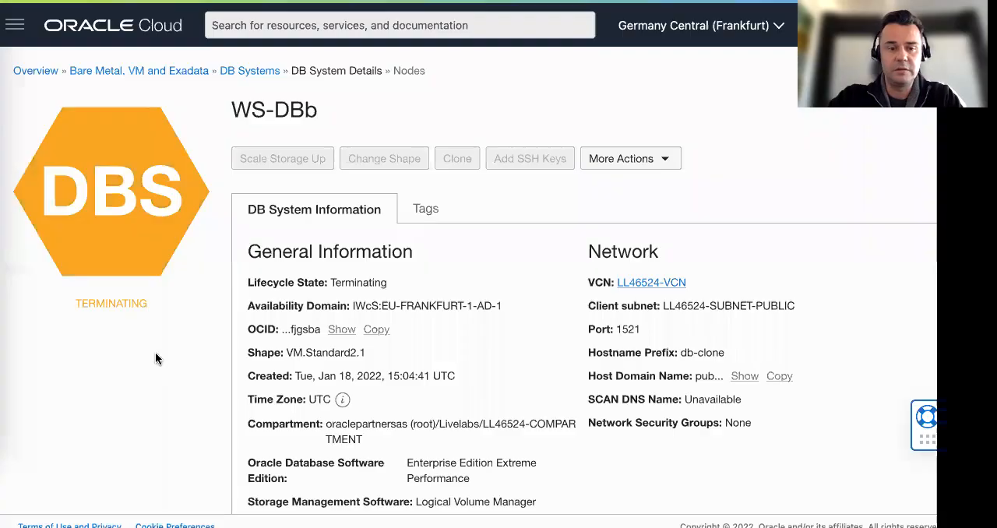
# Switch to the Oracle Cloud console and examine the log messages of WS-DBb's Terminate DB System work request
pyautogui.scroll(-6, 160, 354)
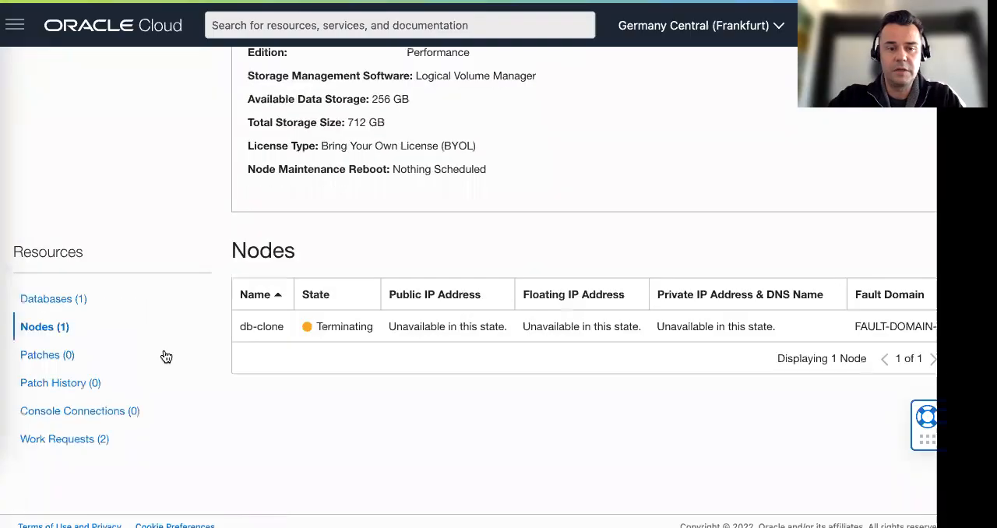
pyautogui.click(77, 466)
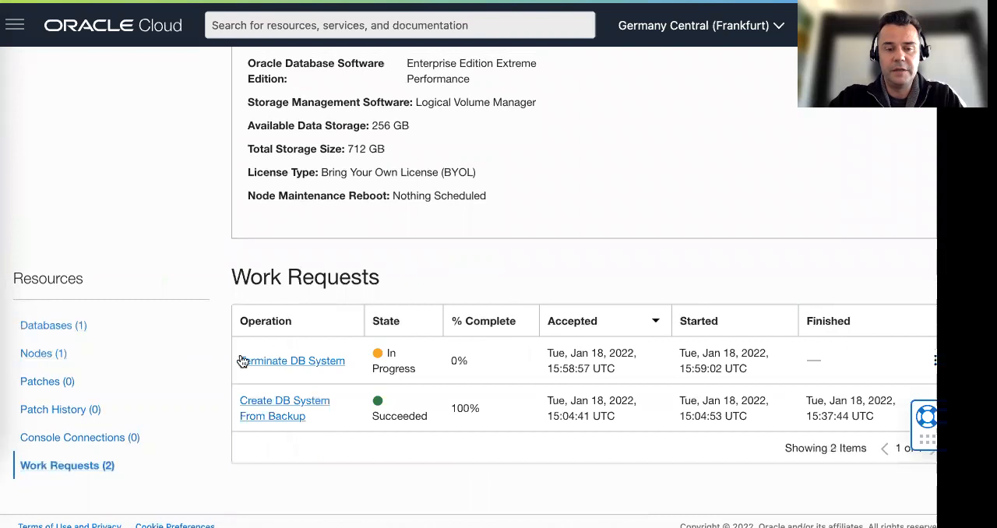
pyautogui.click(314, 362)
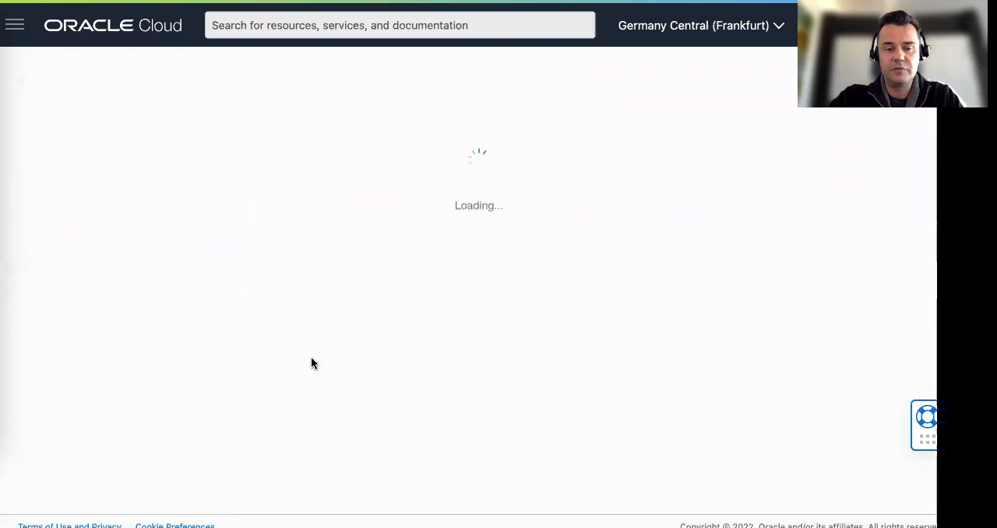
pyautogui.scroll(-1, 206, 257)
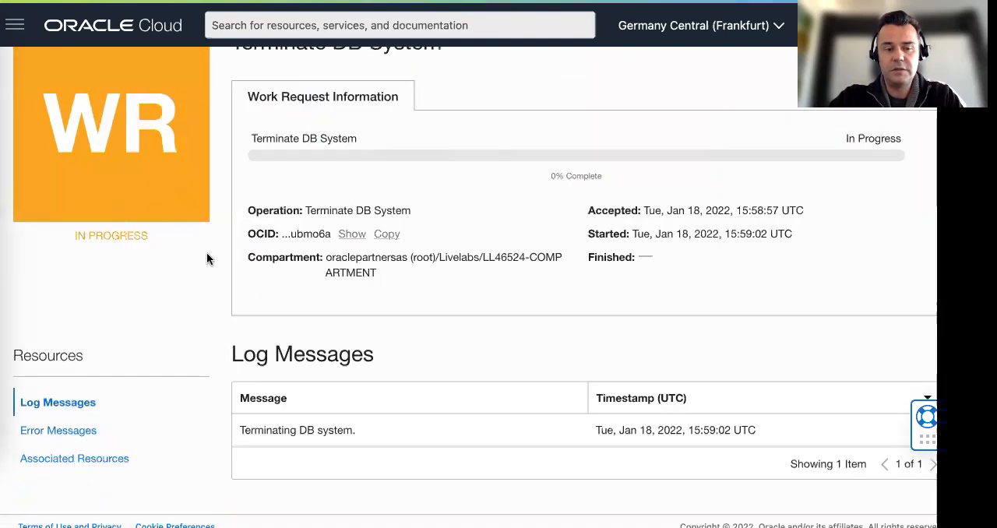
pyautogui.scroll(1, 429, 111)
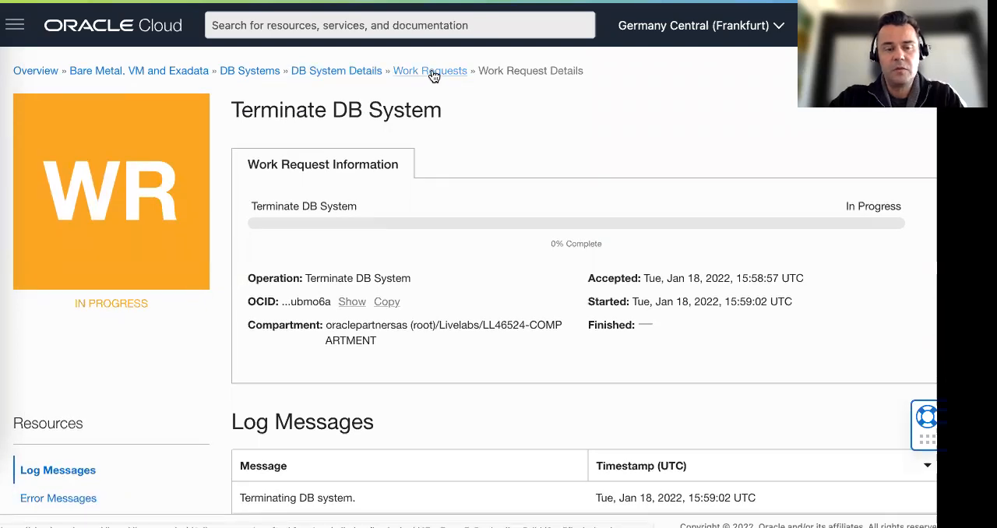
# Go back to the DB System Details page of WS-DBb and review its information
pyautogui.click(343, 71)
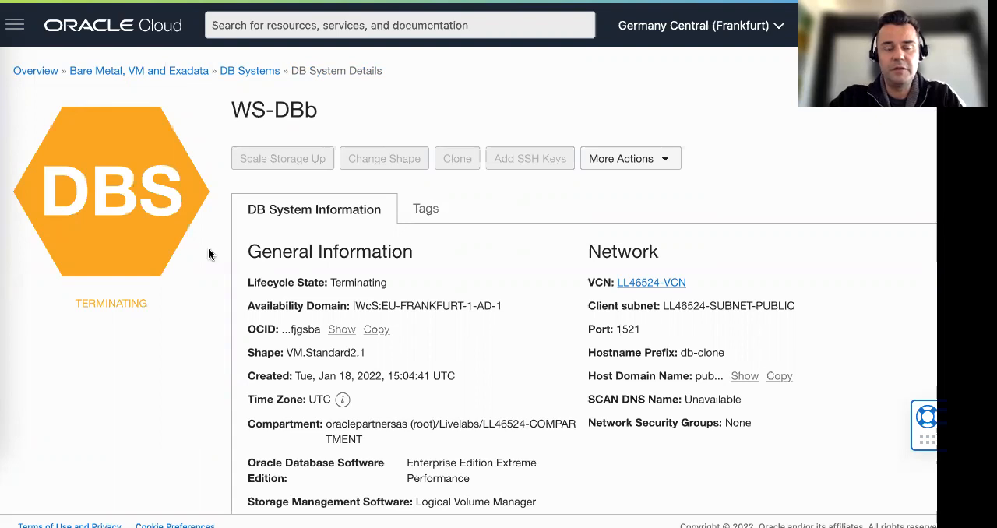
pyautogui.scroll(-5, 207, 252)
pyautogui.scroll(2, 205, 244)
pyautogui.scroll(3, 316, 123)
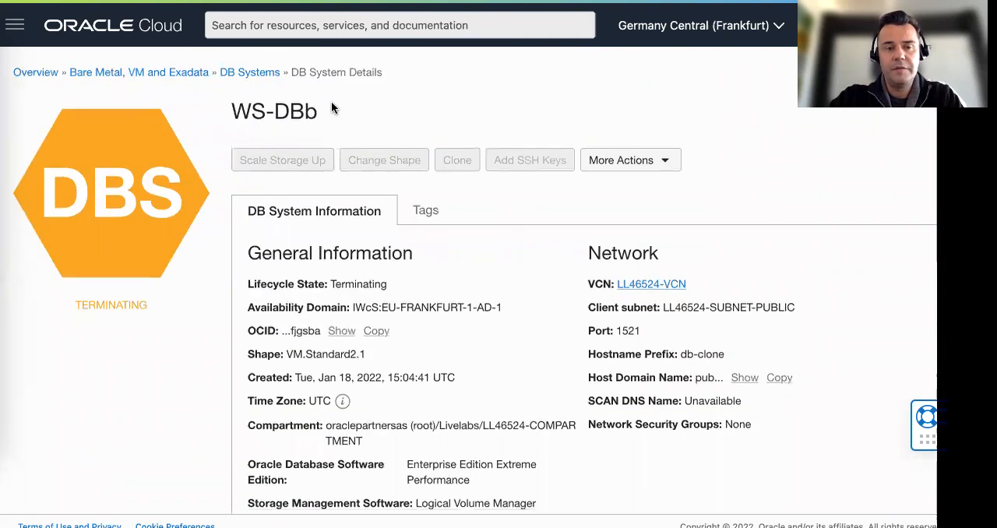